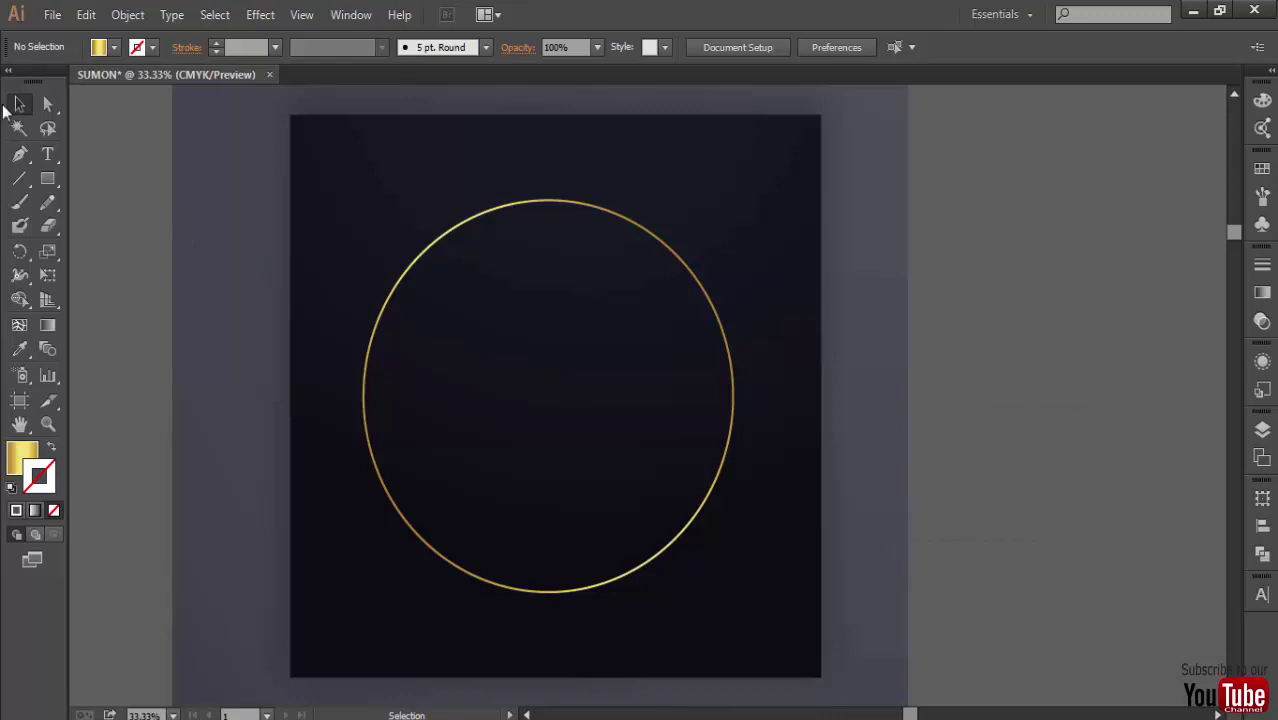
- Marquee-select the gold circle and open the Effect menu toward Distort & Transform
left_click_drag(270, 214, 837, 557)
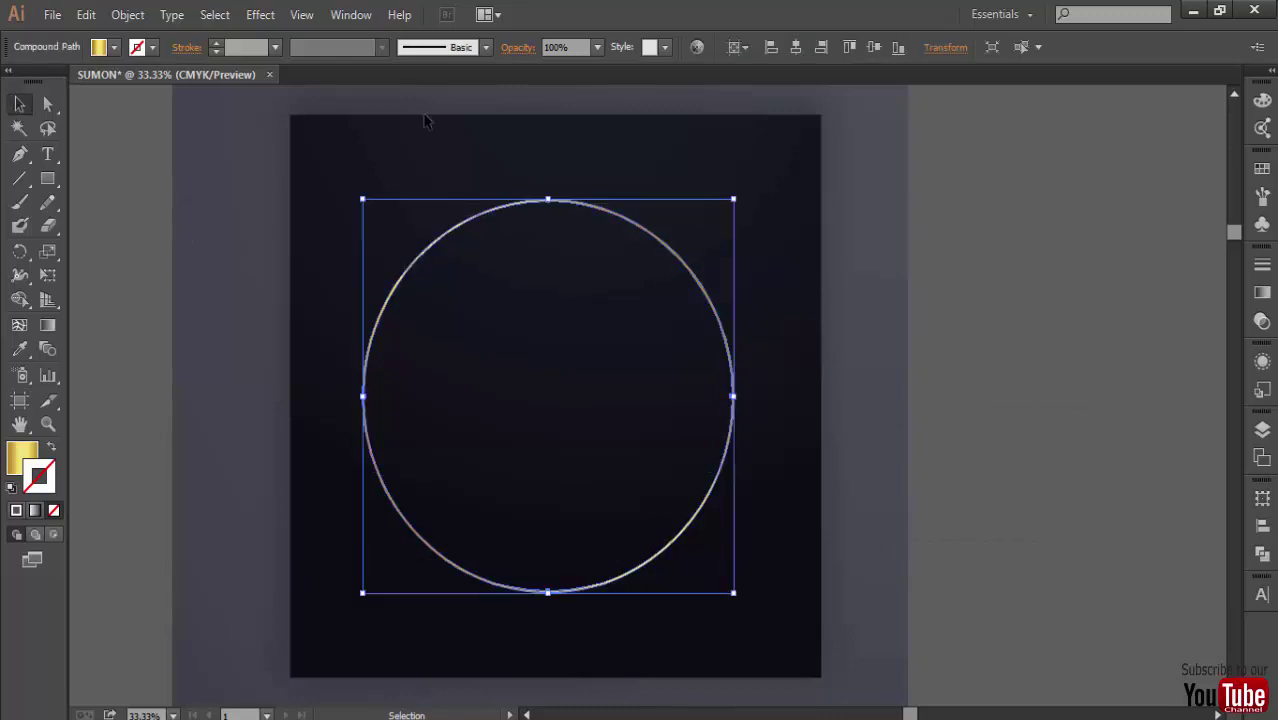
left_click(262, 14)
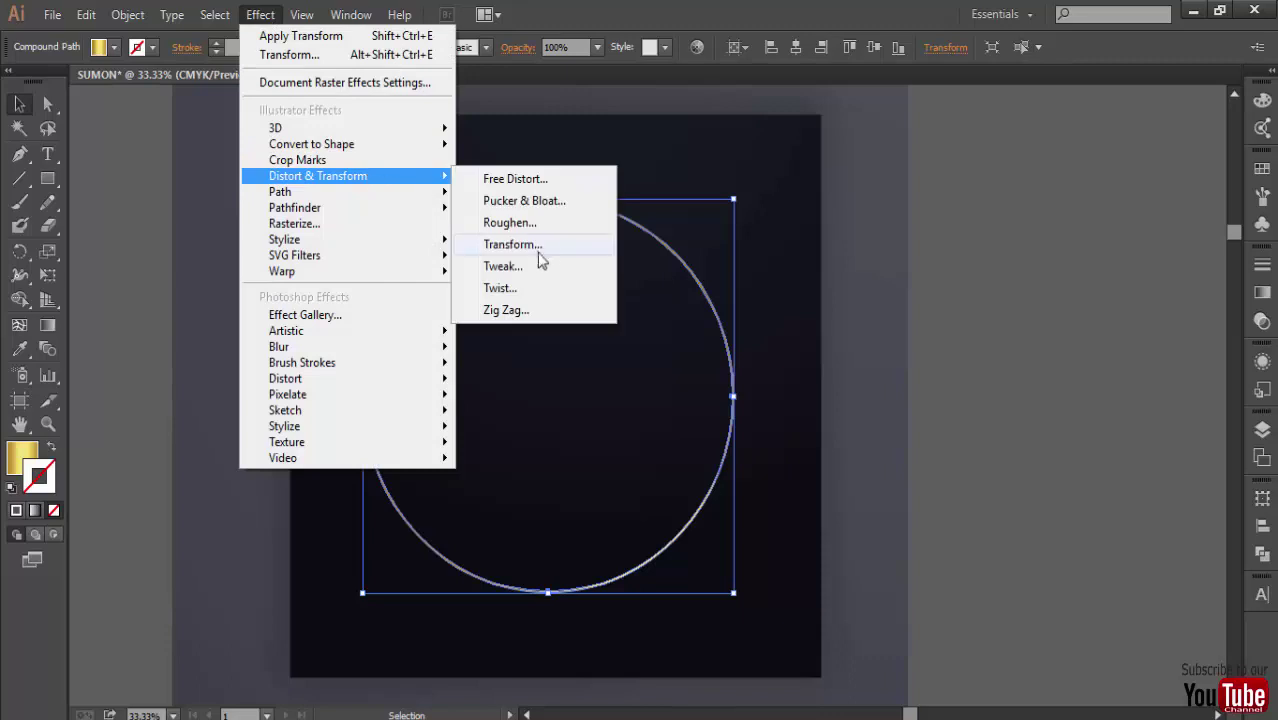
- Start a Transform effect on the circle with Preview on, narrowing horizontal scale and raising rotation
left_click(540, 250)
left_click_drag(968, 188, 978, 116)
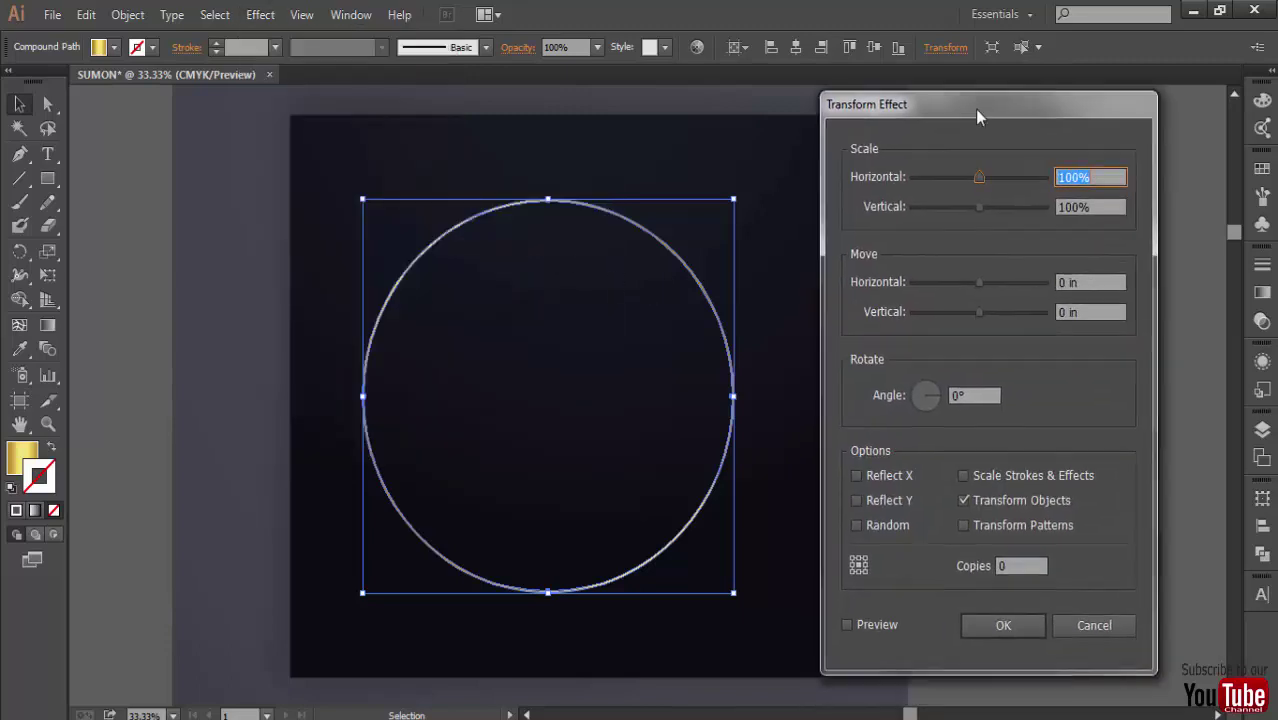
left_click(848, 625)
key("Down")
key("Down")
key("Down")
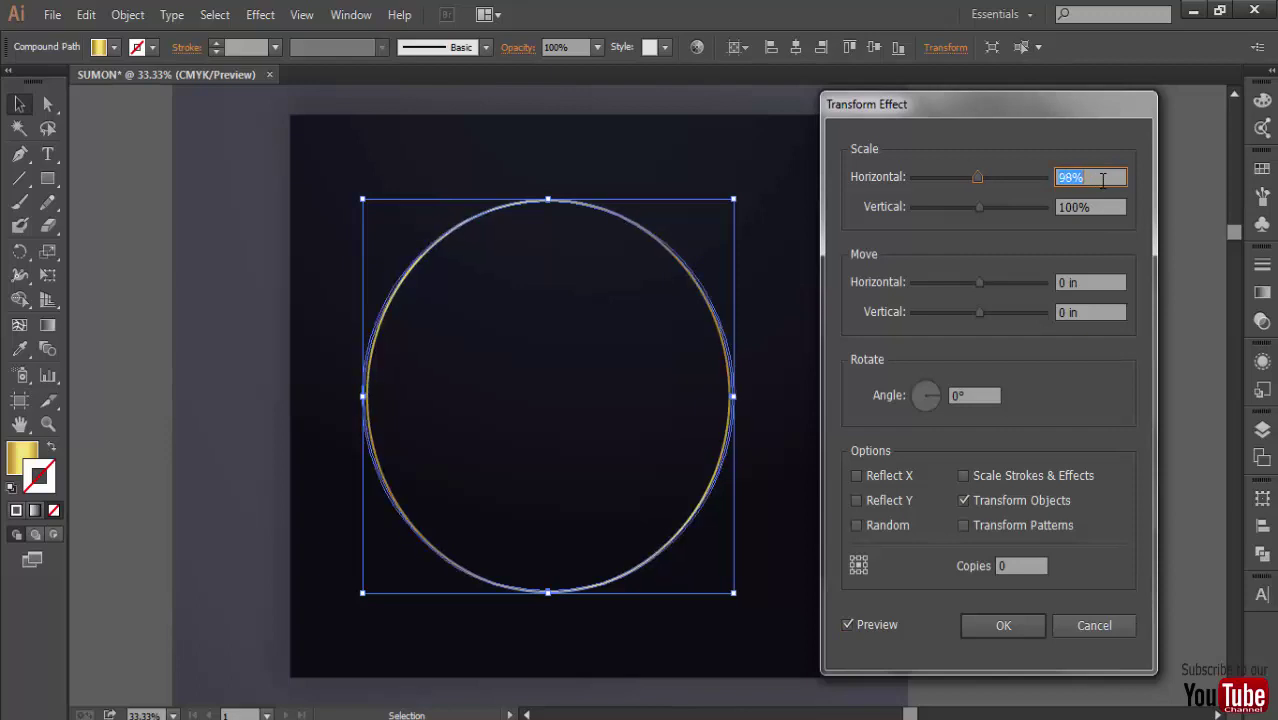
key("Down")
key("Down")
key("Down")
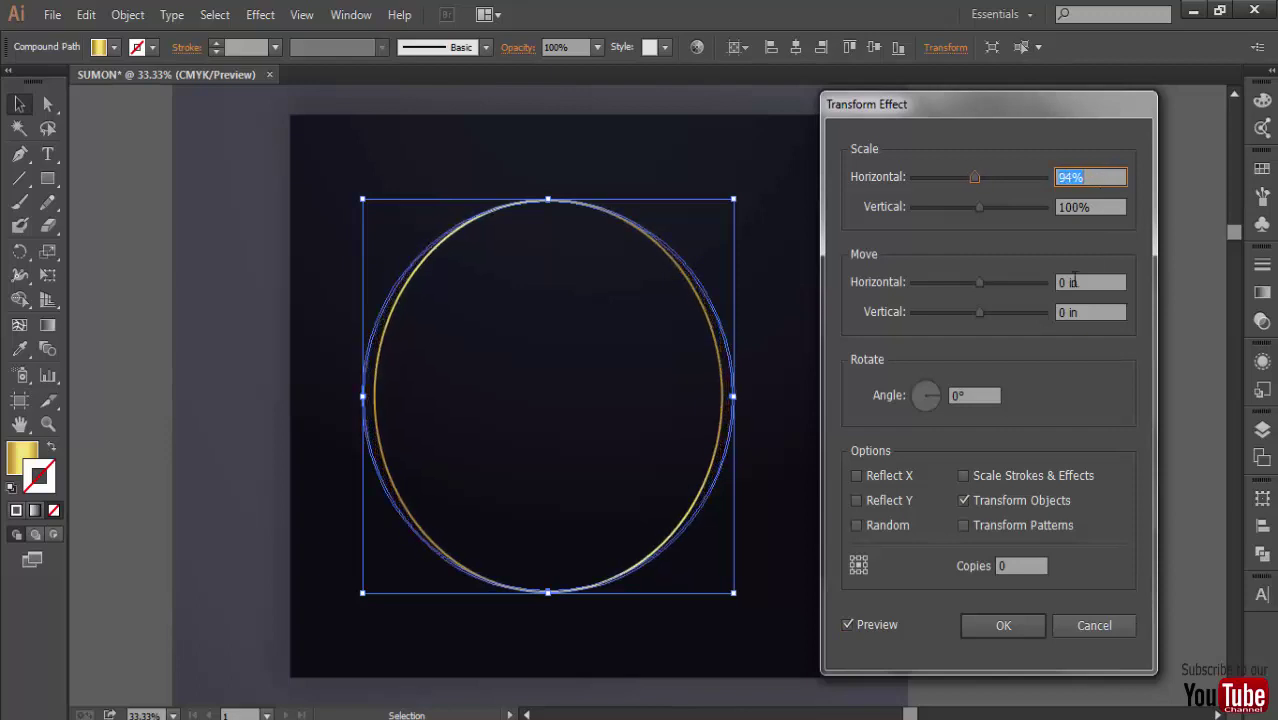
left_click(972, 397)
key("Up")
key("Up")
key("Up")
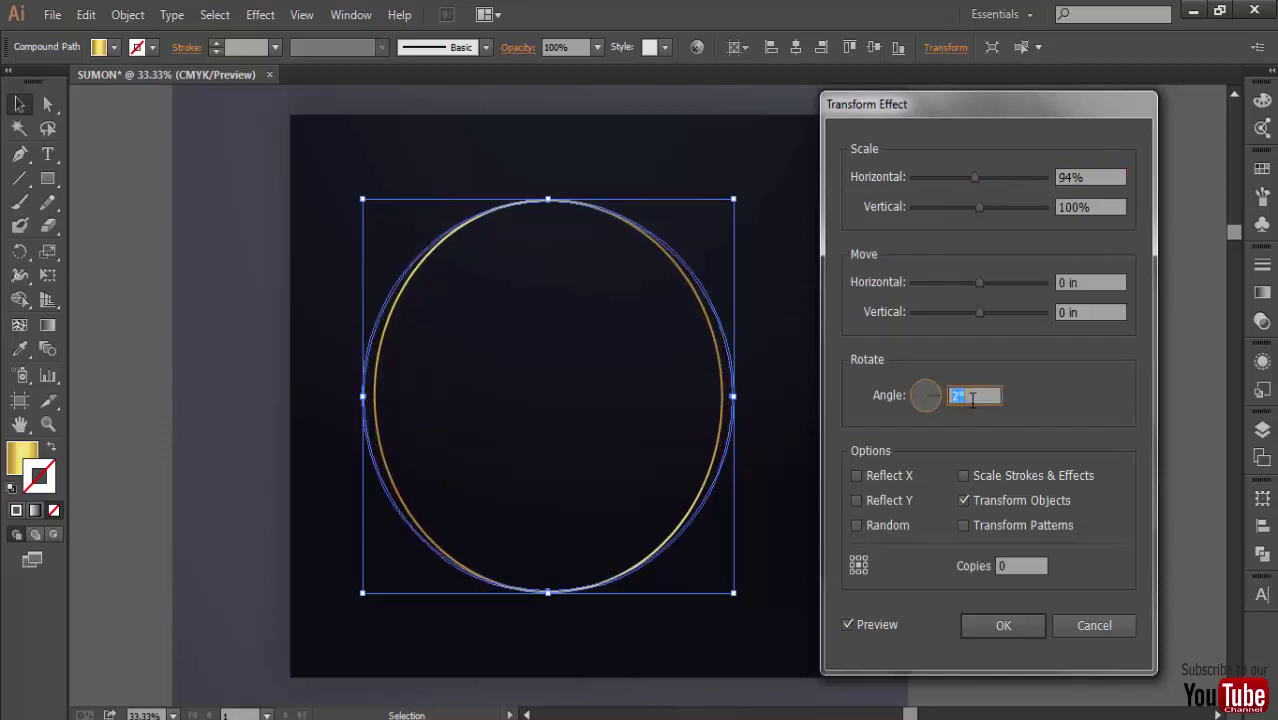
key("Up")
key("Up")
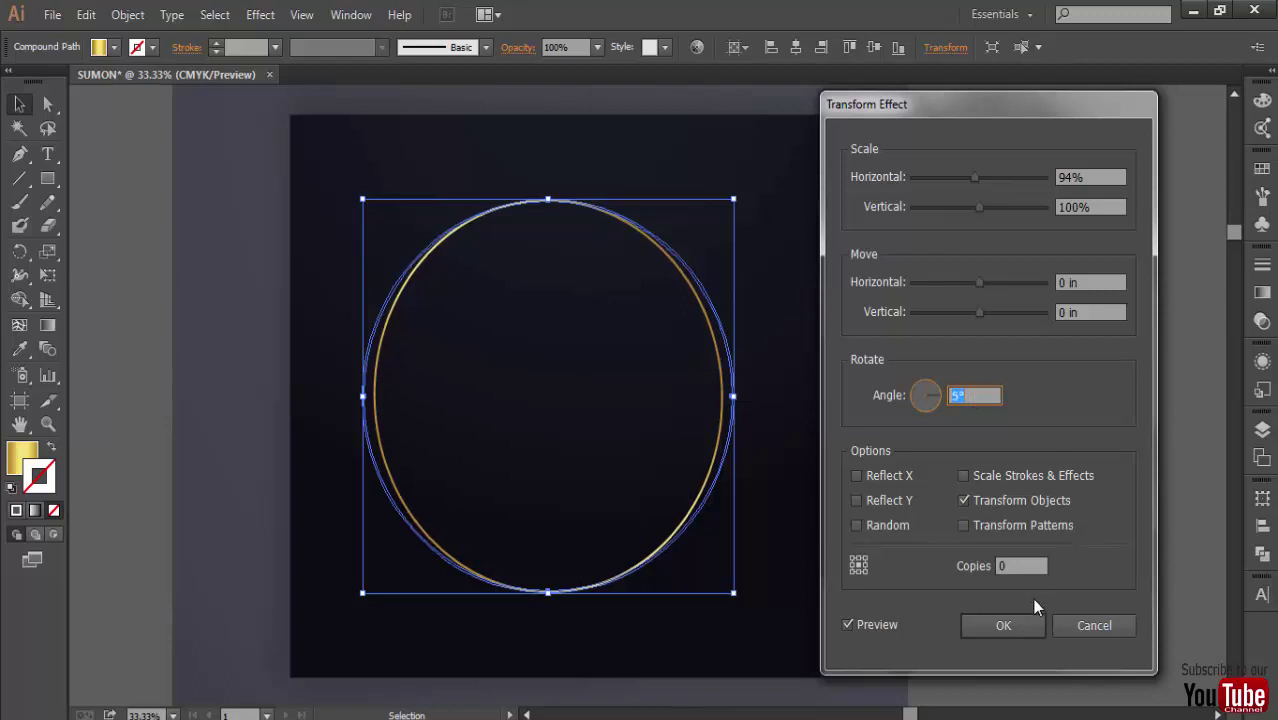
- Finalize the Transform at 96% horizontal scale, 4° angle and 46 copies, and apply it
left_click(984, 565)
type("45")
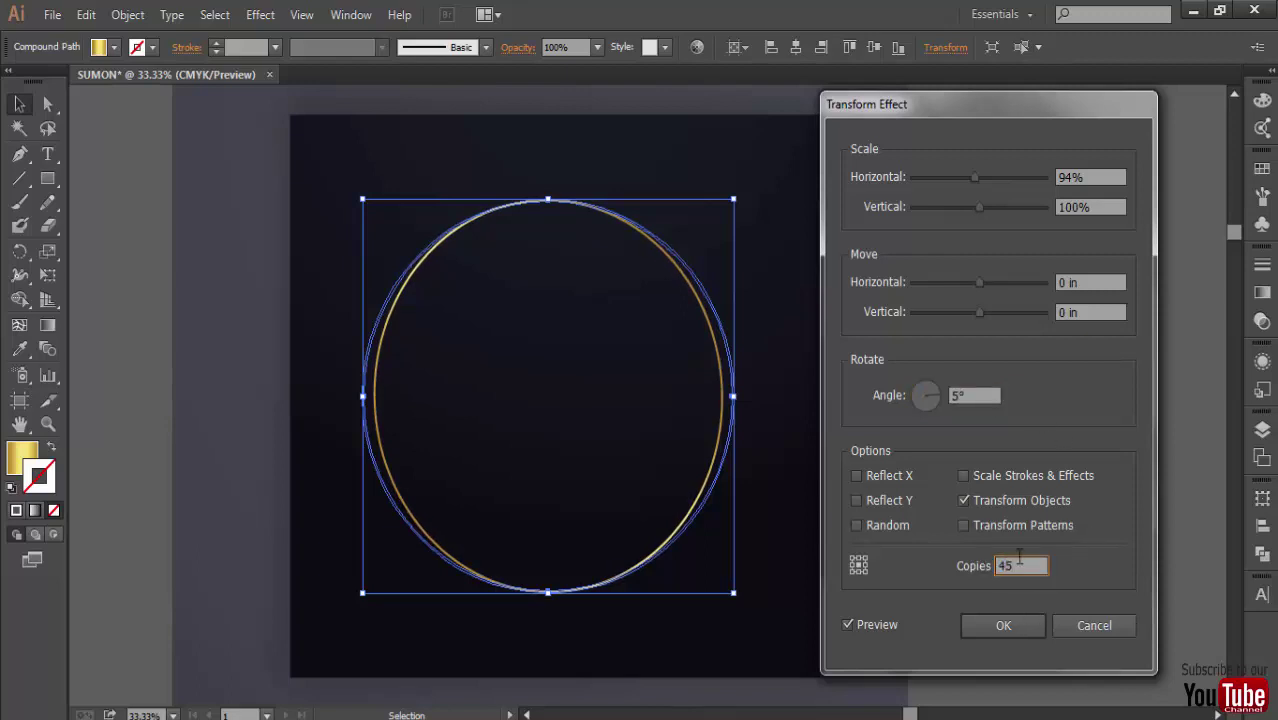
left_click(967, 394)
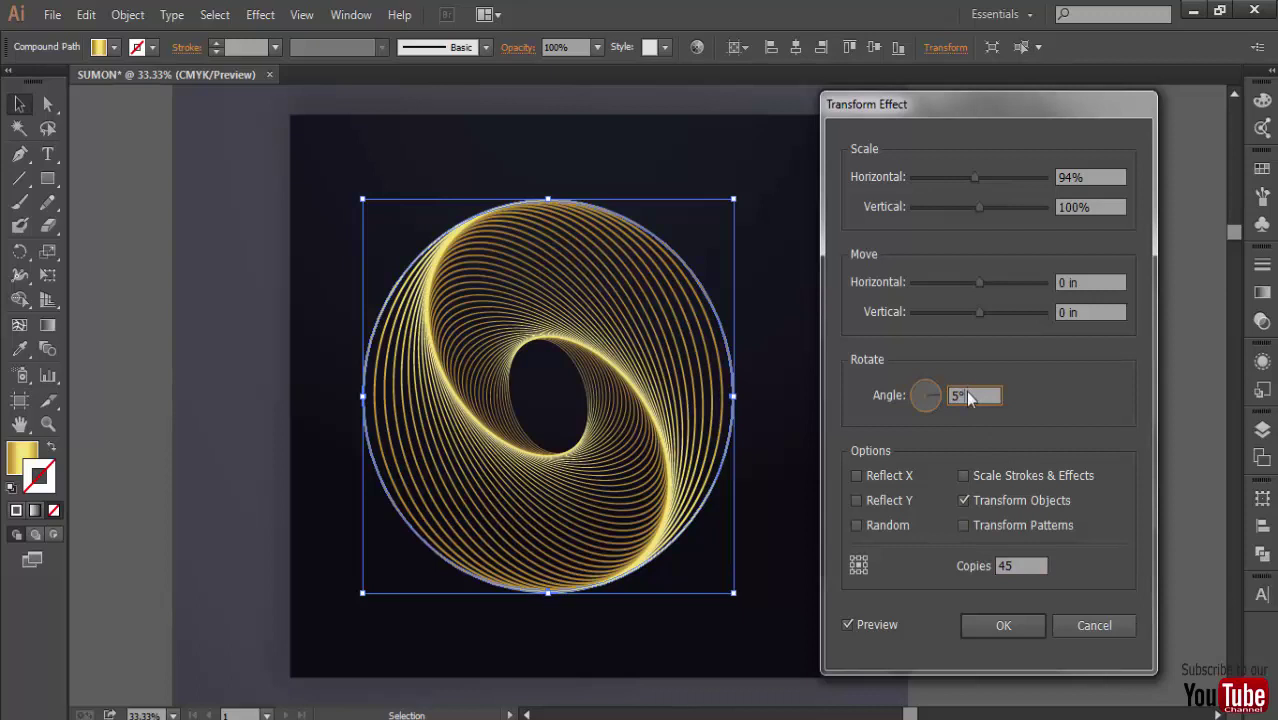
key("Down")
left_click(1031, 565)
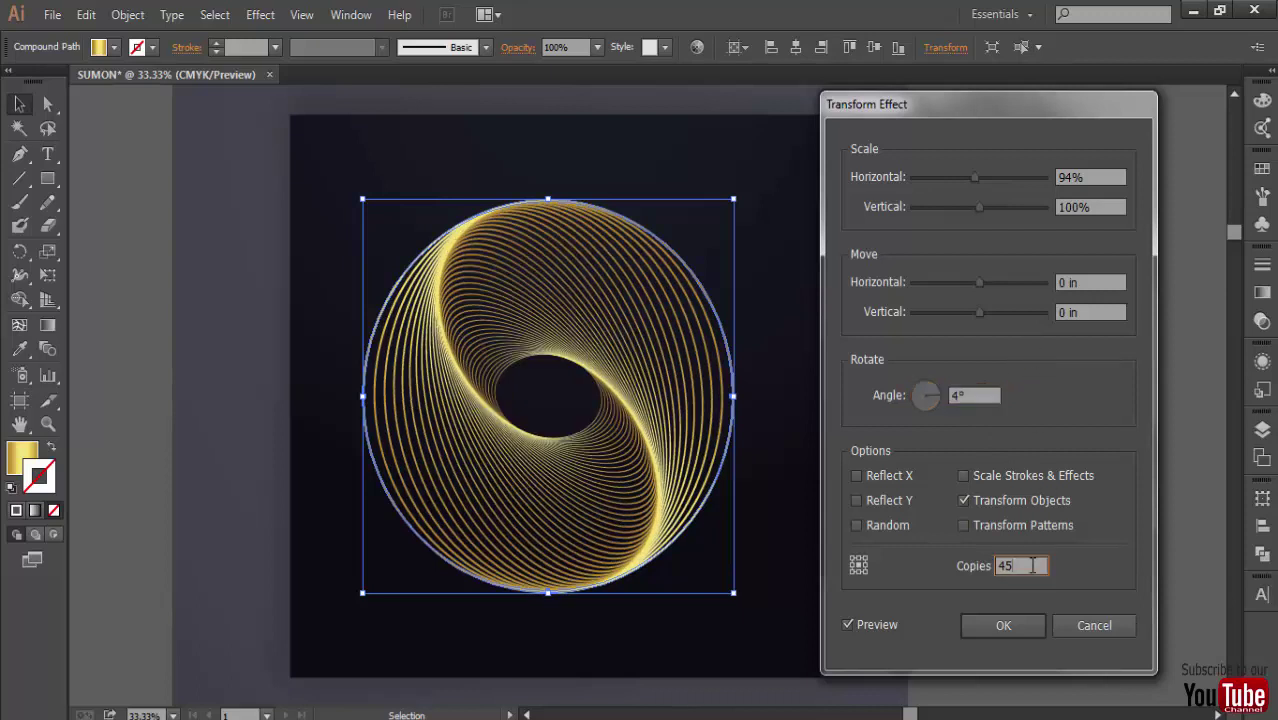
key("Up")
left_click(1094, 176)
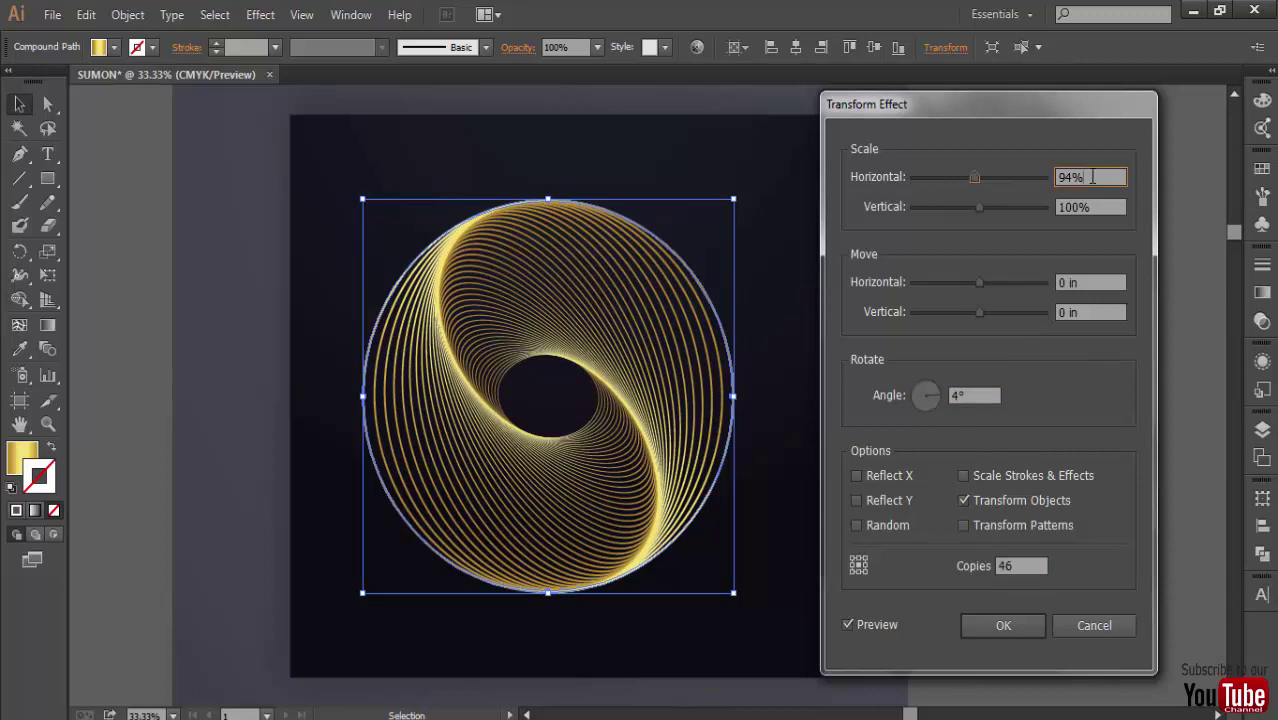
key("Up")
key("Up")
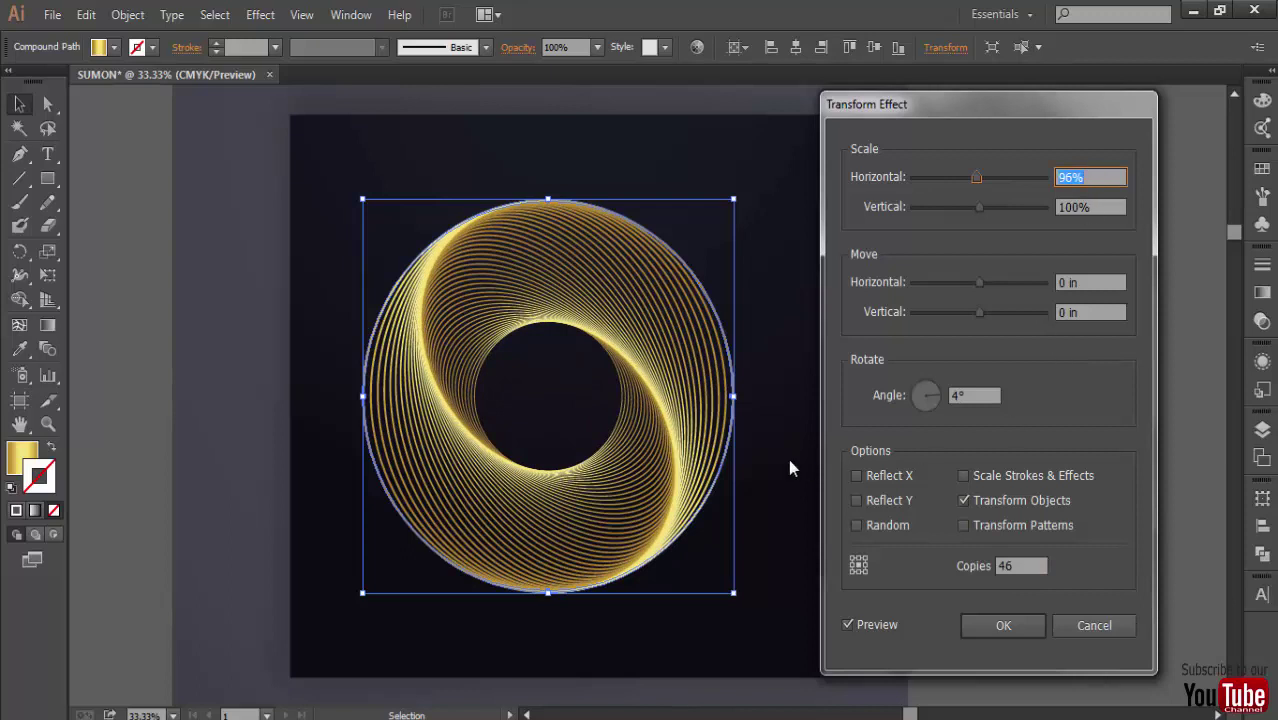
left_click(998, 626)
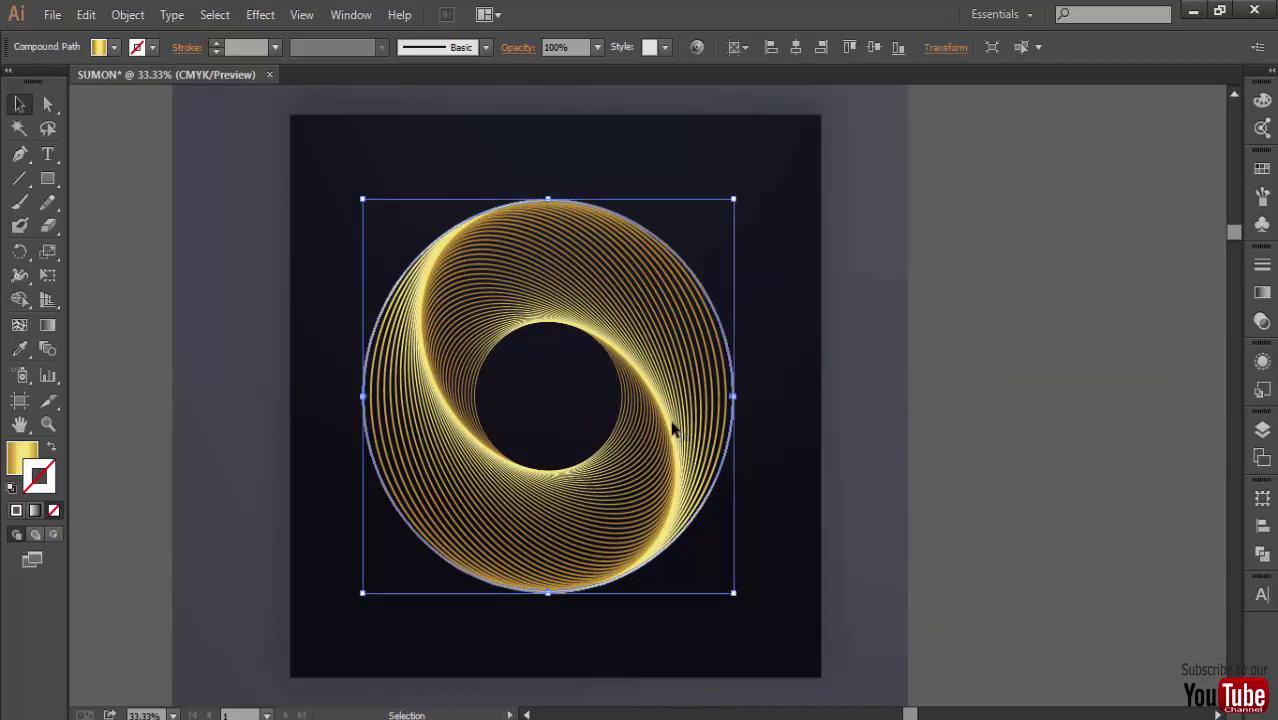
- Recolor the spiral's gold to saturation 100 and brightness 99, then deselect
left_click(698, 48)
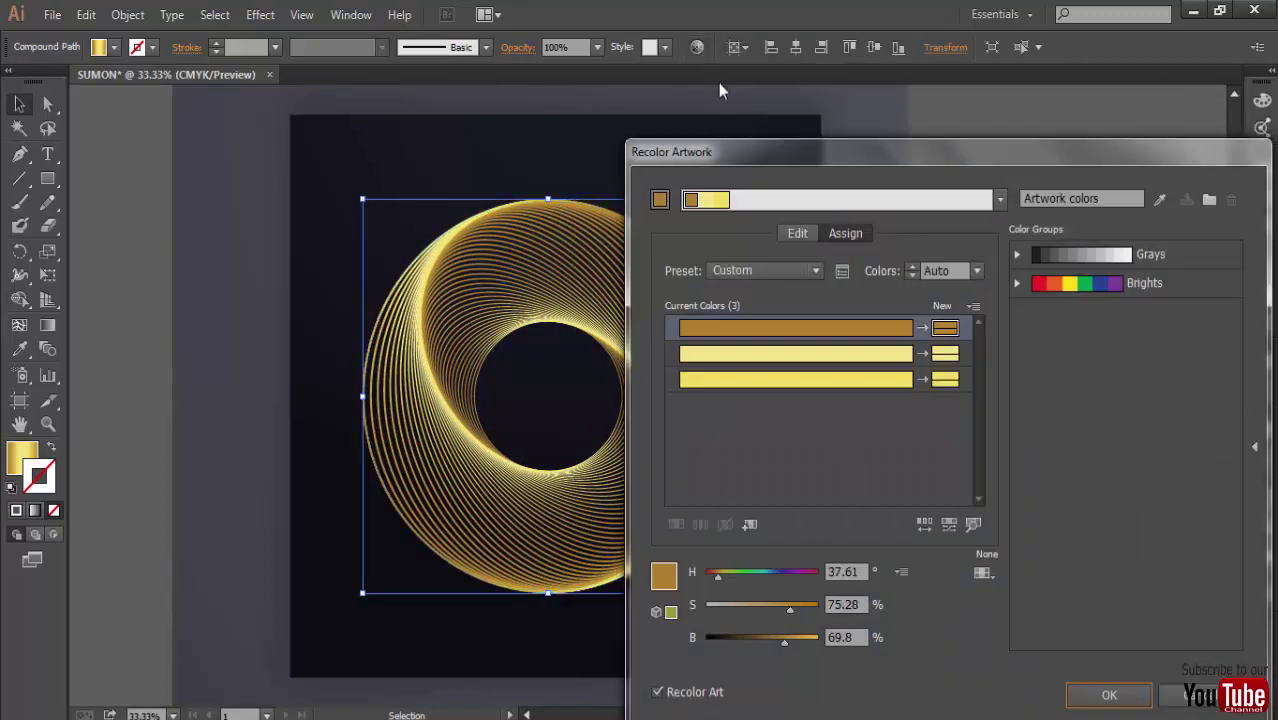
left_click_drag(792, 612, 810, 611)
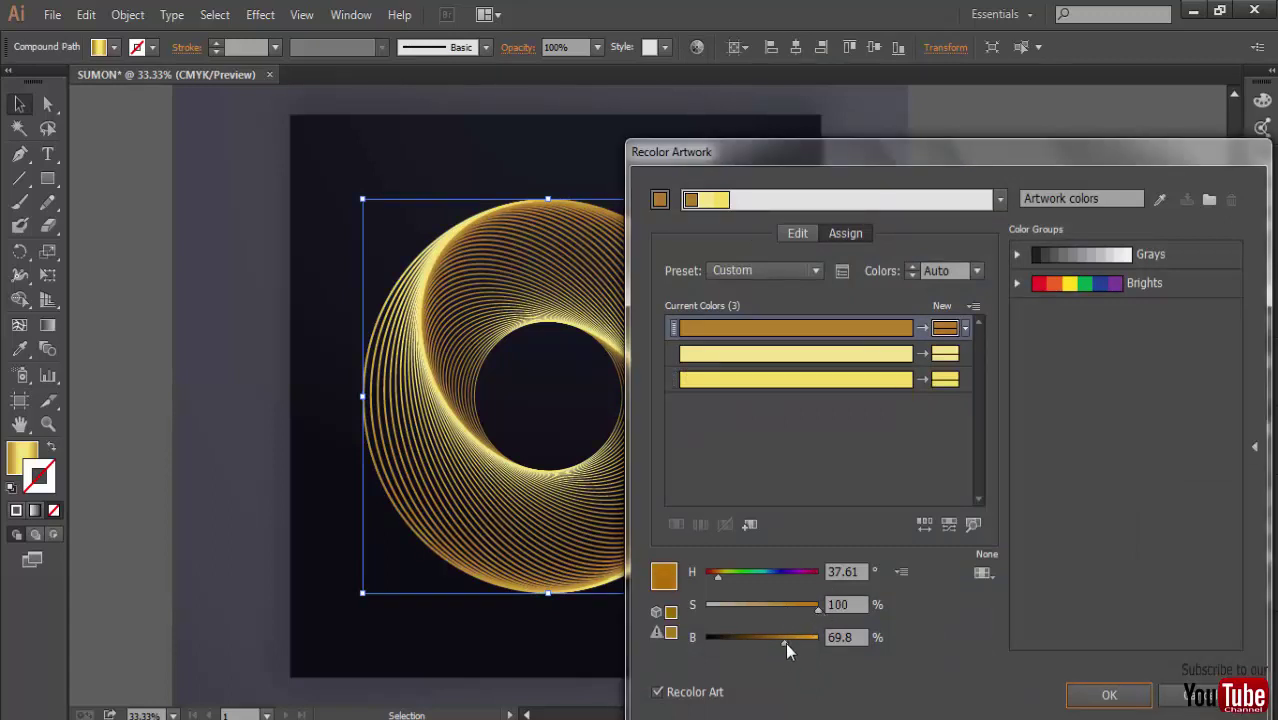
left_click_drag(785, 642, 818, 640)
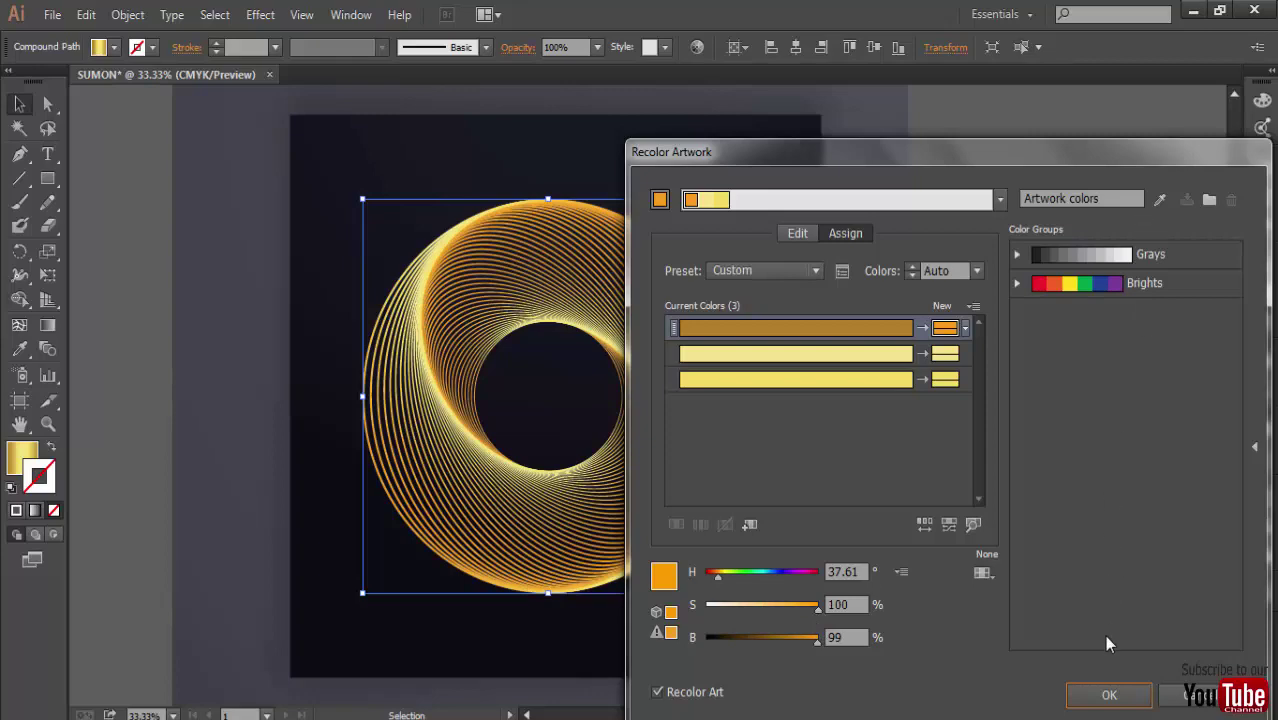
left_click(1109, 694)
left_click(827, 507)
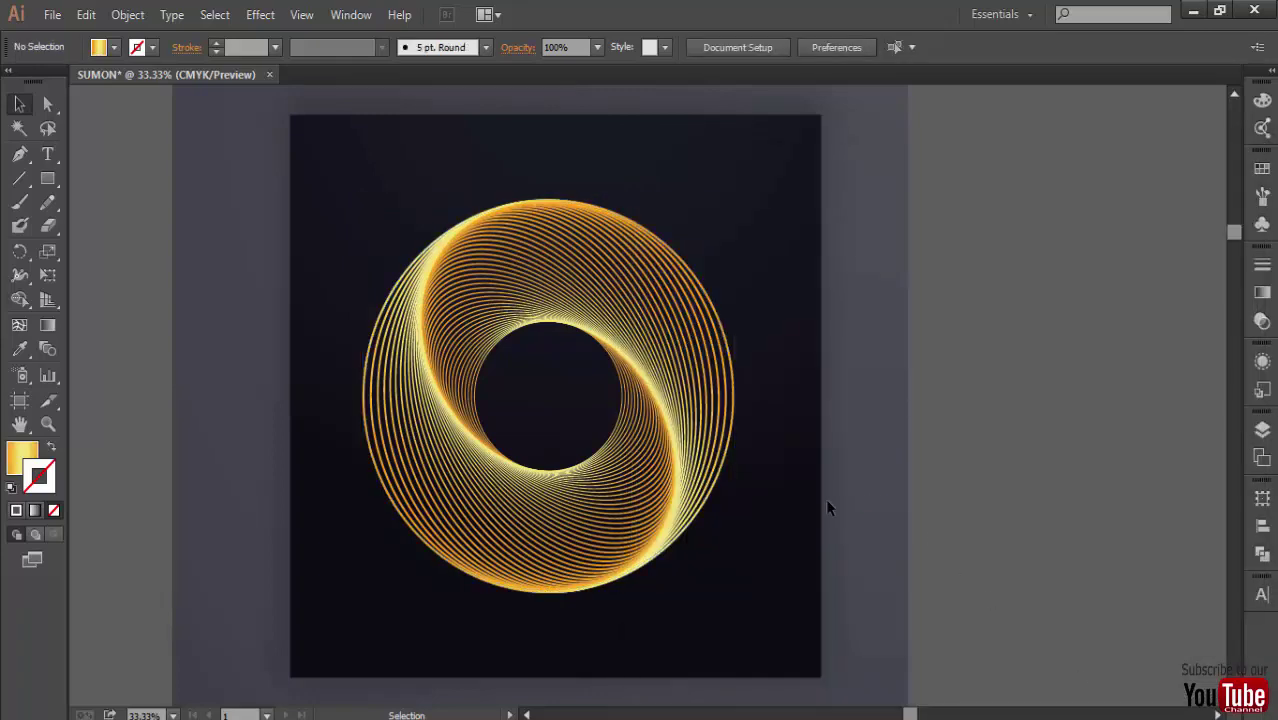
left_click(648, 459)
- Select the 1 pt triangle outline and open the Effect > Stylize menu
scroll(690, 427, "up", 3)
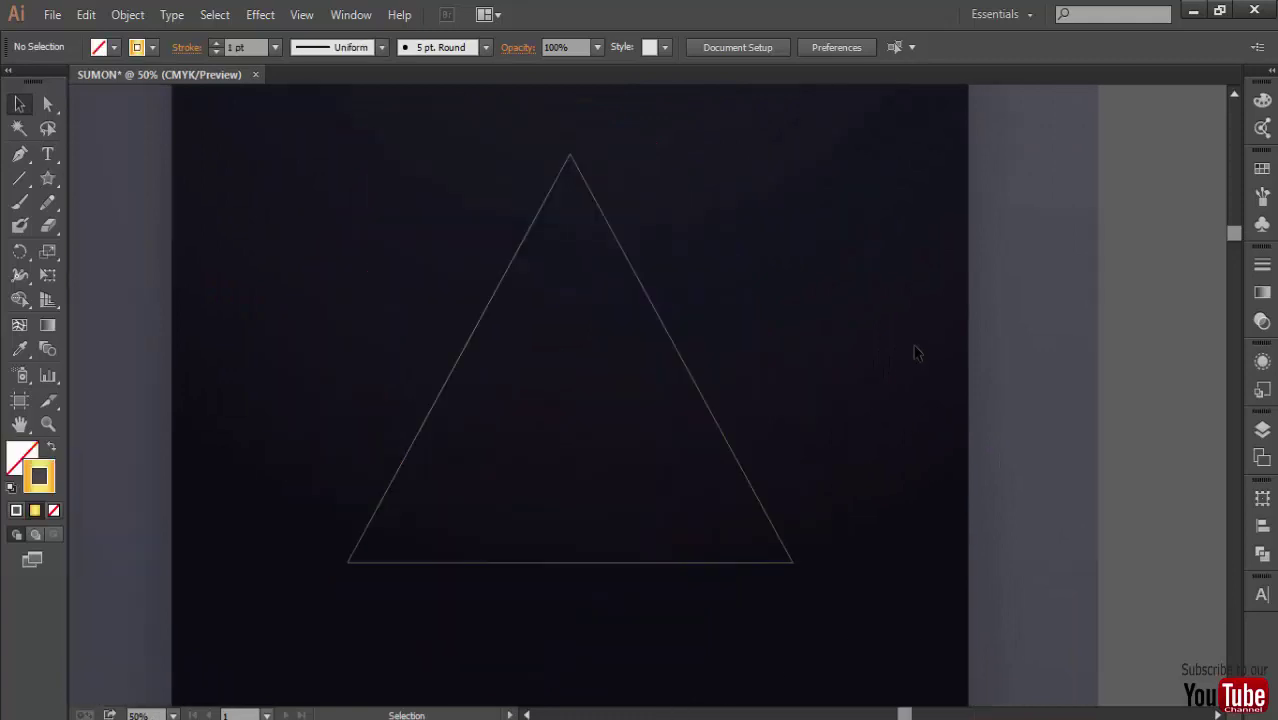
left_click_drag(918, 342, 1061, 499)
left_click_drag(466, 110, 703, 390)
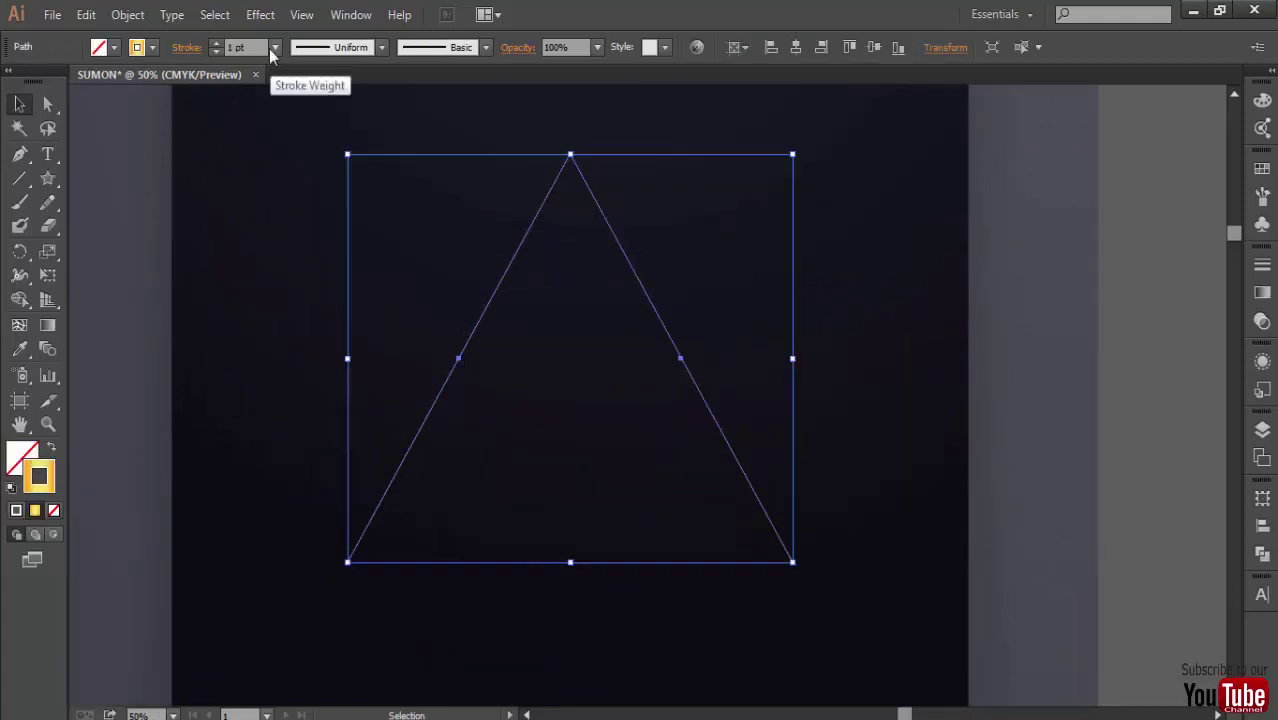
left_click(302, 14)
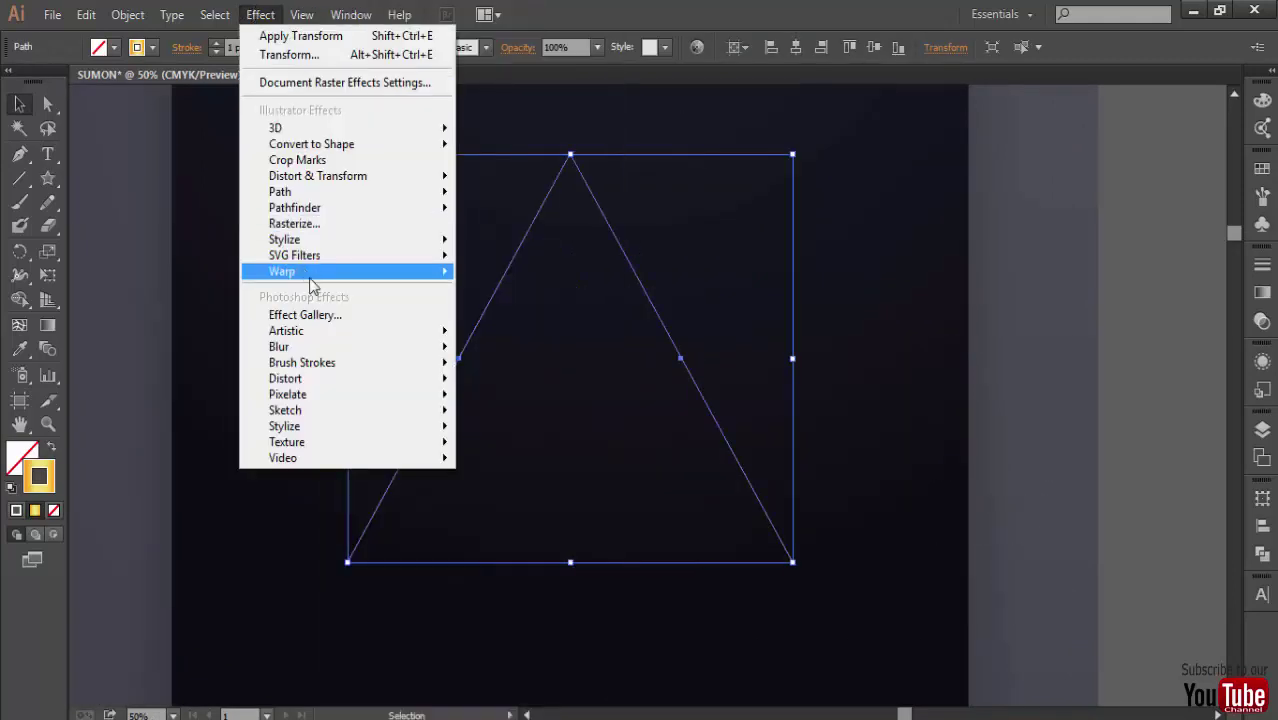
mouse_move(284, 239)
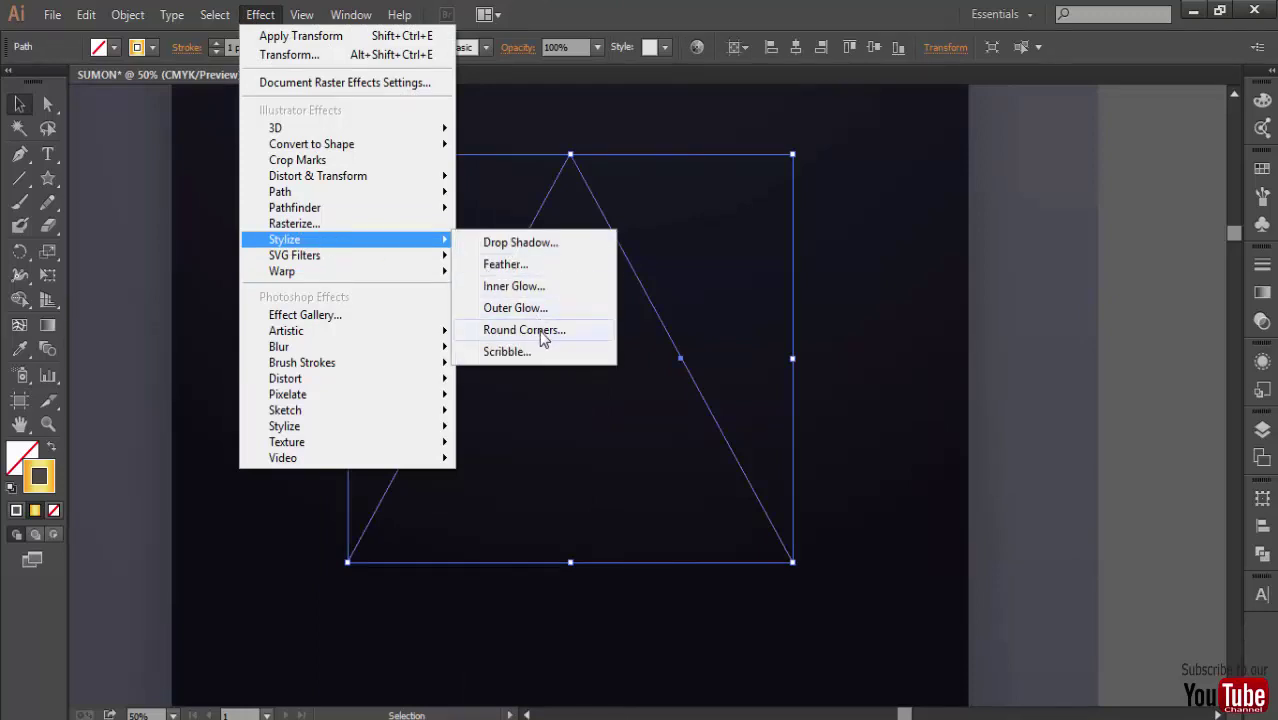
- Apply Round Corners with a 1.875 in radius to the triangle
left_click(523, 330)
left_click(750, 366)
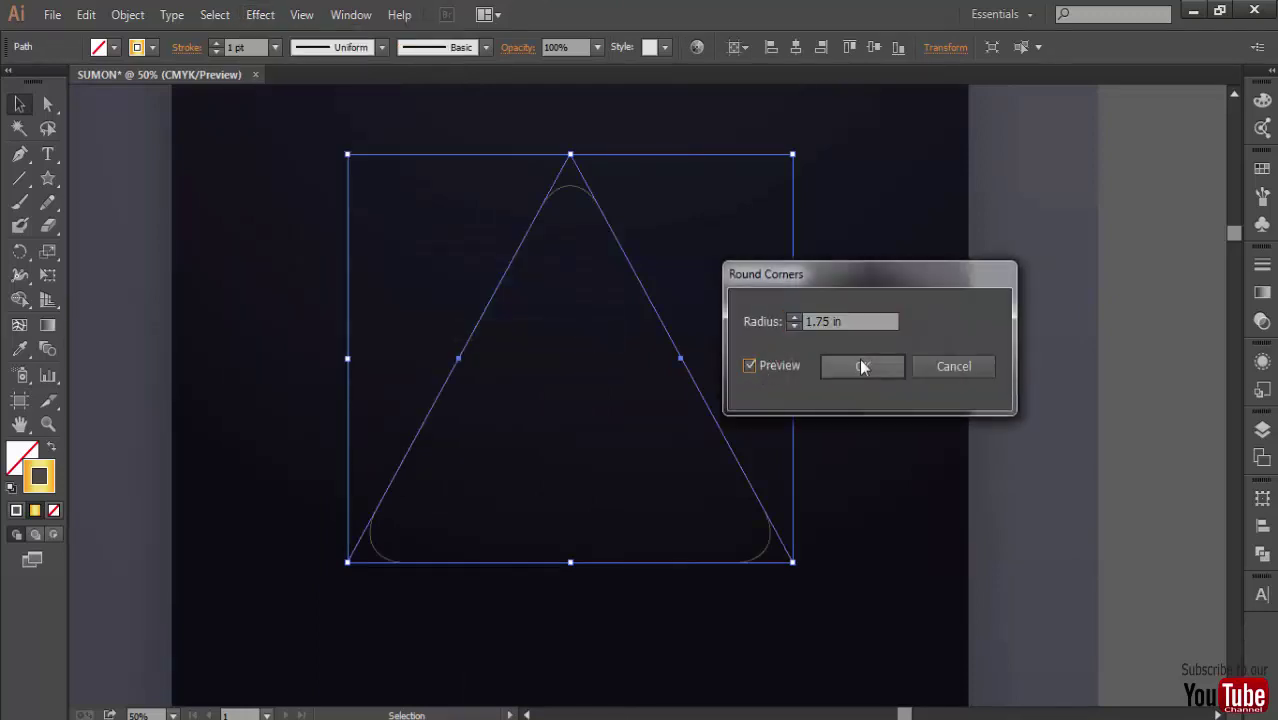
left_click(852, 321)
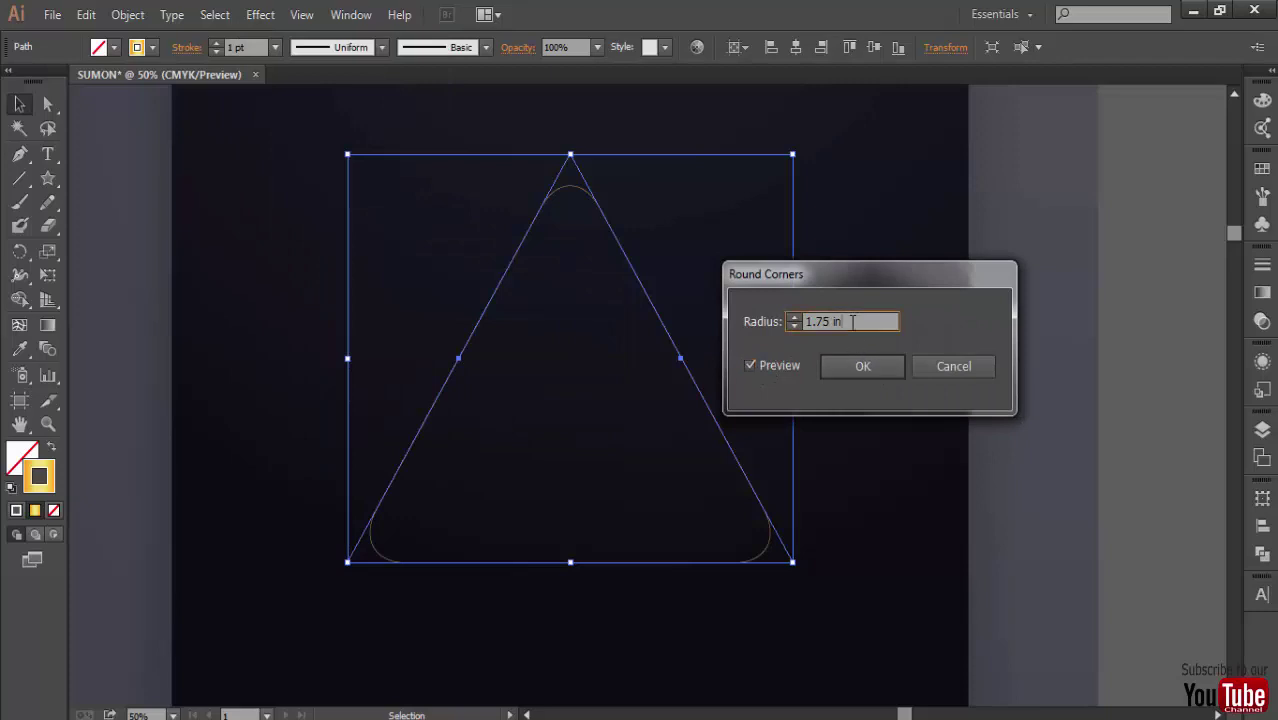
key("Up")
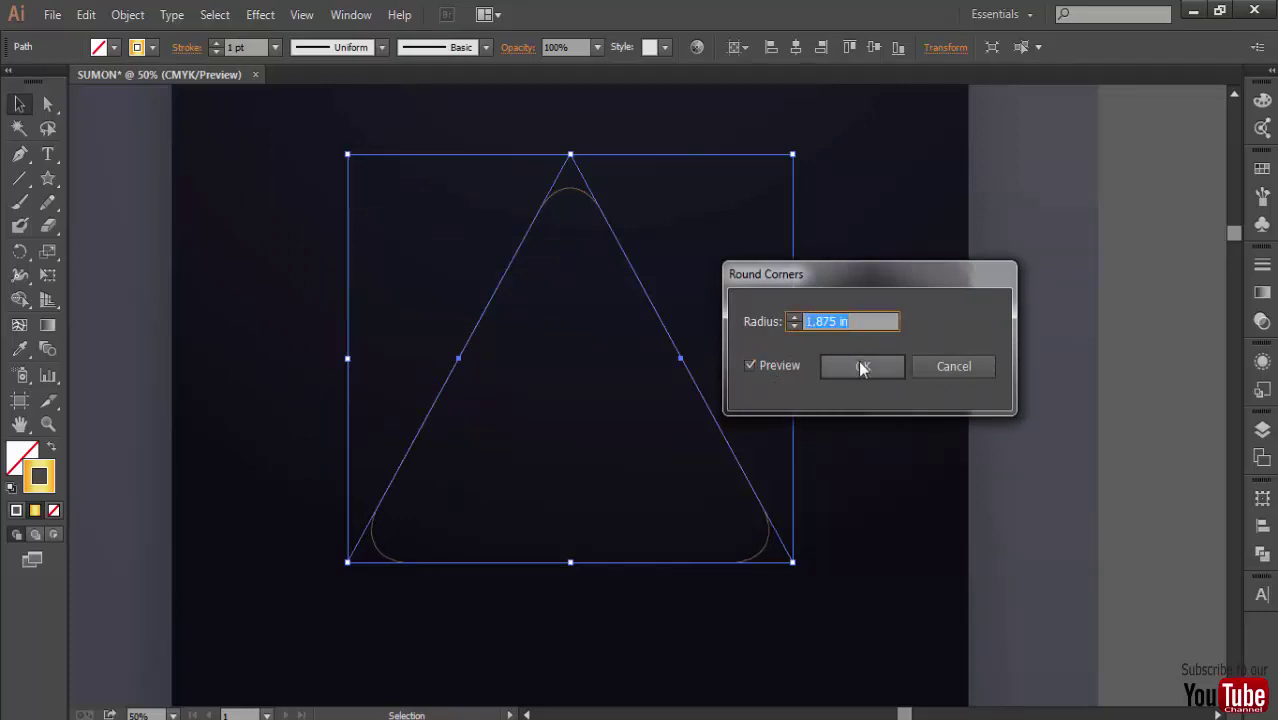
left_click(858, 362)
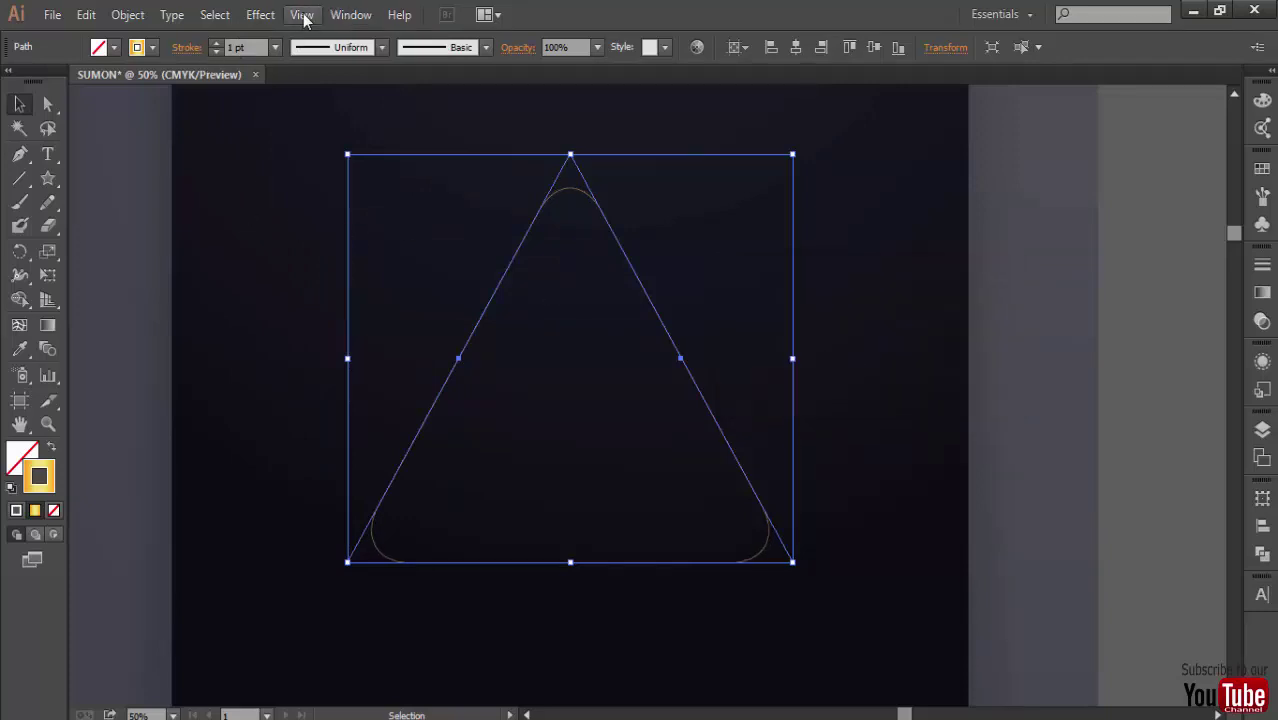
left_click(259, 16)
mouse_move(318, 176)
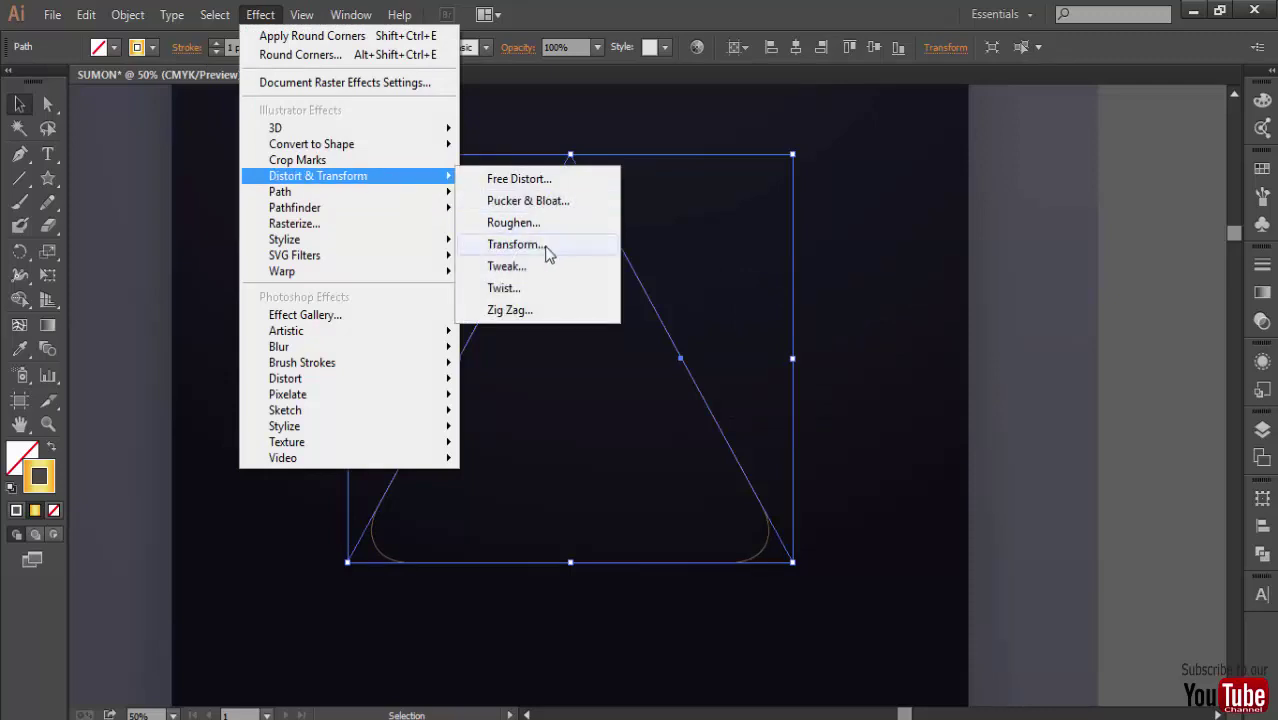
- Set up a Transform on the triangle: 95% scale, 100 copies, 2° angle, Preview on
left_click(548, 246)
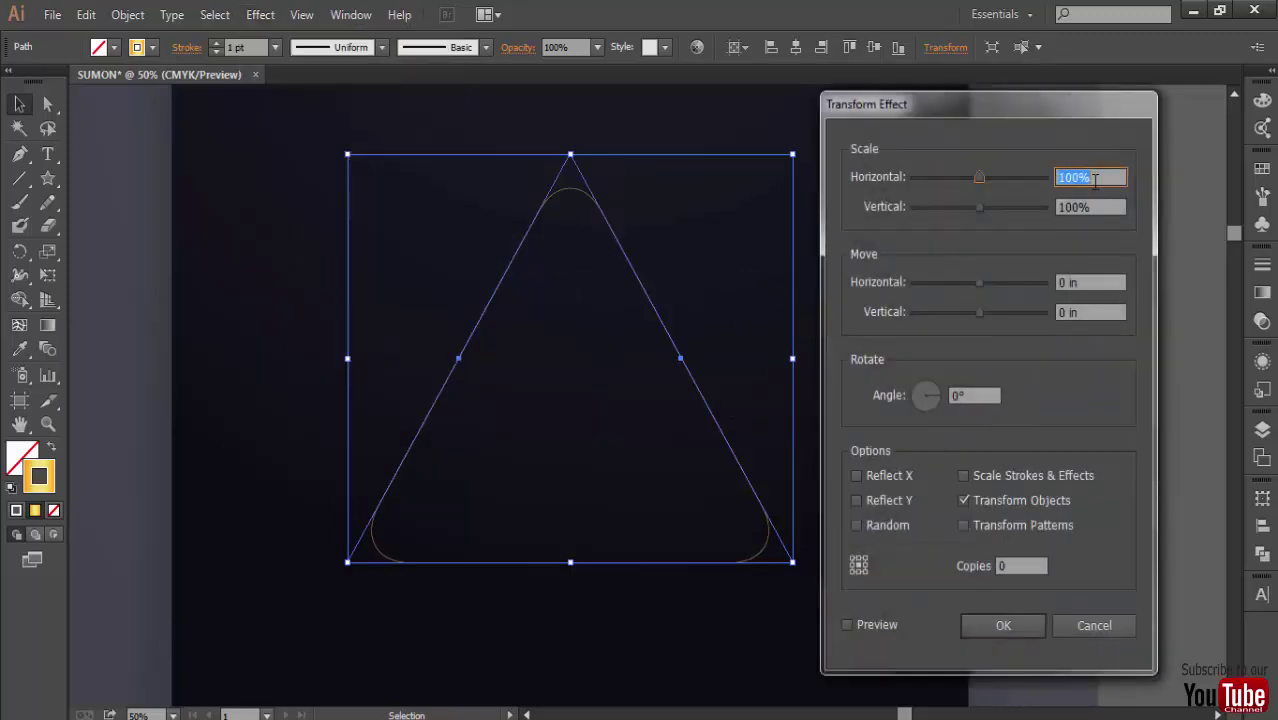
type("95")
key("Tab")
type("95")
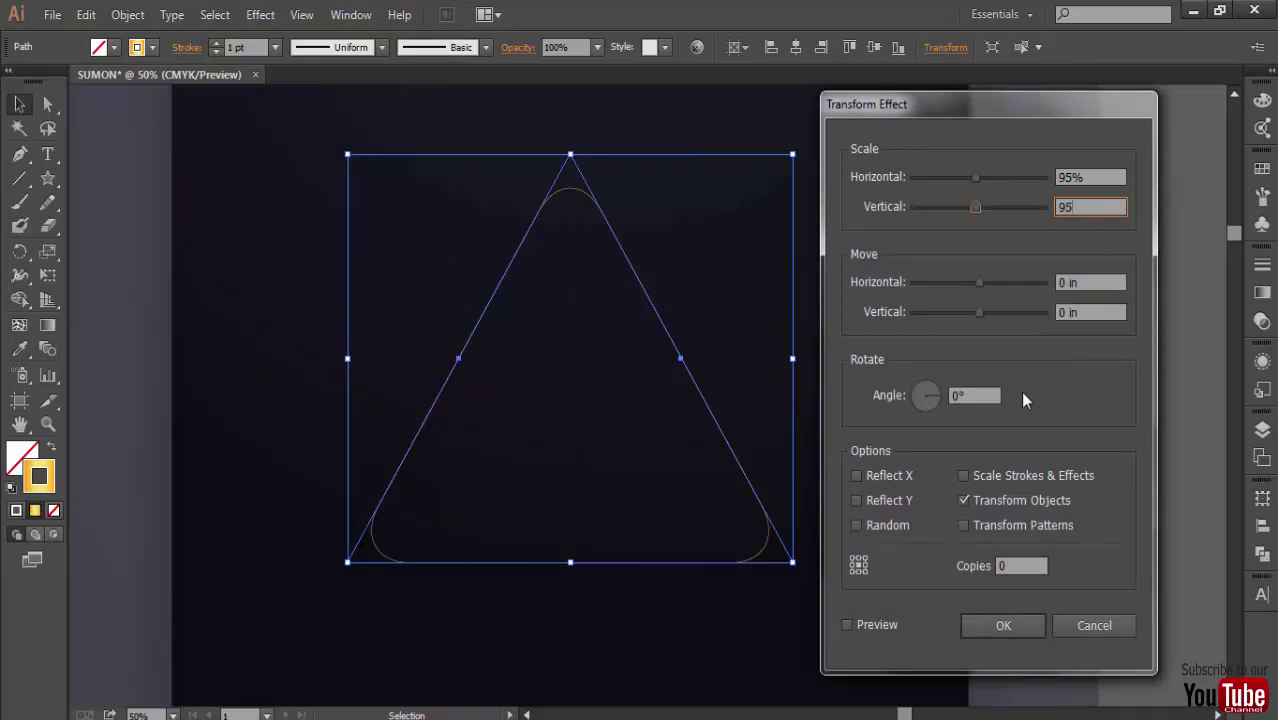
left_click(982, 394)
type("2")
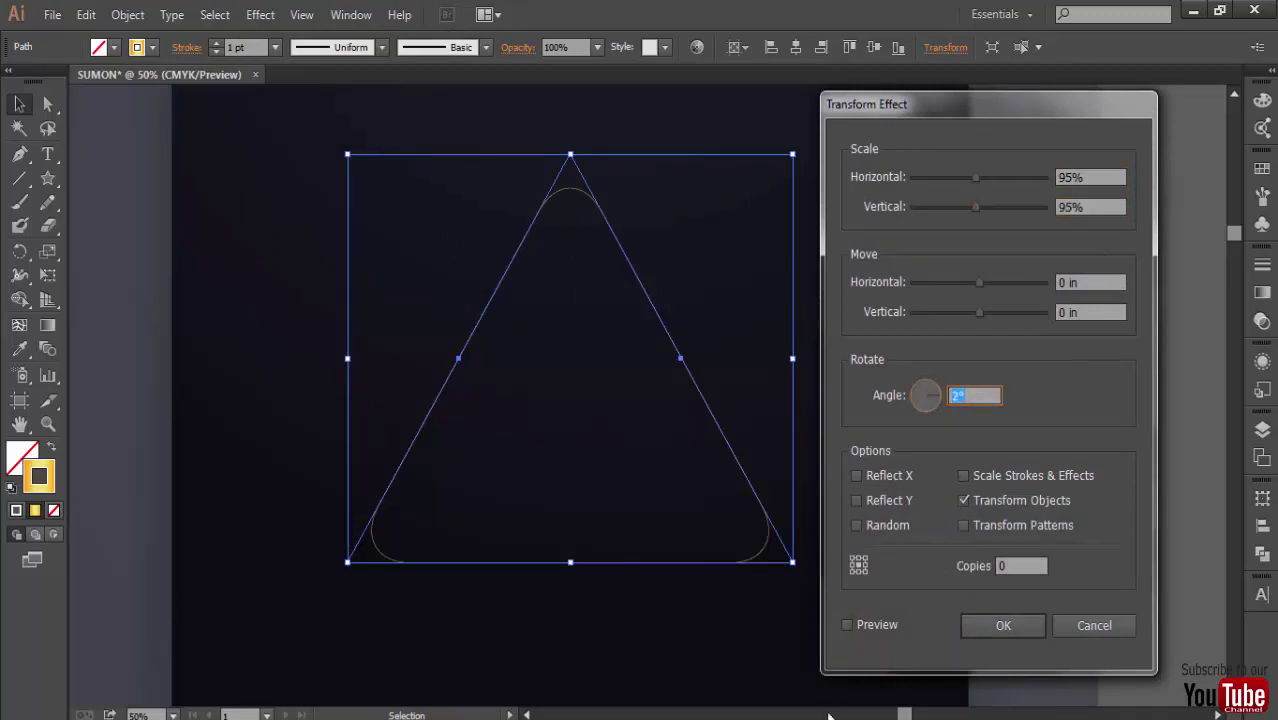
left_click(847, 625)
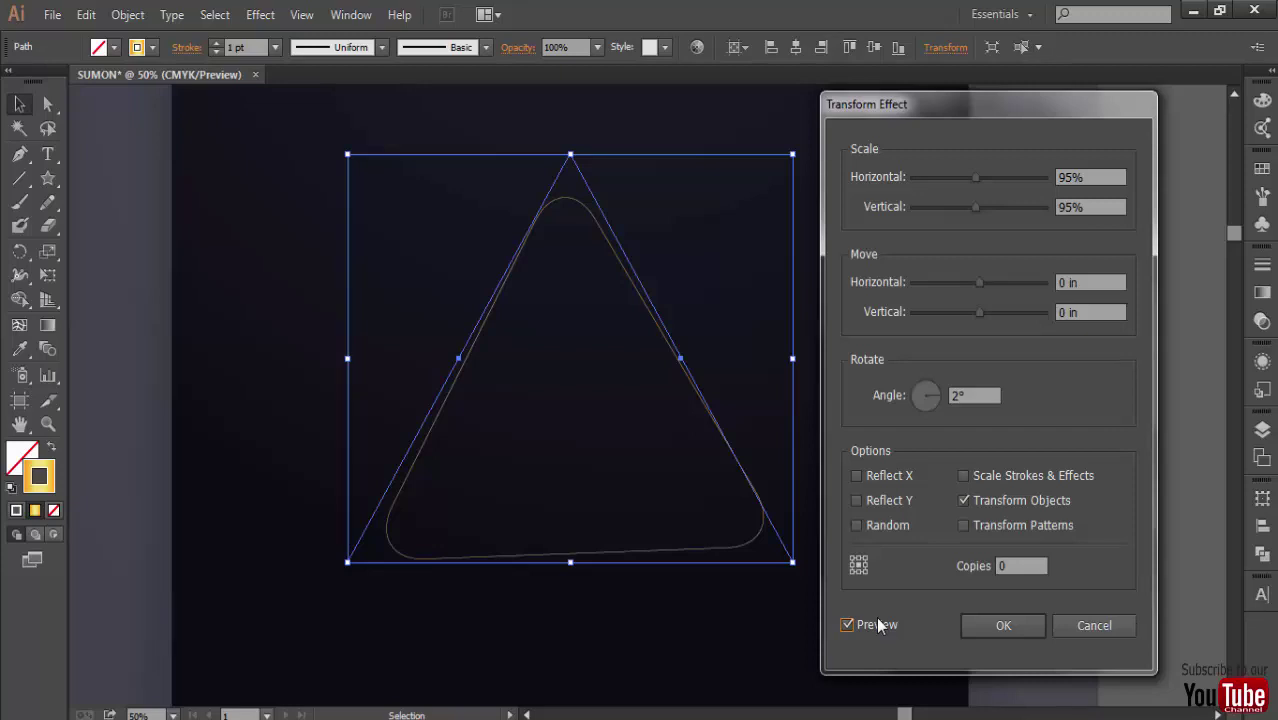
left_click(1008, 567)
type("100")
left_click(980, 398)
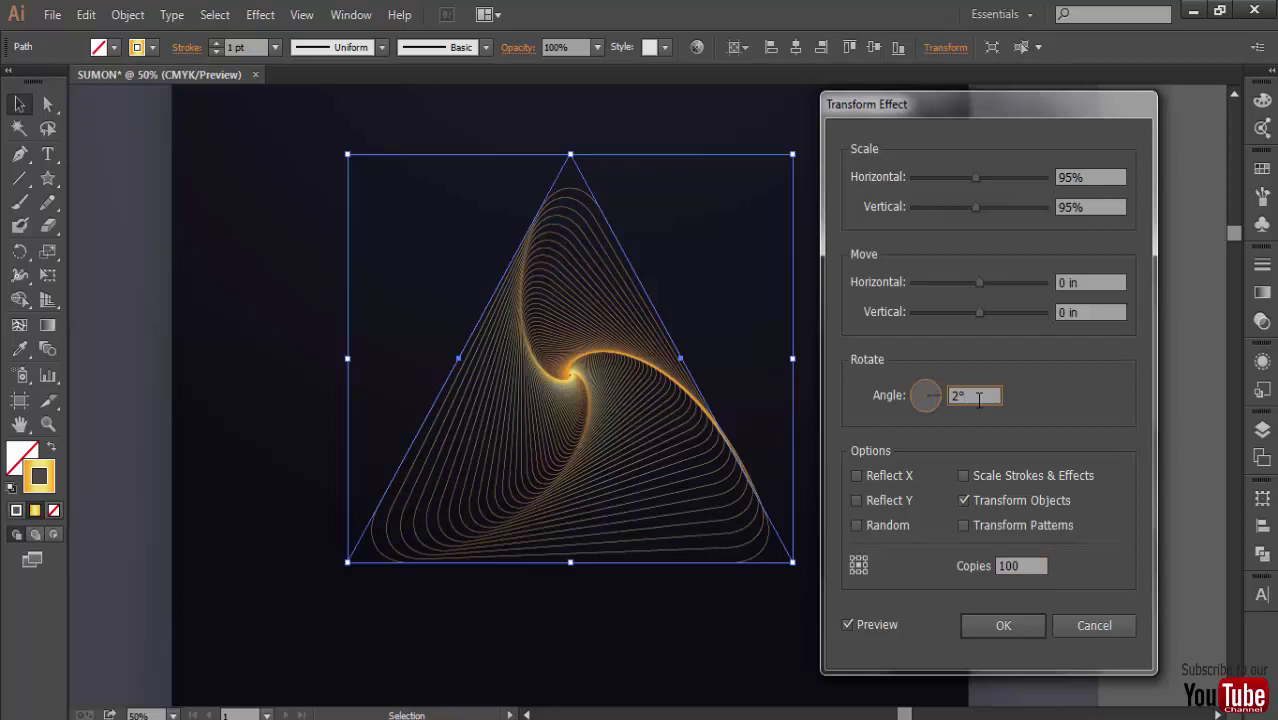
key("Up")
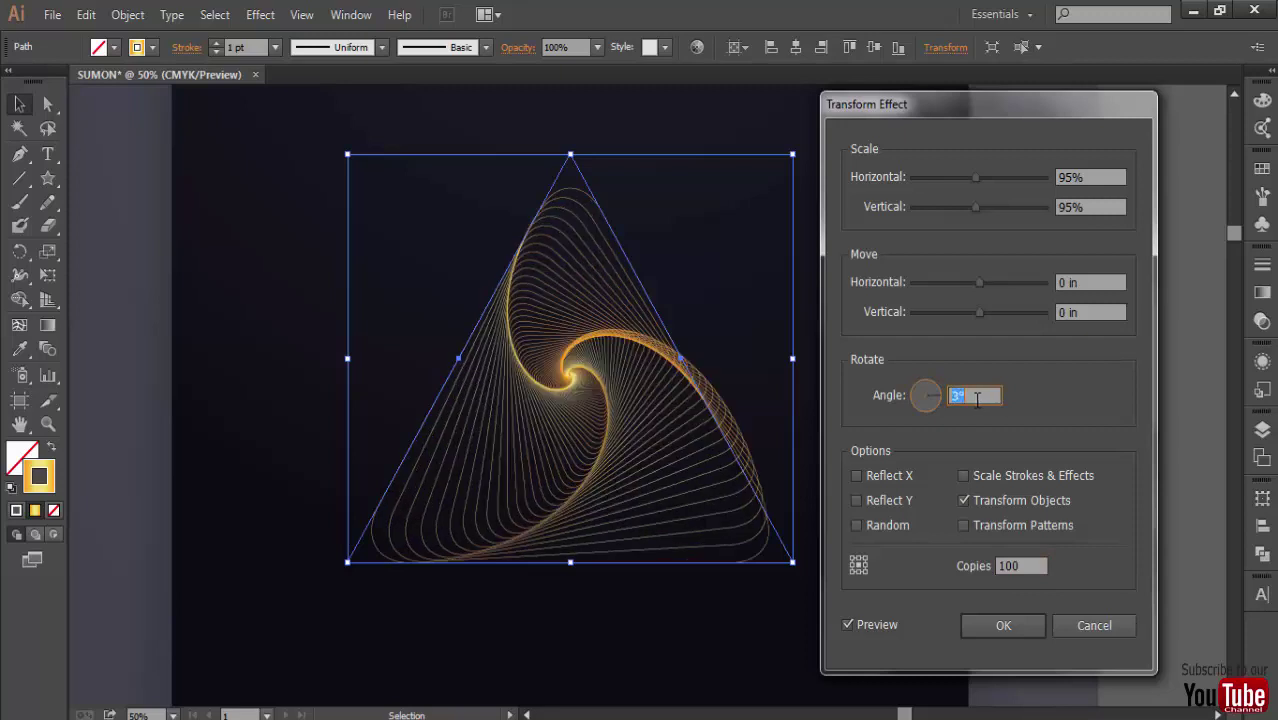
key("Down")
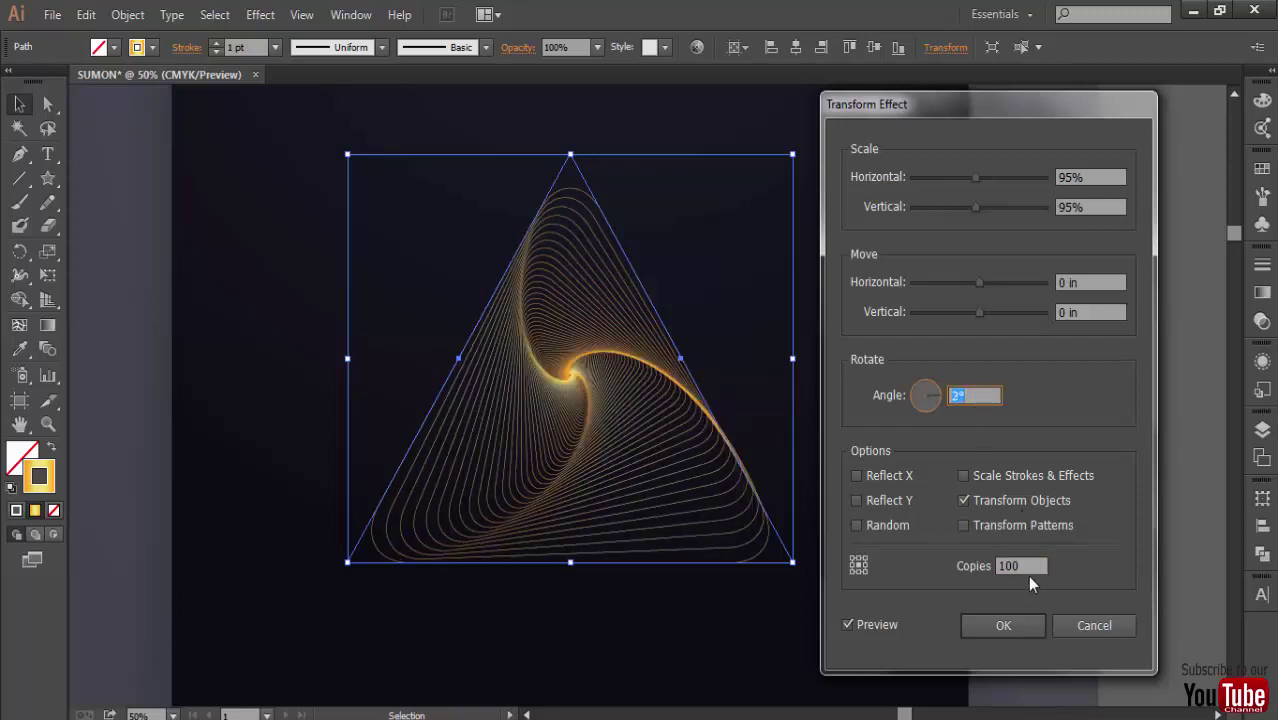
key("Tab")
- Settle the scale at 95% horizontal and 97% vertical and apply the Transform
left_click(1090, 208)
key("Up")
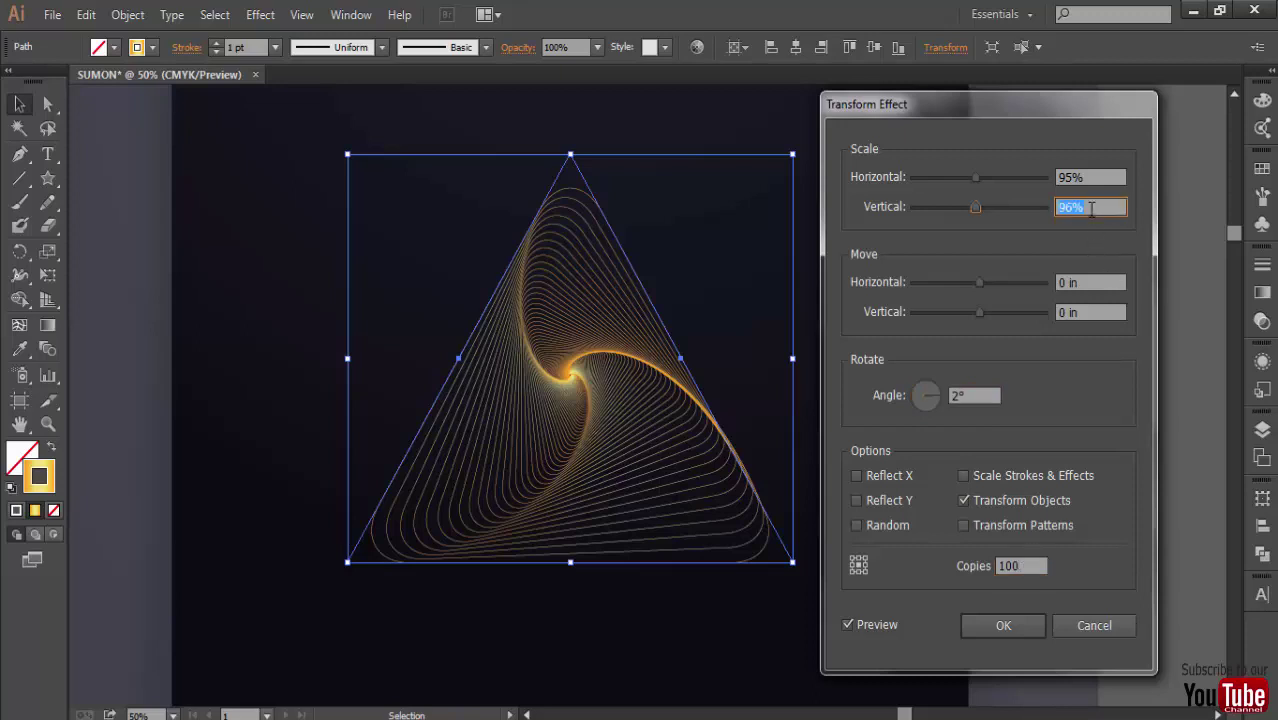
key("Up")
key("Up")
key("Up")
key("Up")
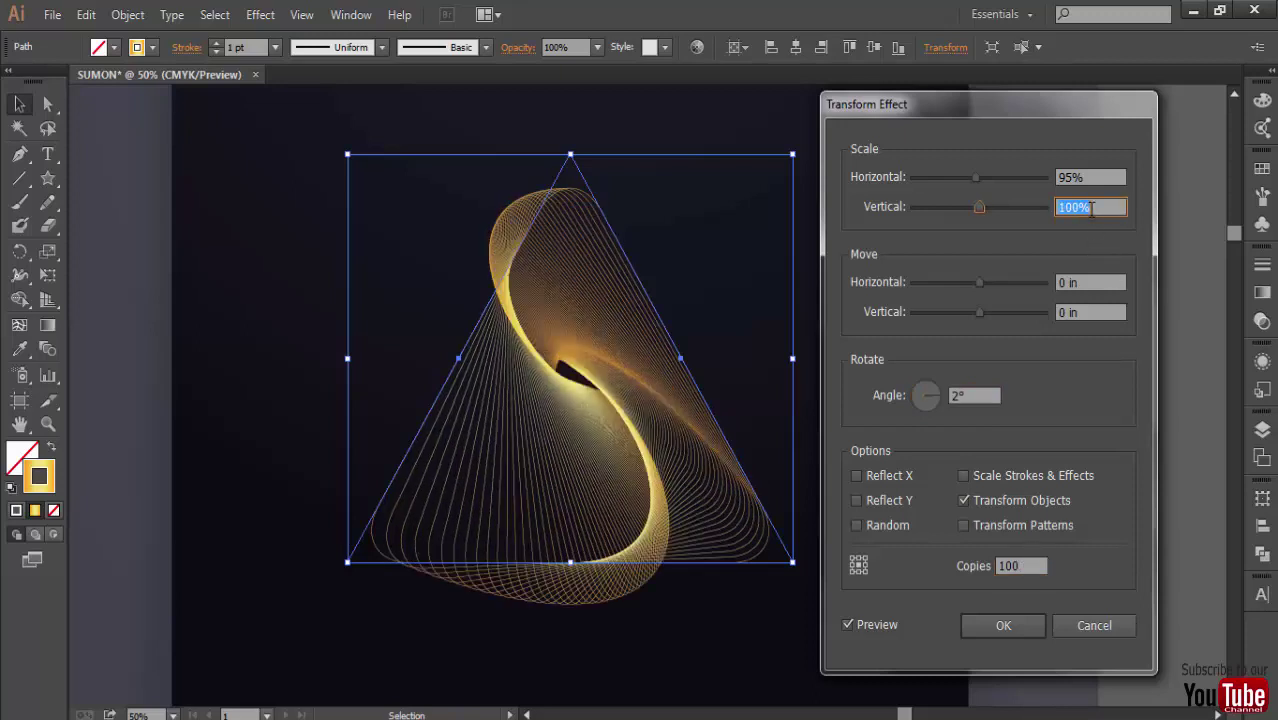
key("Down")
left_click(1091, 207)
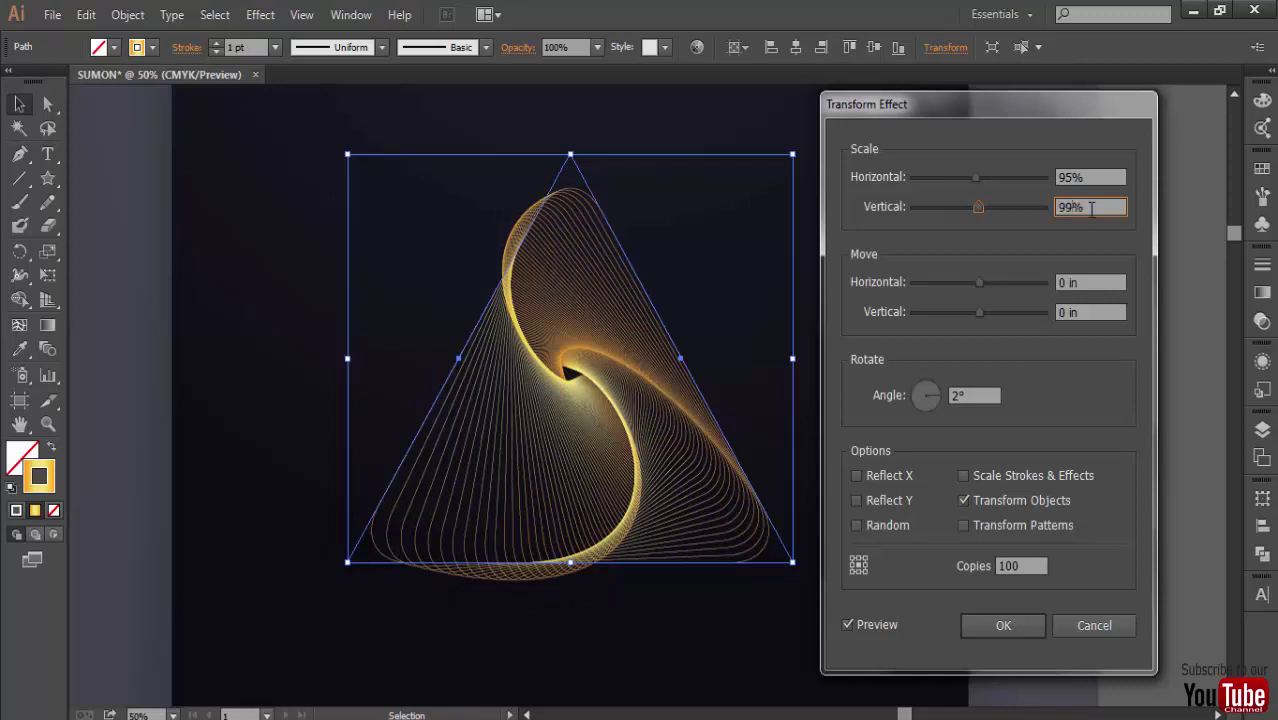
key("Down")
key("Down")
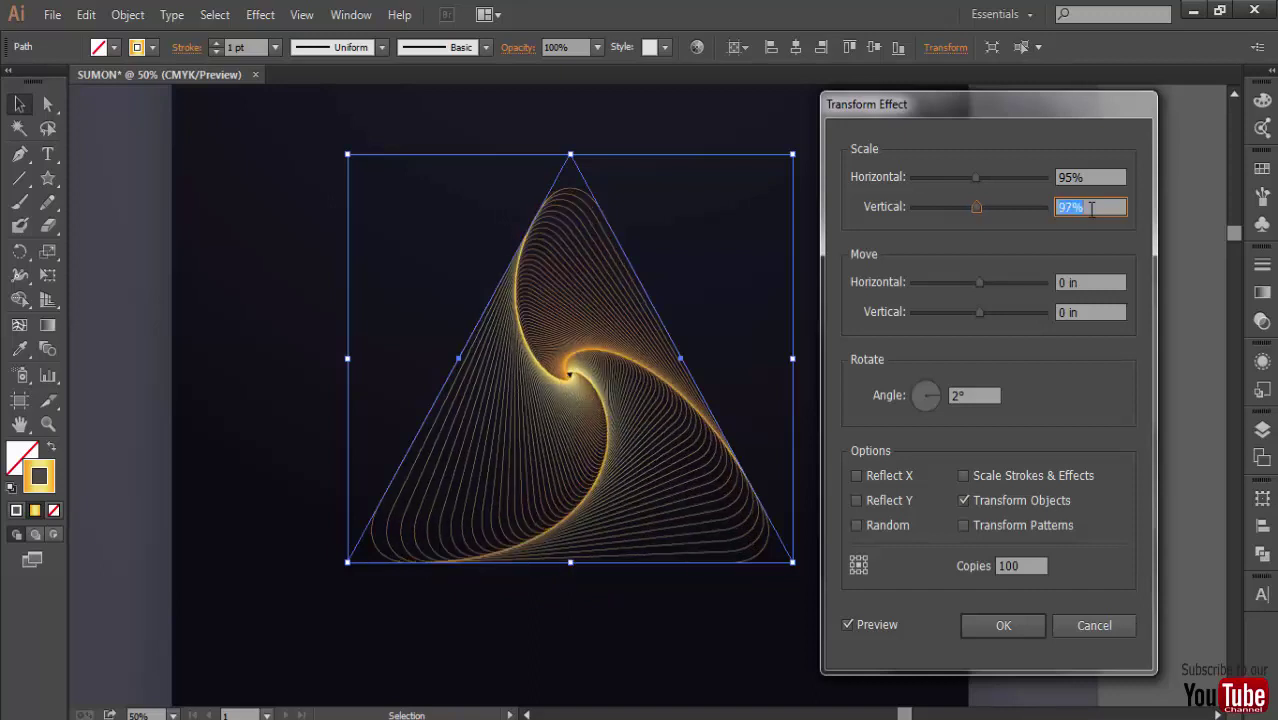
left_click(1107, 180)
key("Up")
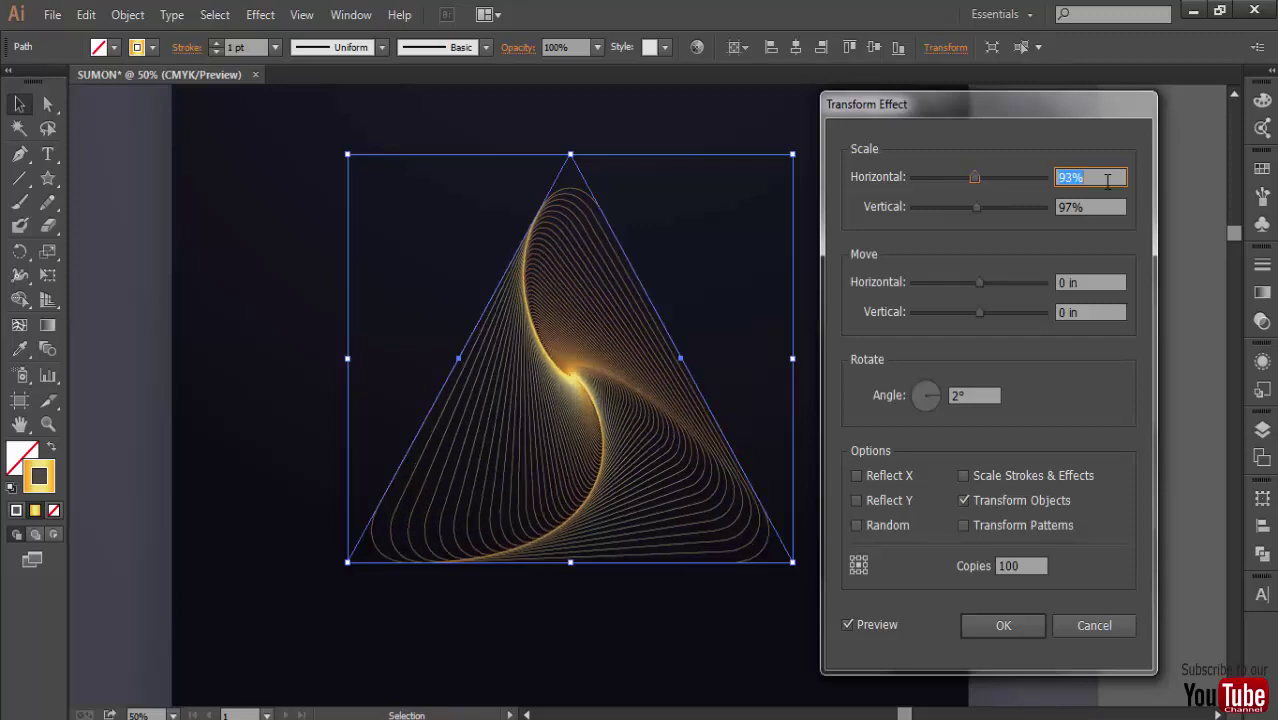
key("Down")
key("Up")
key("Up")
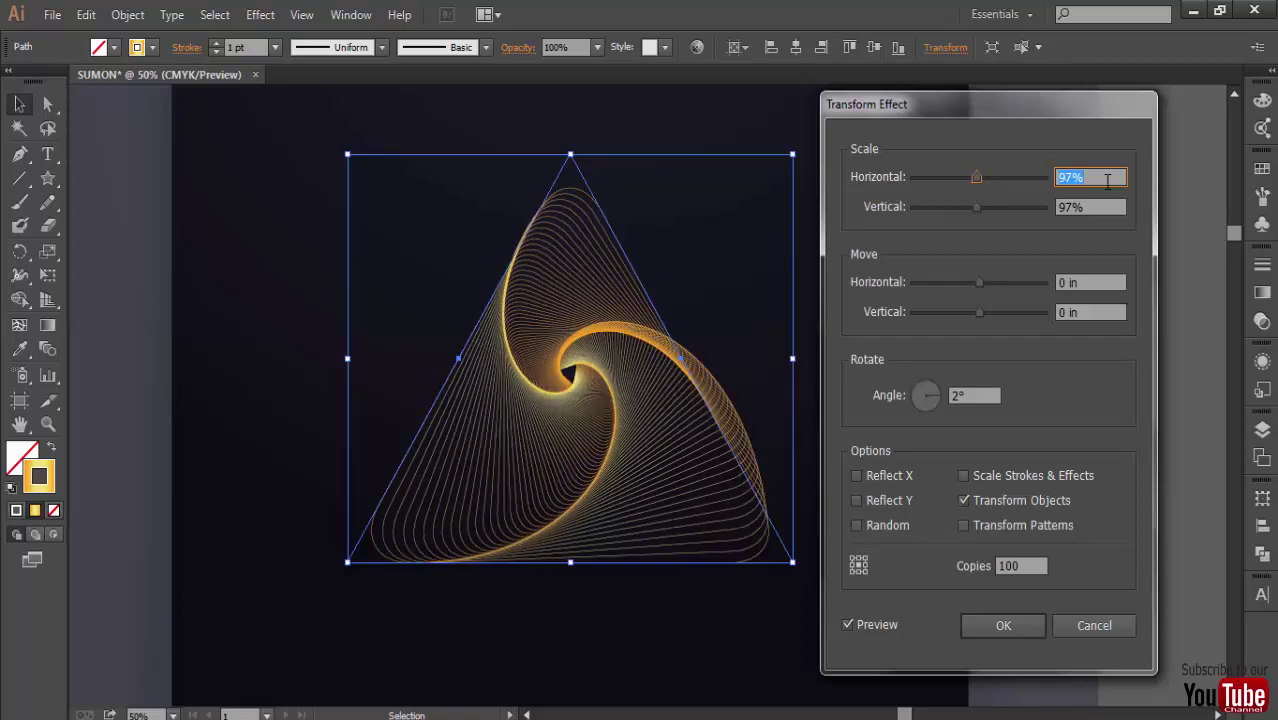
key("Down")
key("Down")
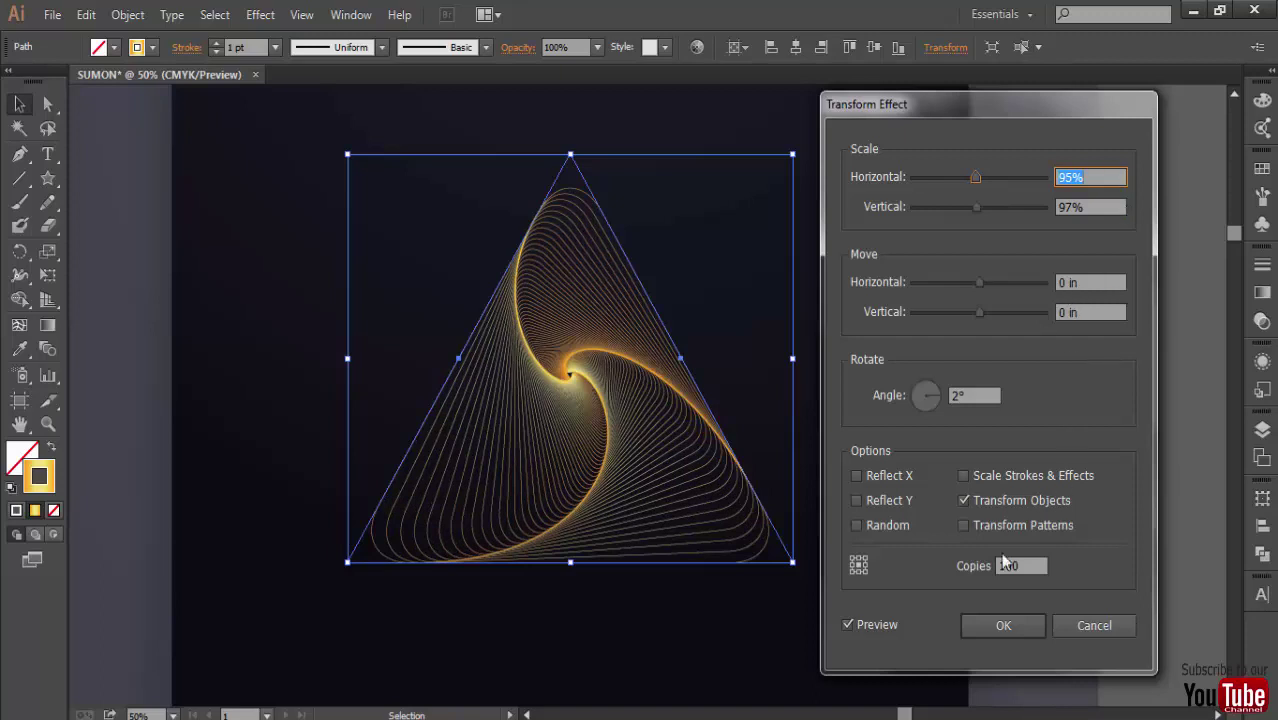
left_click(1008, 625)
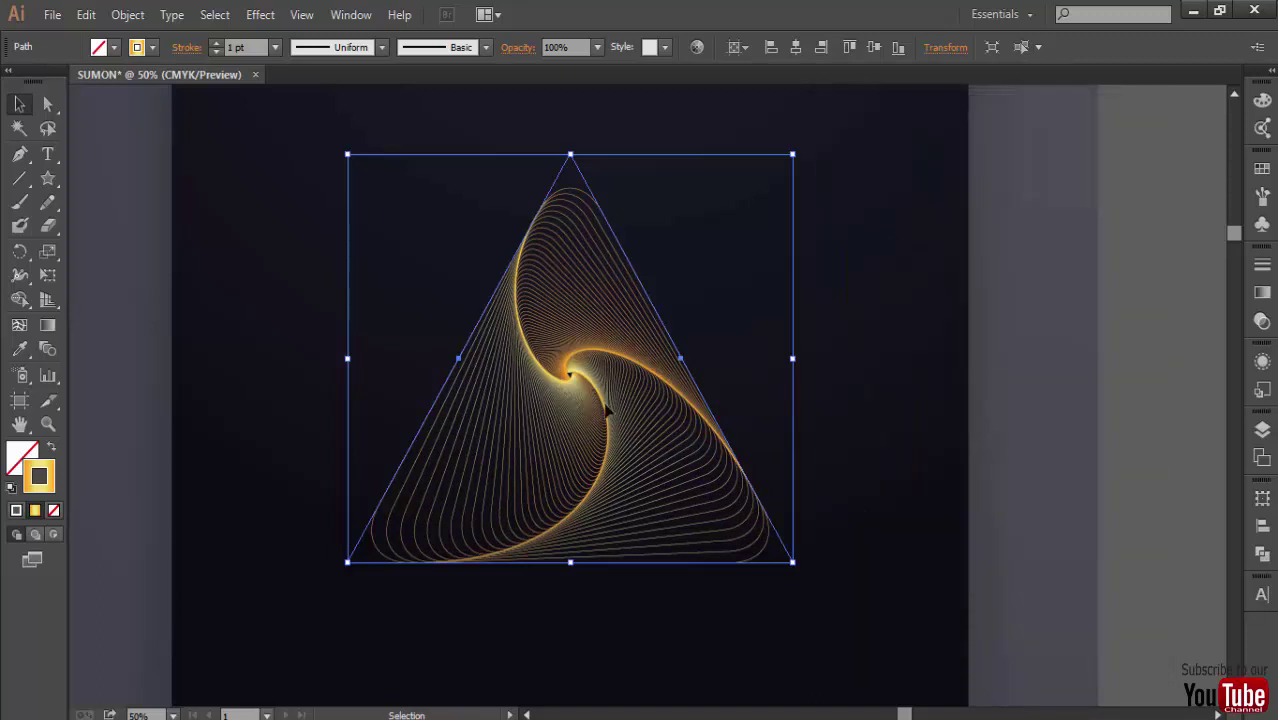
- Recolor the triangle's orange lines to magenta (hue 323, saturation and brightness 100), then deselect
left_click(697, 47)
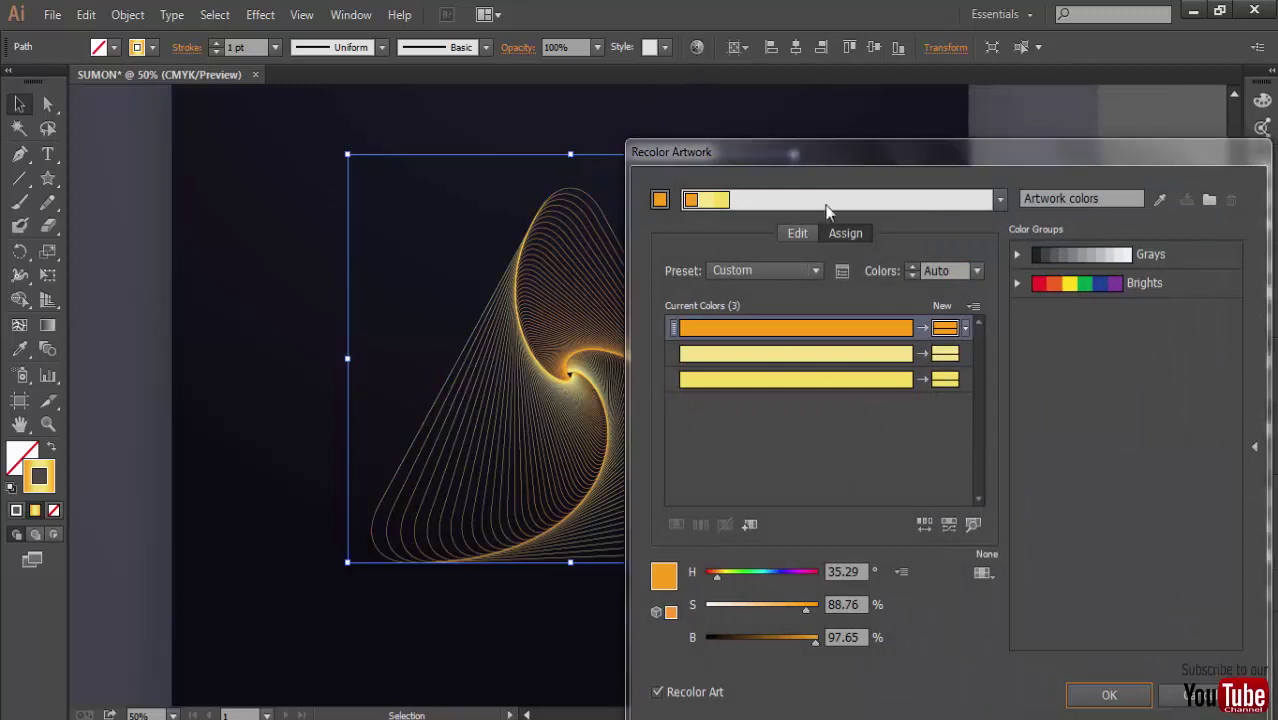
mouse_move(844, 150)
left_mouse_down()
mouse_move(897, 175)
mouse_move(960, 135)
mouse_move(906, 118)
mouse_move(986, 137)
left_mouse_up()
left_click_drag(866, 570, 949, 566)
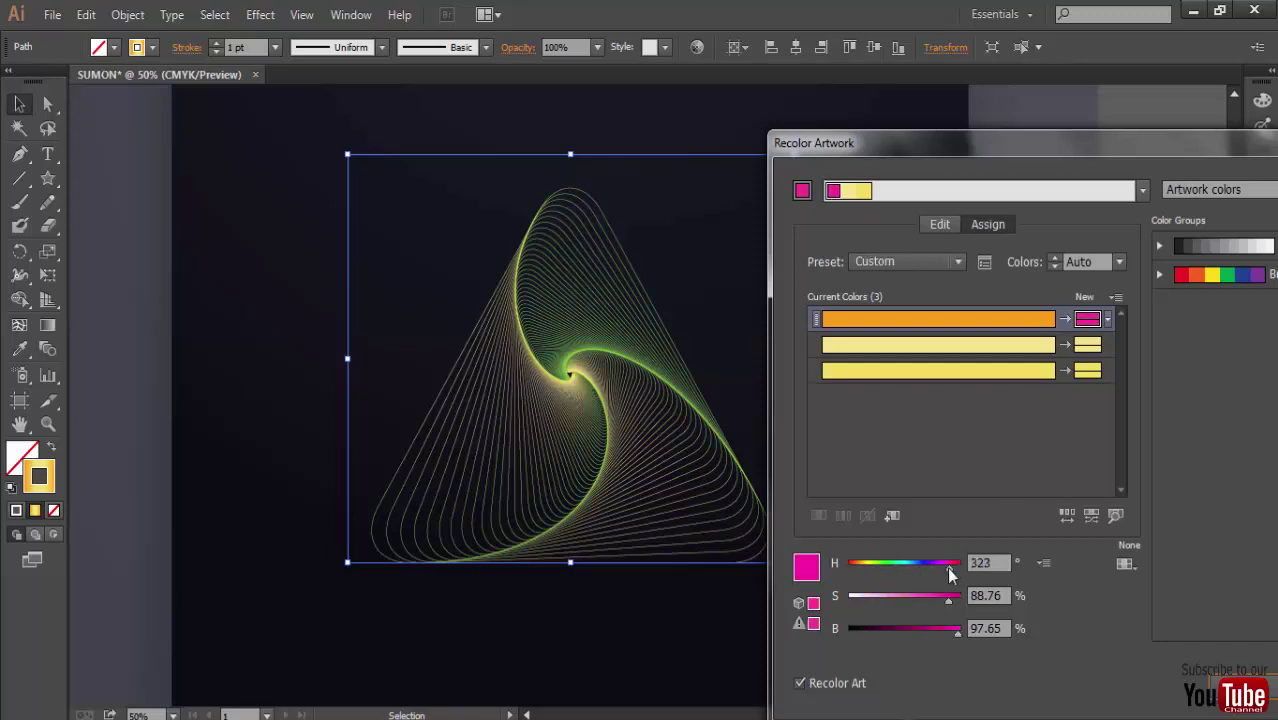
mouse_move(957, 632)
left_mouse_down()
mouse_move(928, 632)
mouse_move(962, 630)
left_mouse_up()
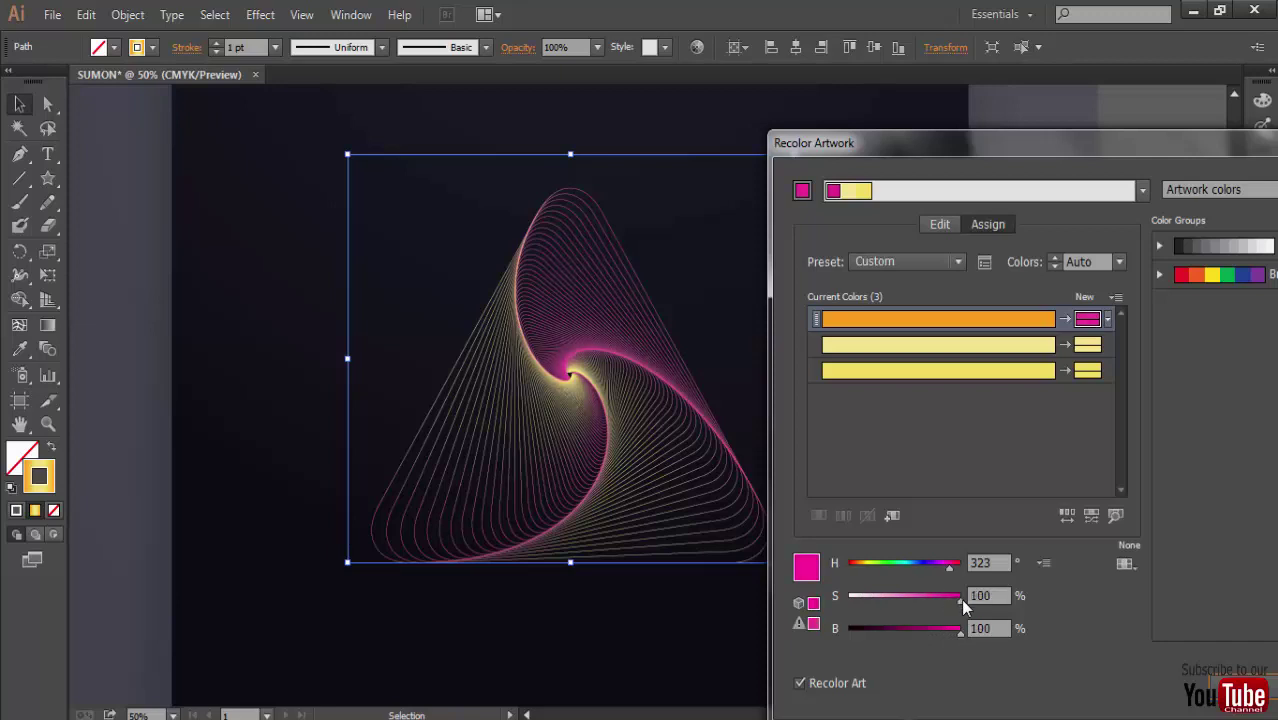
key("Return")
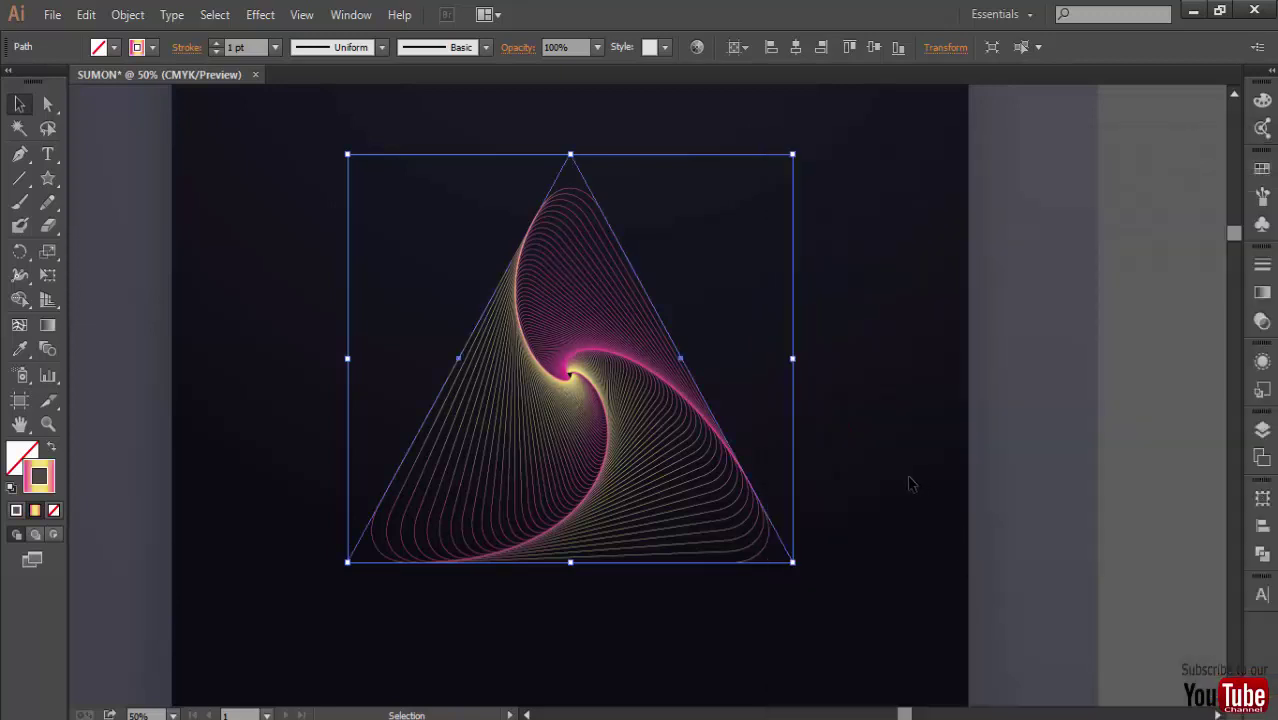
left_click(909, 484)
key("ctrl+plus")
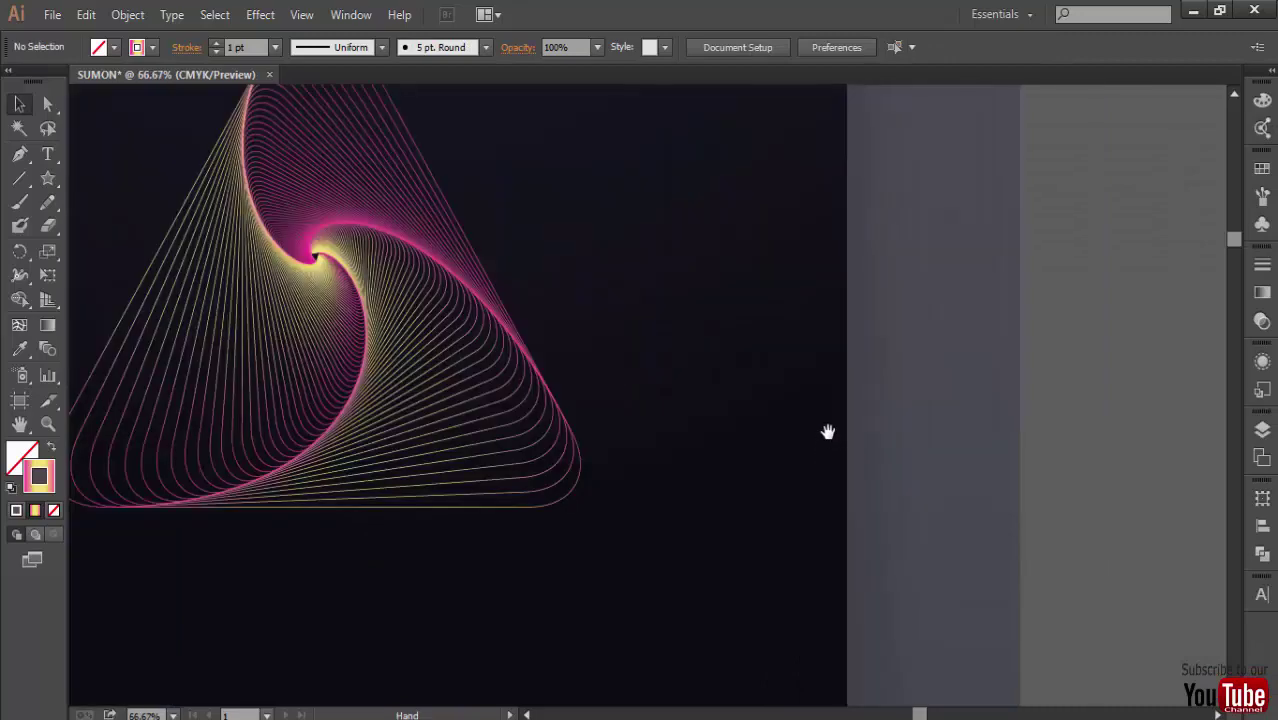
left_click_drag(828, 432, 1044, 488)
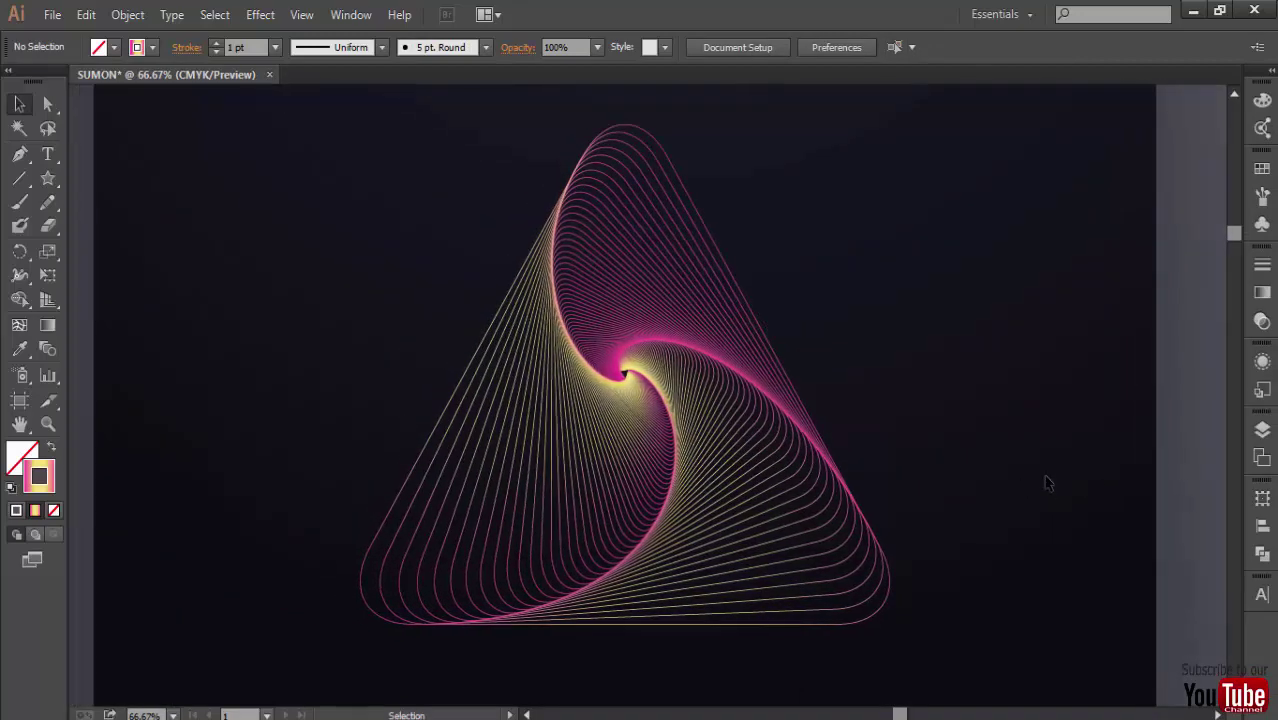
left_click_drag(1110, 465, 1004, 348)
- Draw an 8 × 8 in square with the Rectangle tool
left_click(47, 178)
left_click(456, 362)
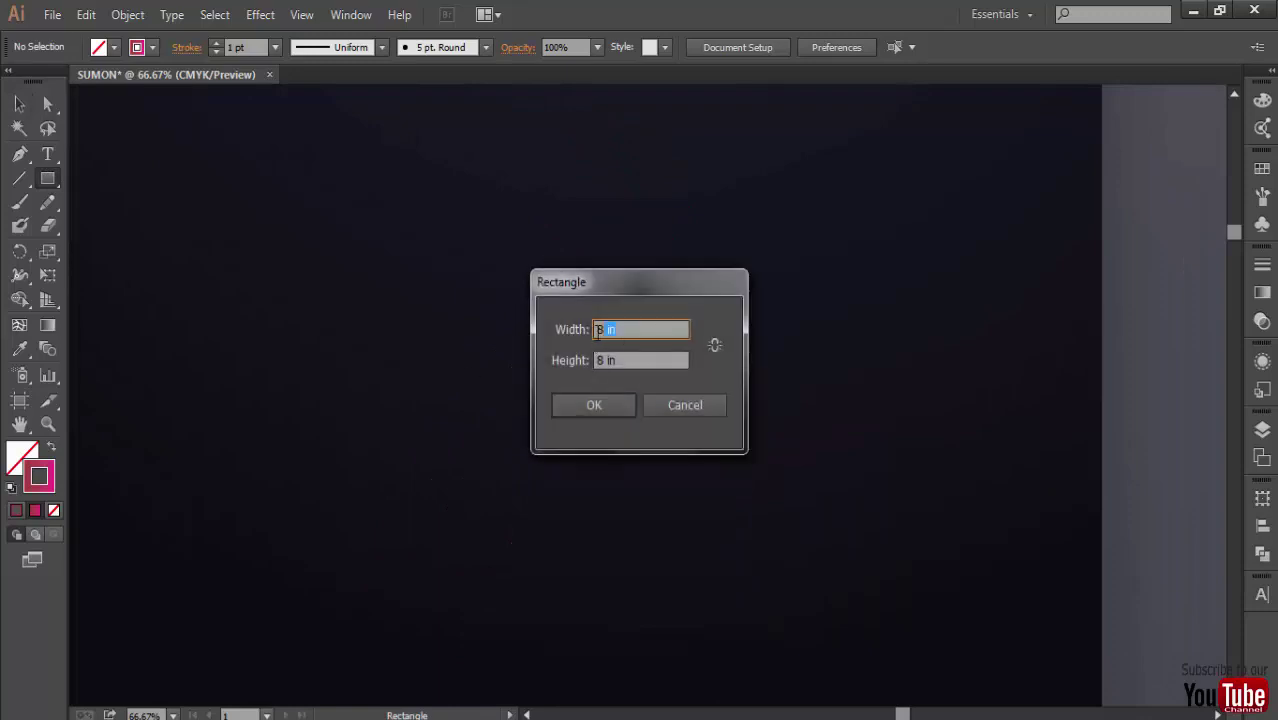
key("Tab")
key("Tab")
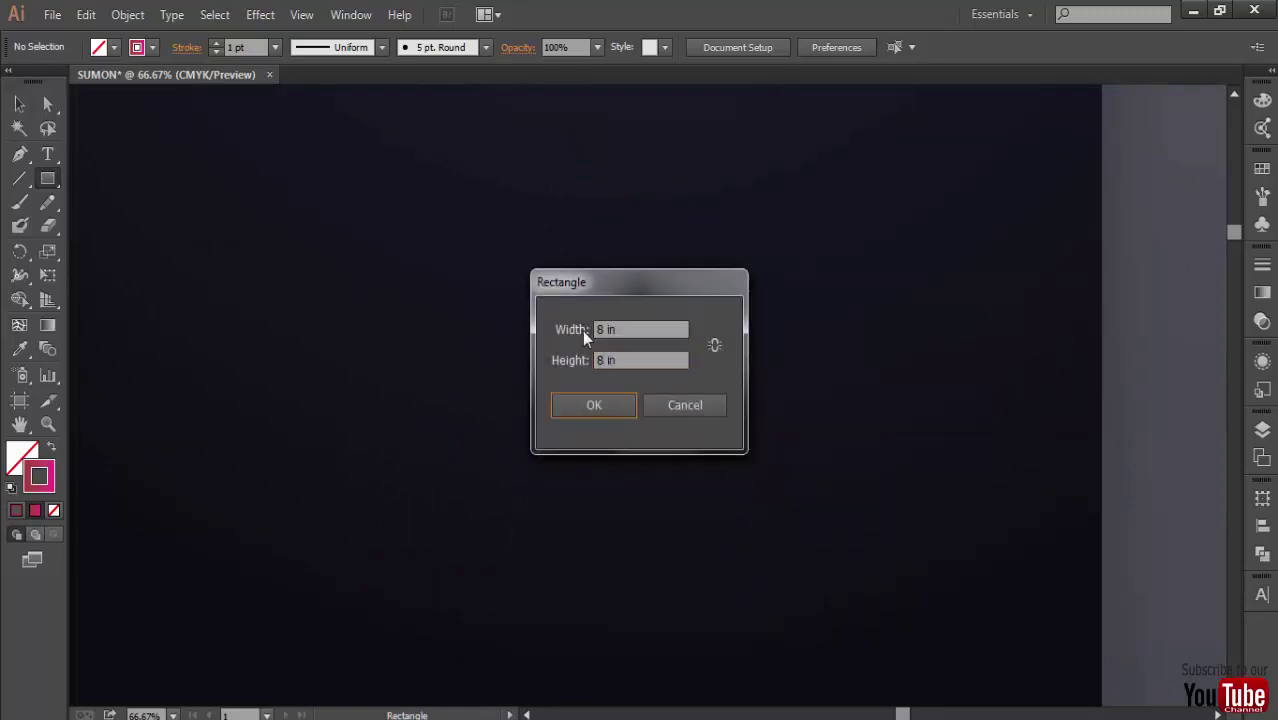
key("Return")
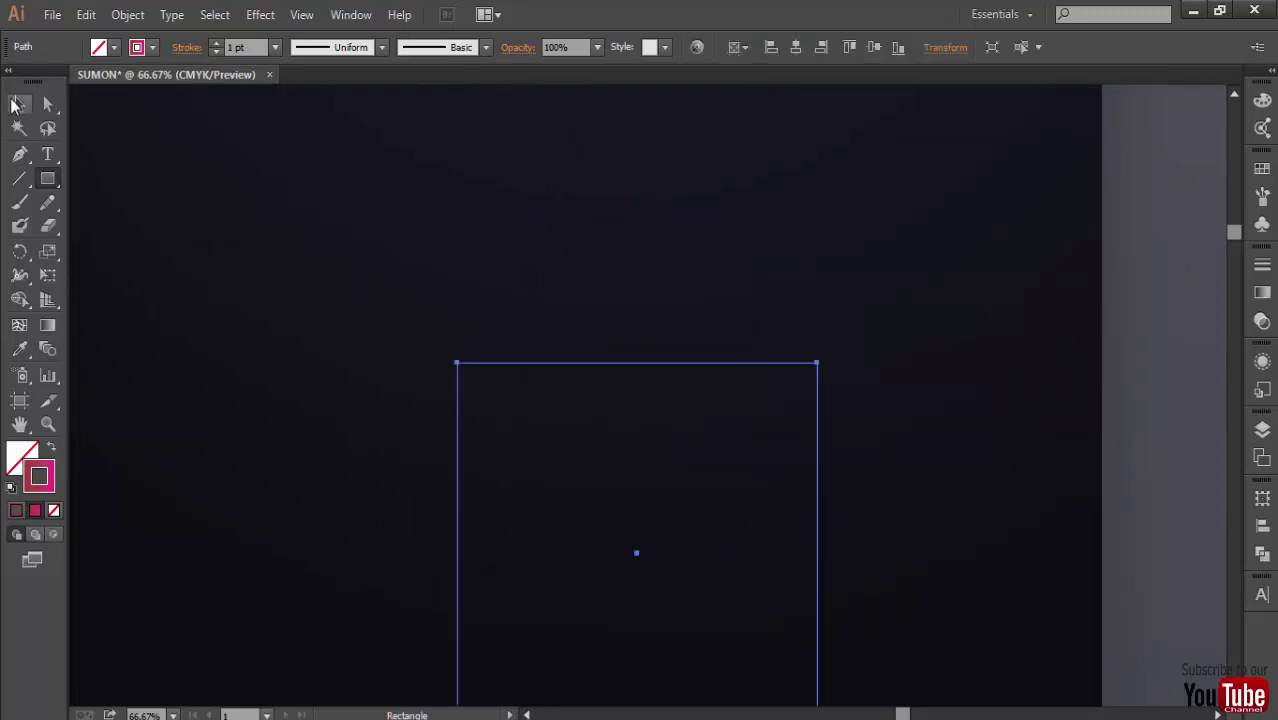
- Move the square up 3.6 in, rotate it 45° into a diamond, and shift it left
left_click(18, 104)
left_click_drag(458, 437, 431, 266)
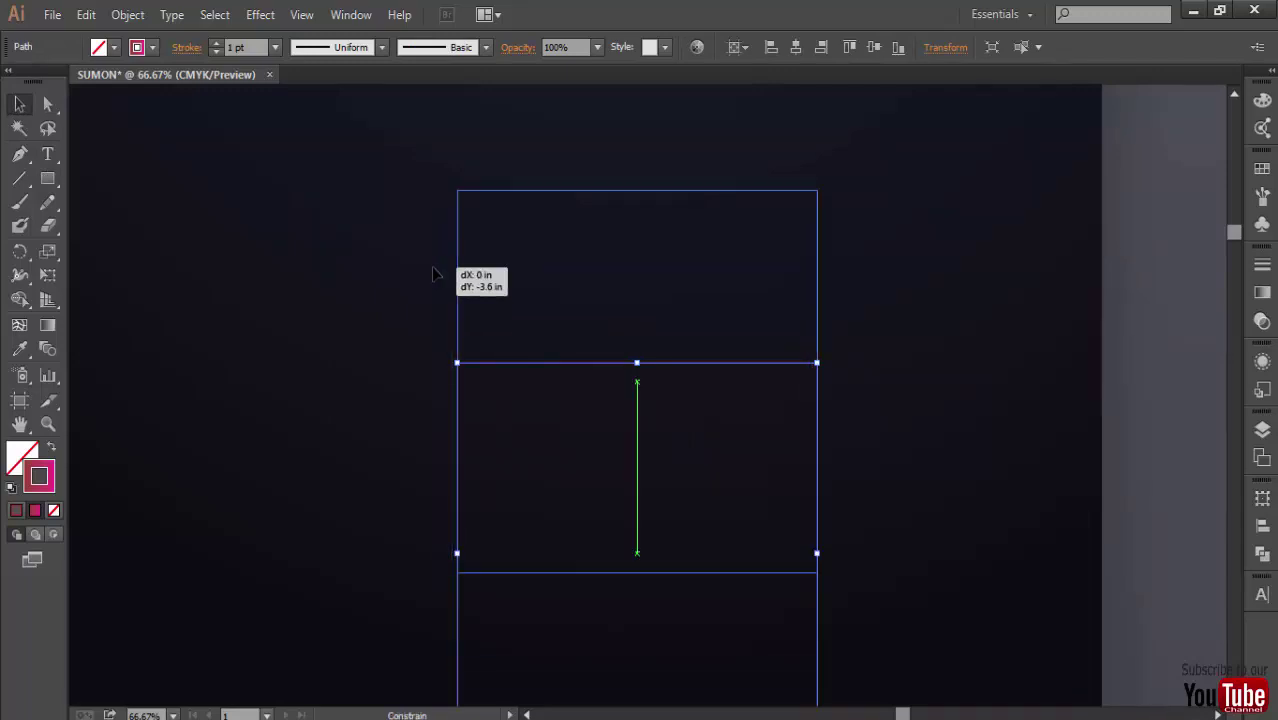
left_click(870, 383)
left_click(817, 280)
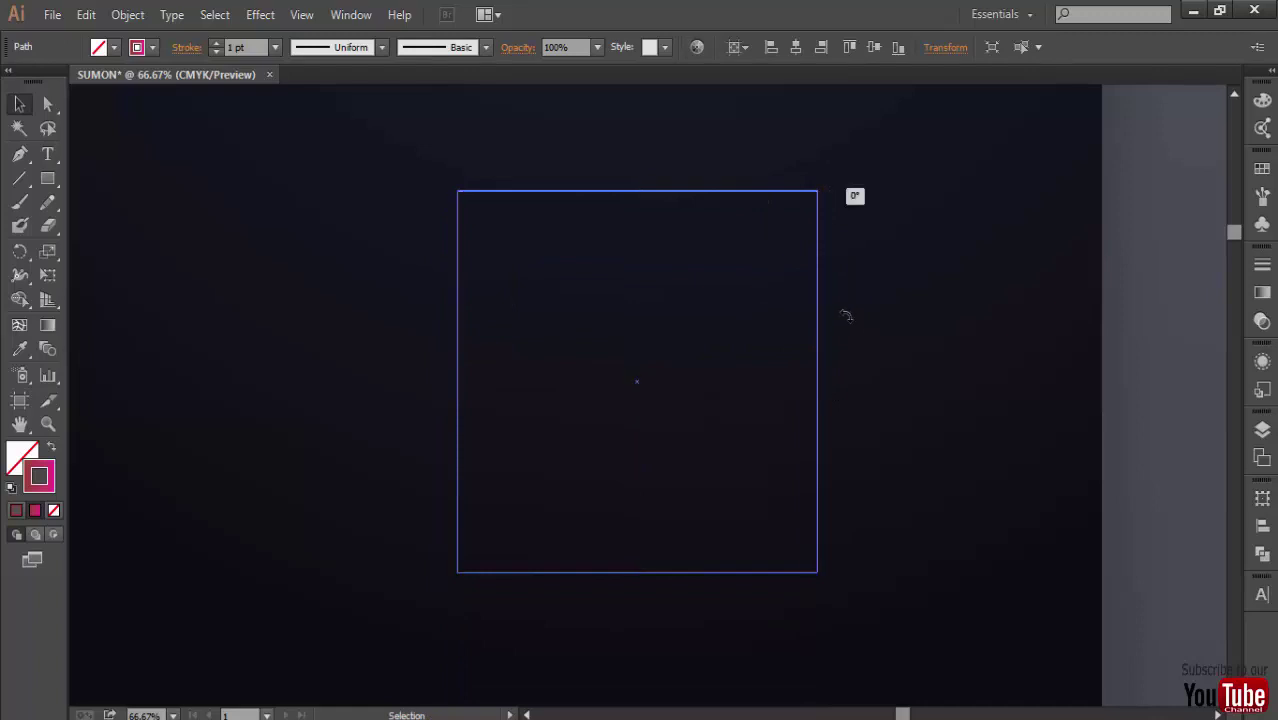
left_click_drag(830, 195, 845, 430)
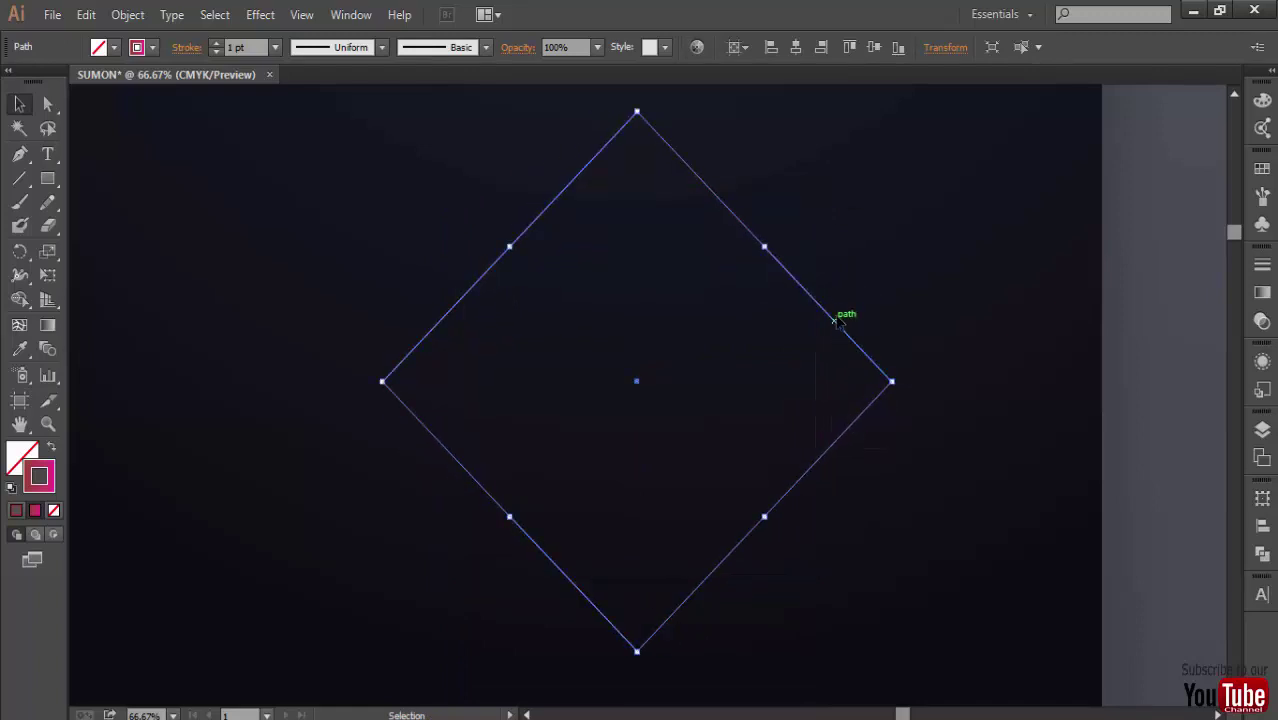
left_click_drag(843, 329, 686, 342)
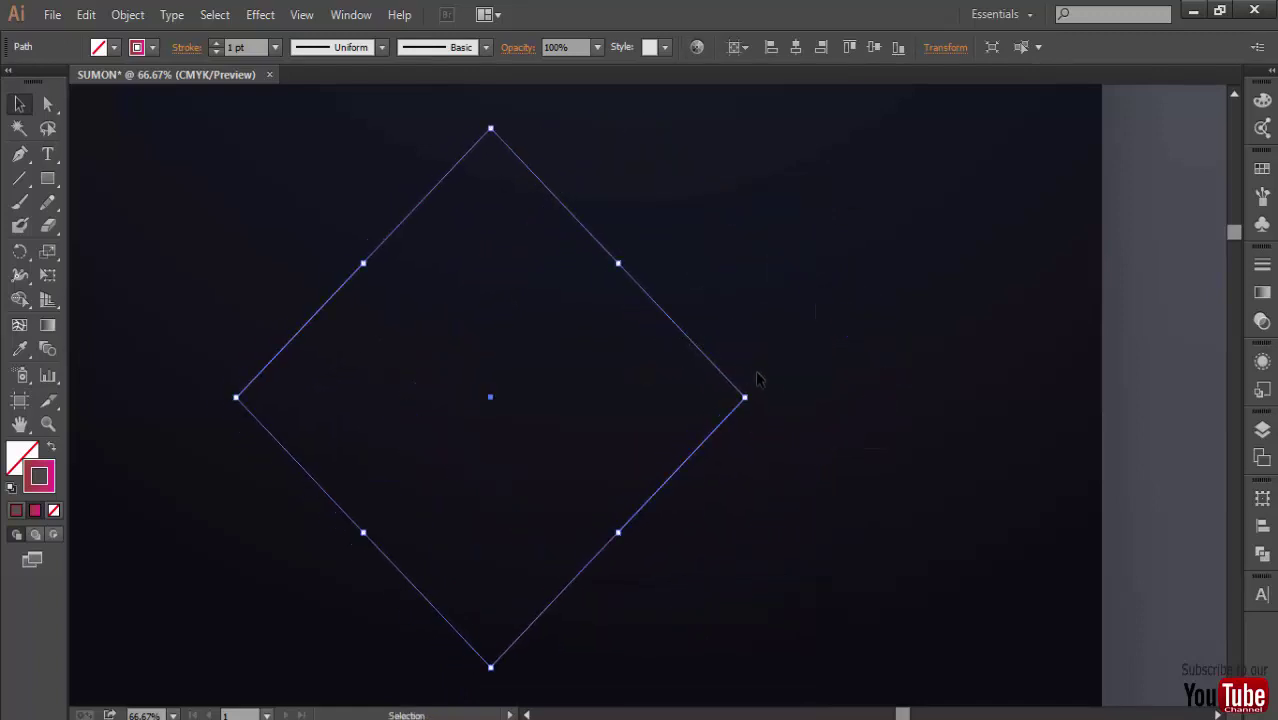
left_click_drag(371, 194, 465, 288)
- Start a Transform on the diamond with 95%/95% scale, 60 copies and Preview on
left_click(260, 20)
mouse_move(284, 239)
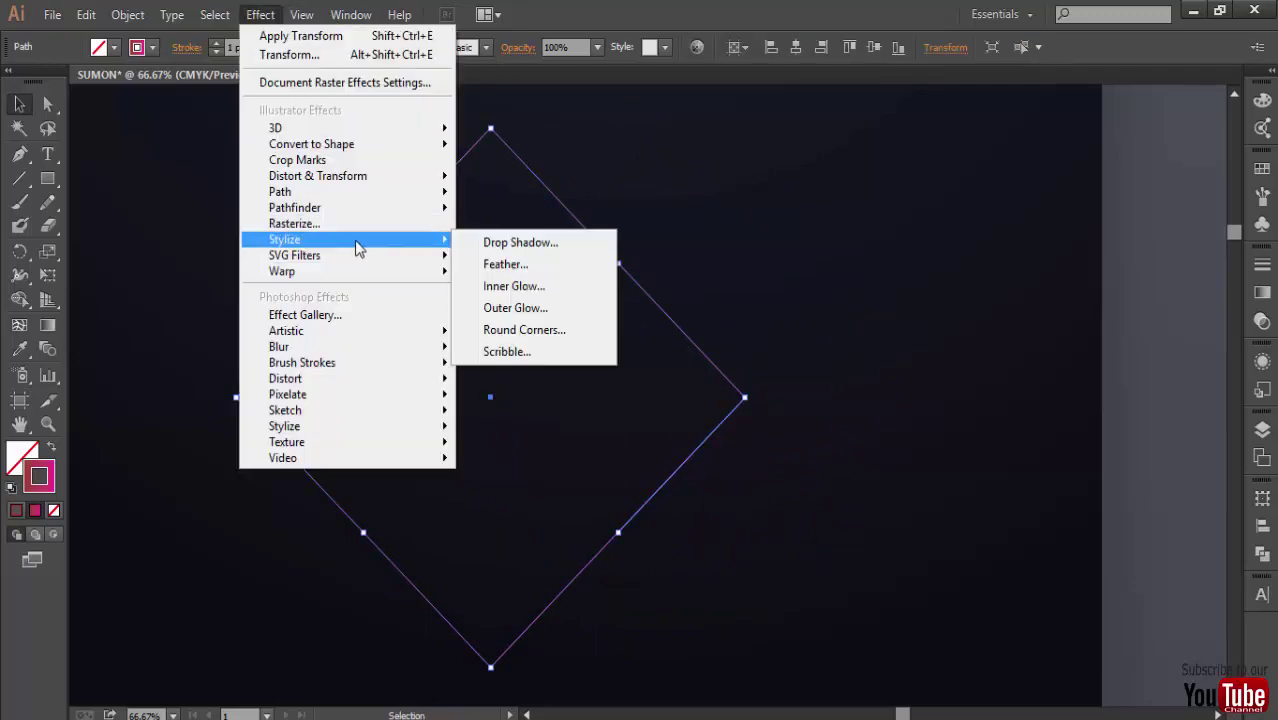
left_click(301, 15)
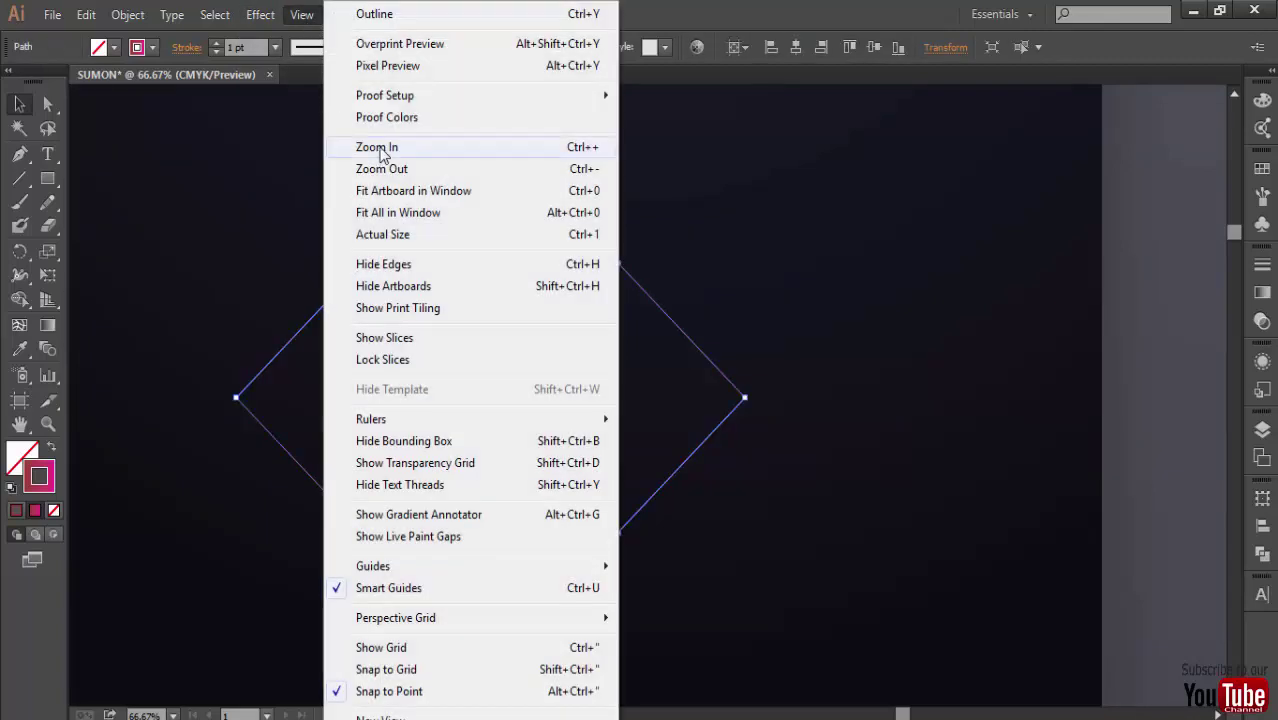
mouse_move(317, 176)
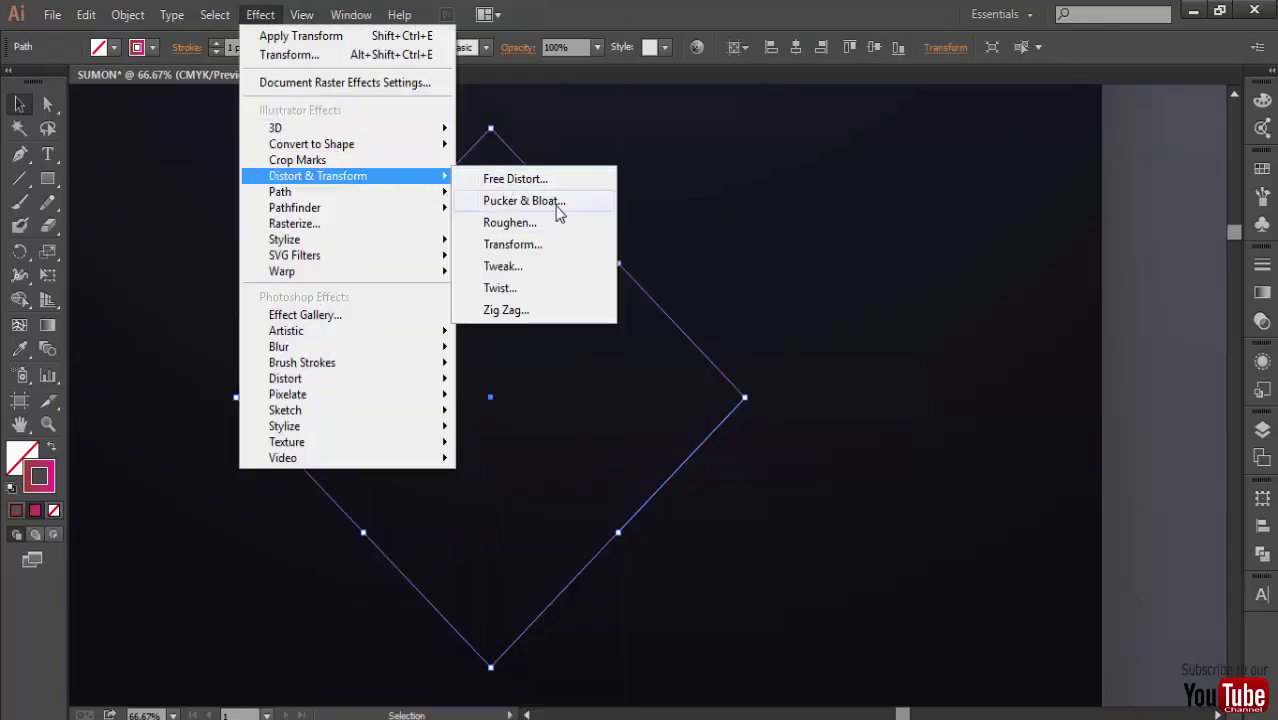
left_click(540, 245)
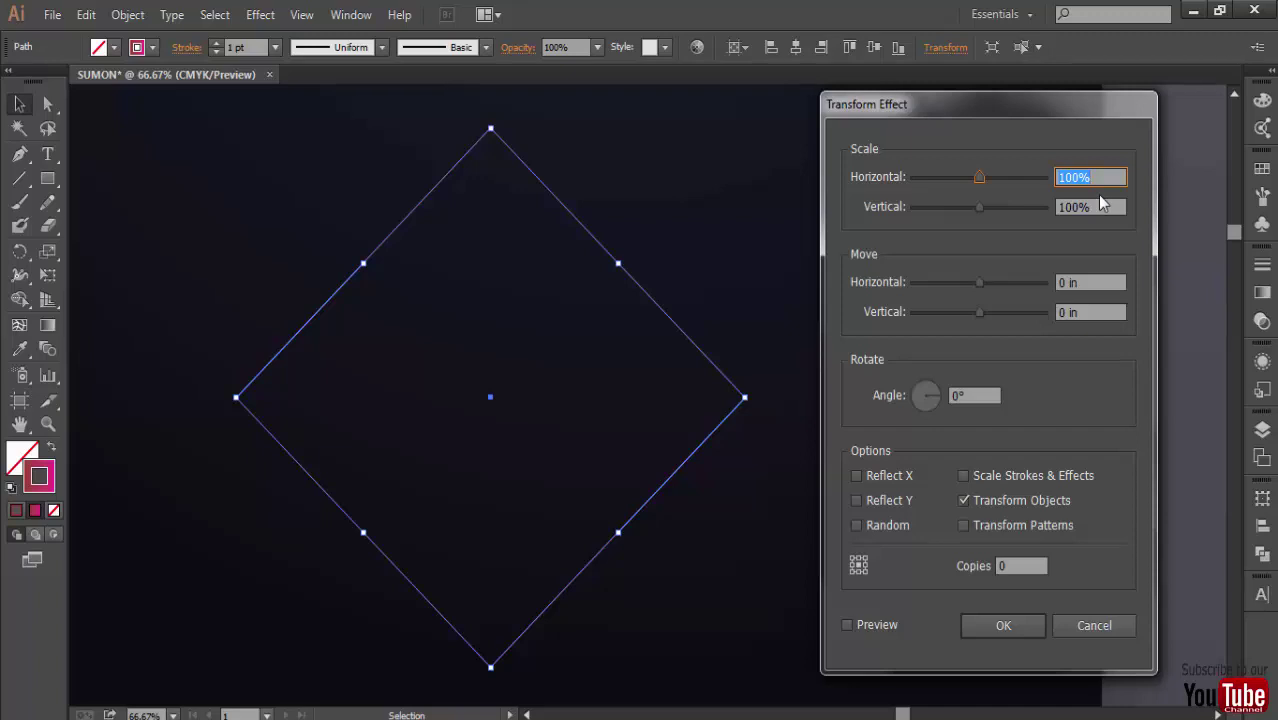
key("Down")
key("Down")
left_click(848, 625)
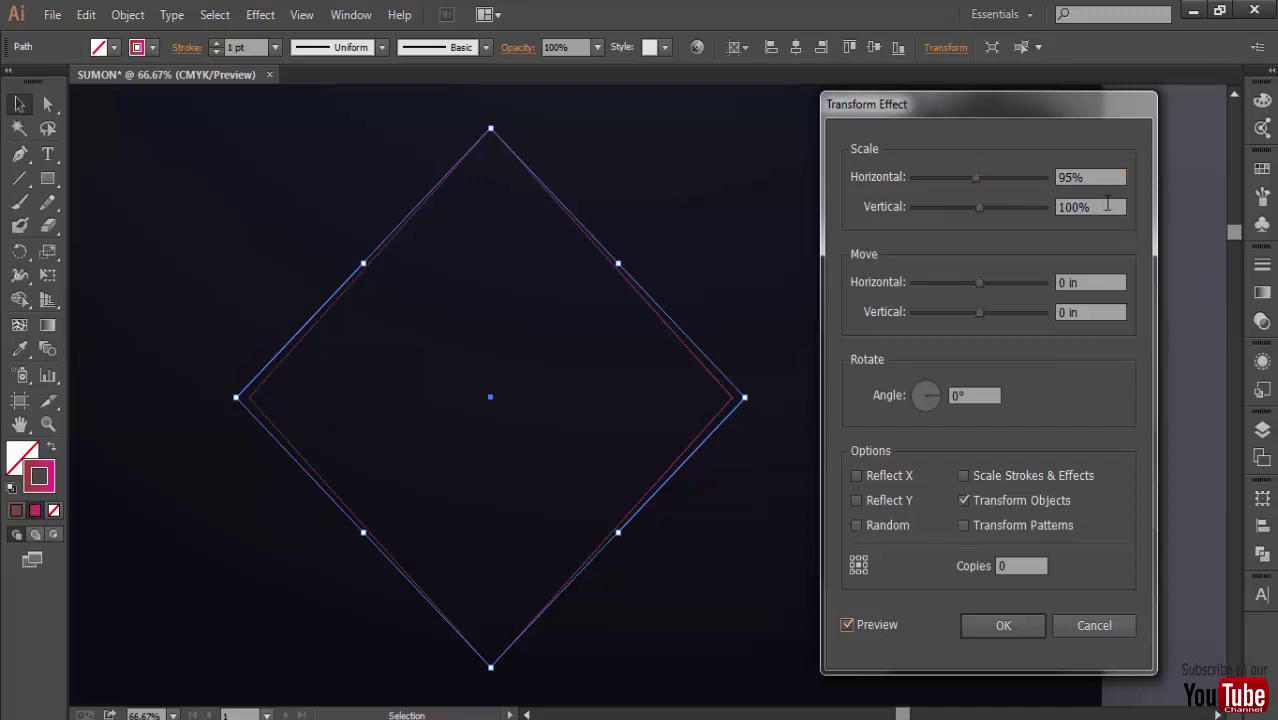
left_click(1097, 208)
key("Down")
key("Down")
key("Down")
key("Down")
key("Down")
key("Down")
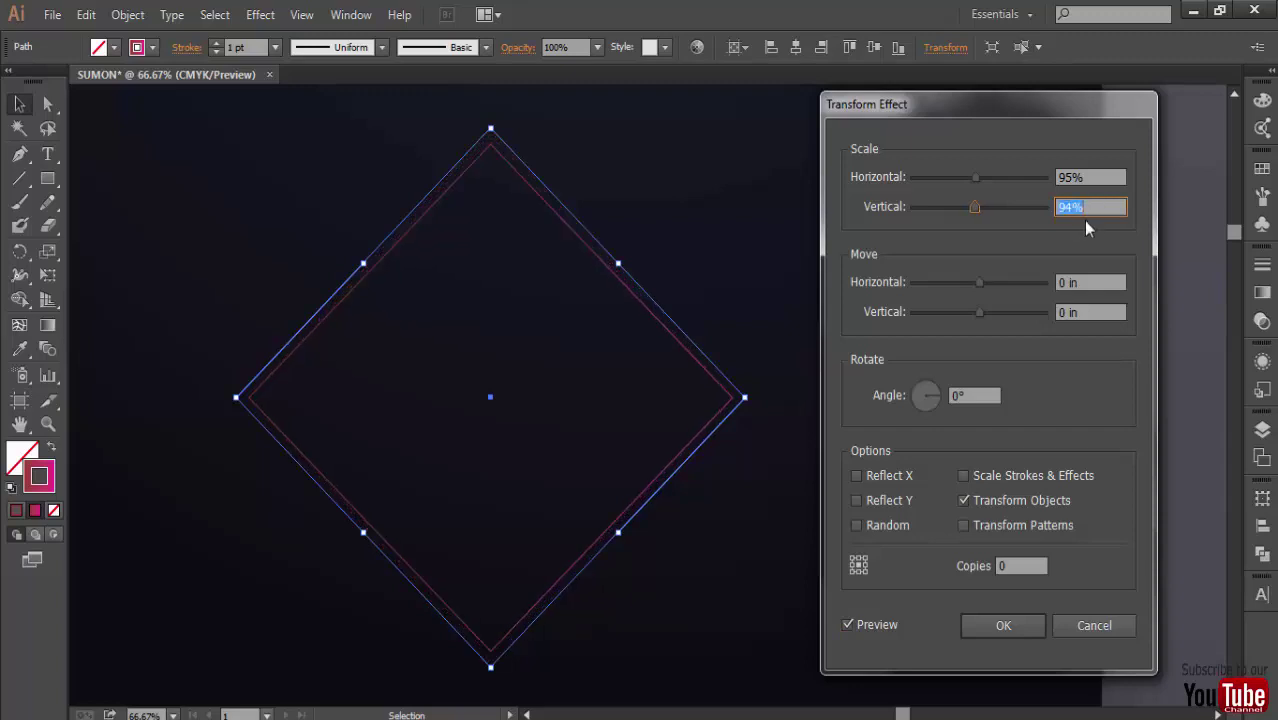
key("Up")
left_click(1018, 568)
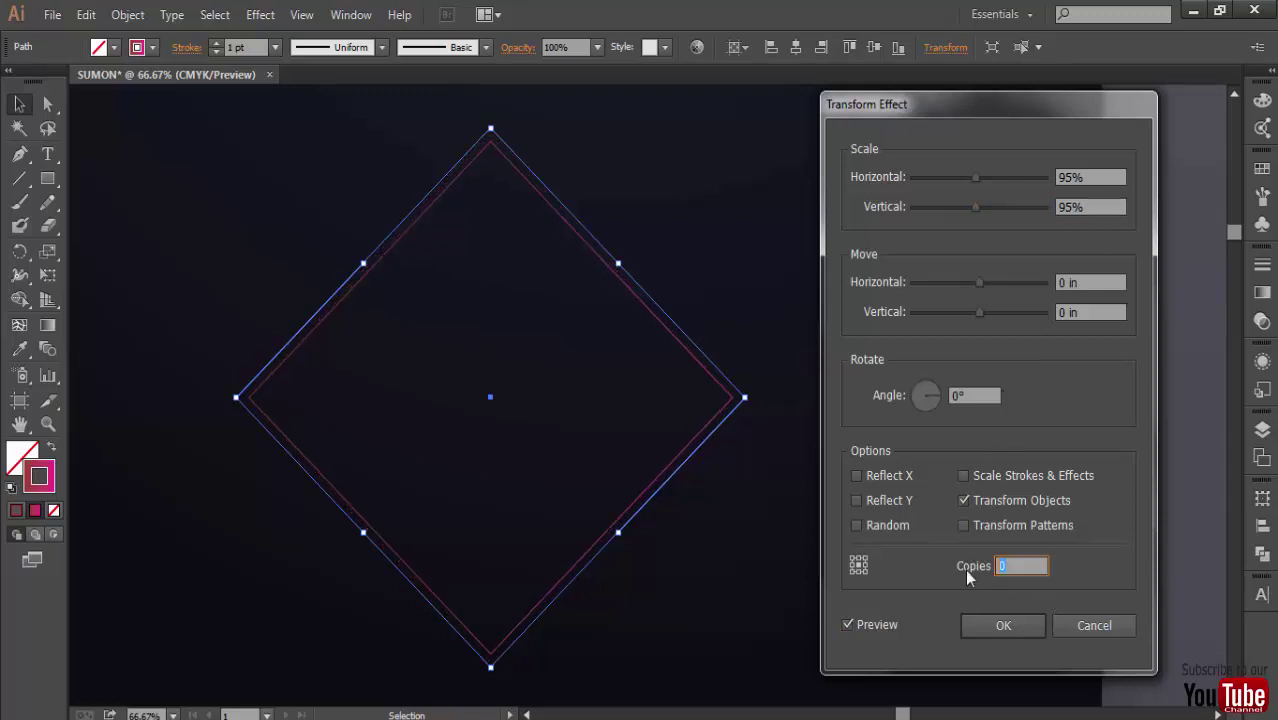
type("60")
- Settle on a 3° rotation and 62 copies, then apply the Transform
left_click(961, 398)
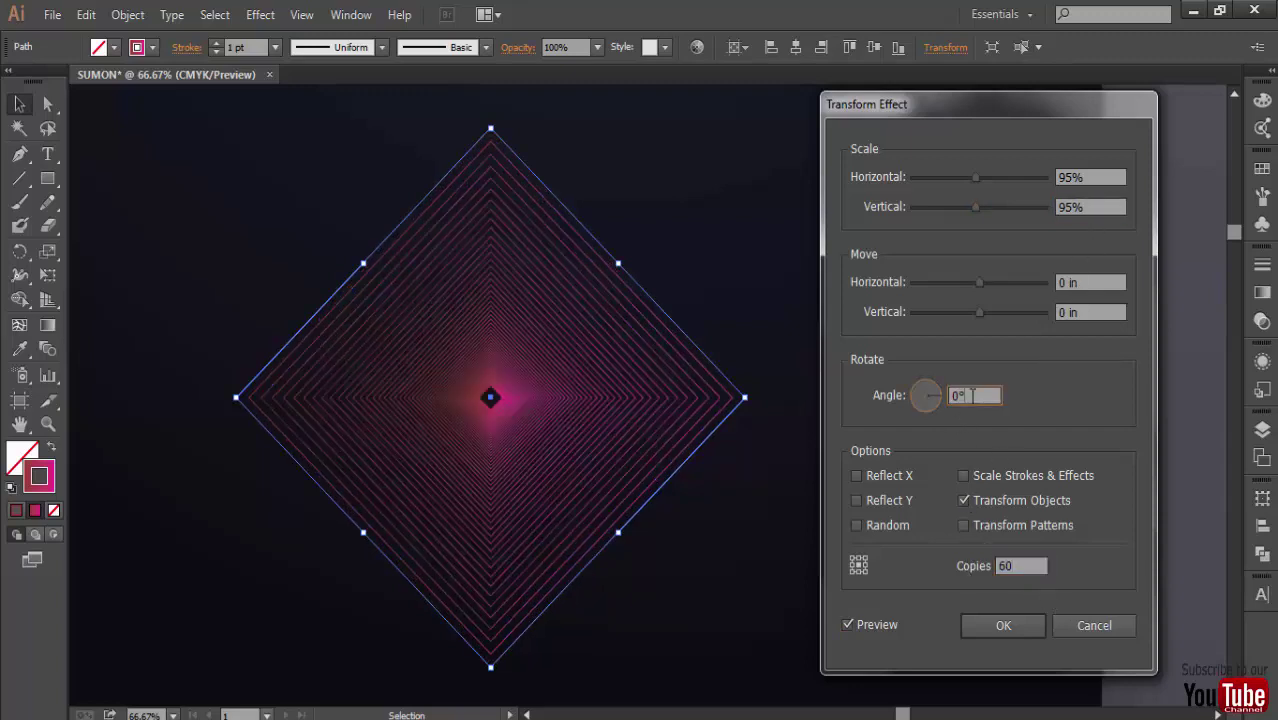
key("Up")
key("Up")
key("Up")
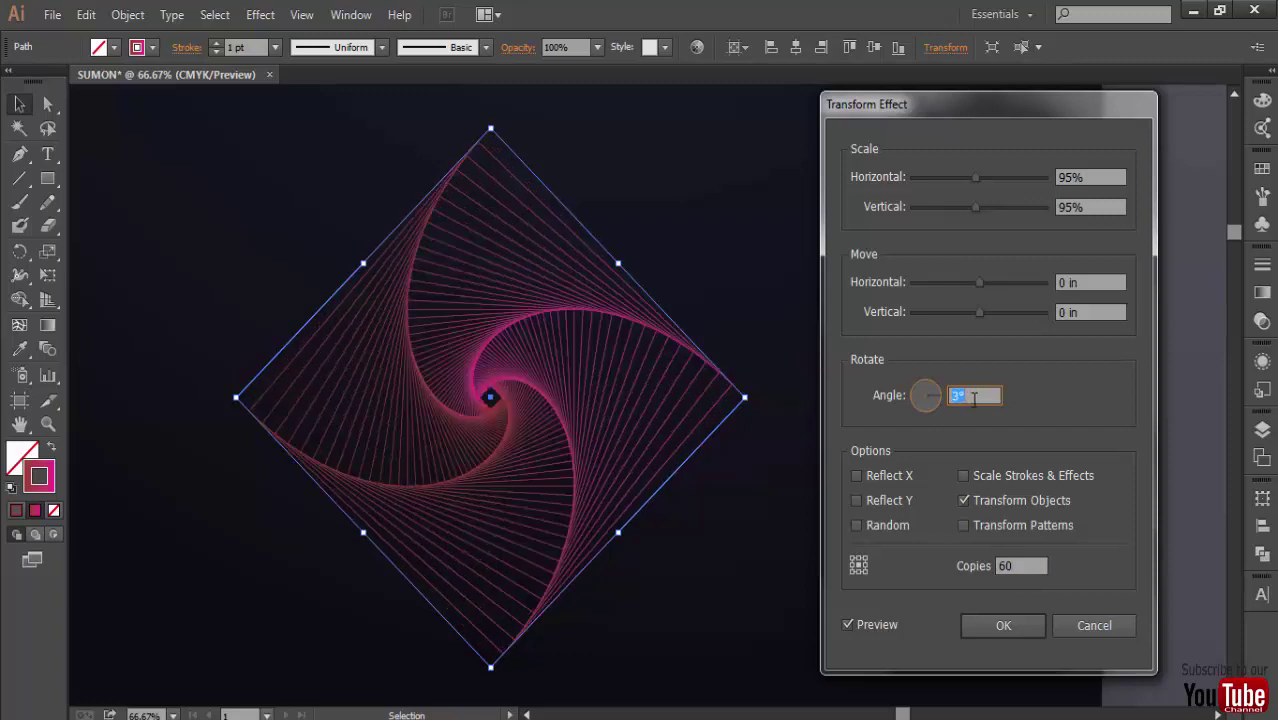
key("Up")
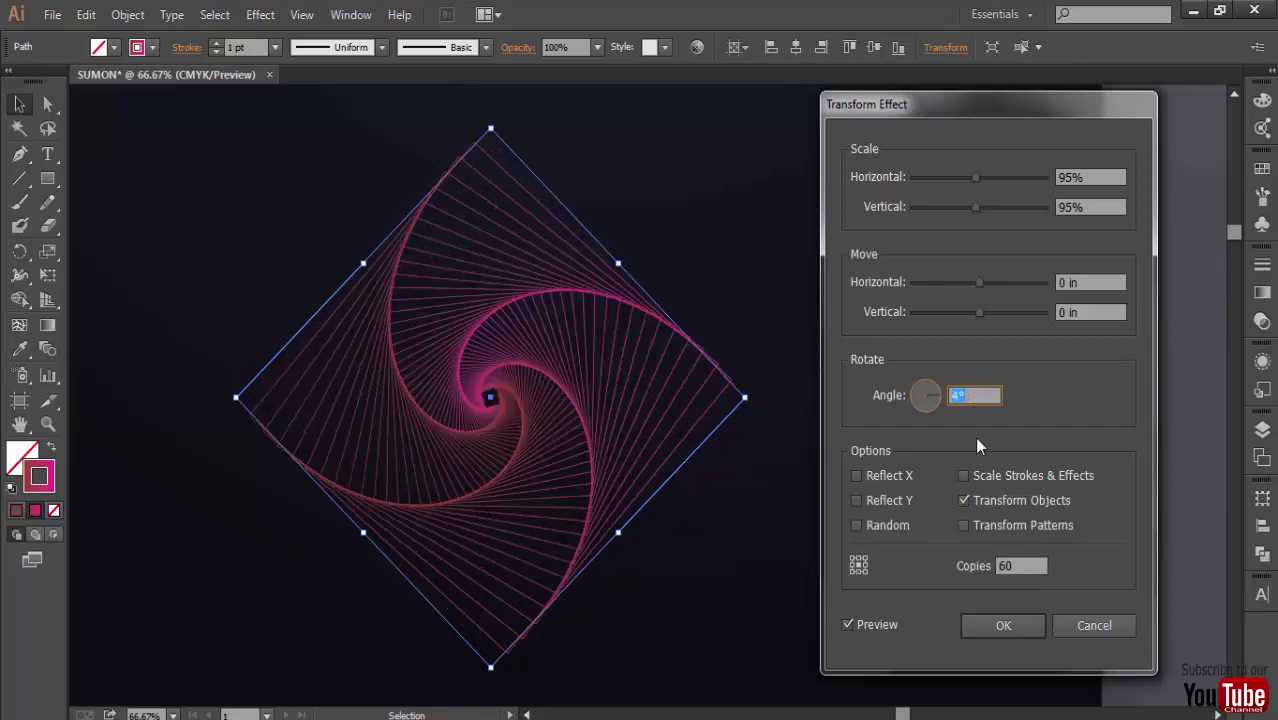
left_click(1022, 566)
key("Down")
key("Down")
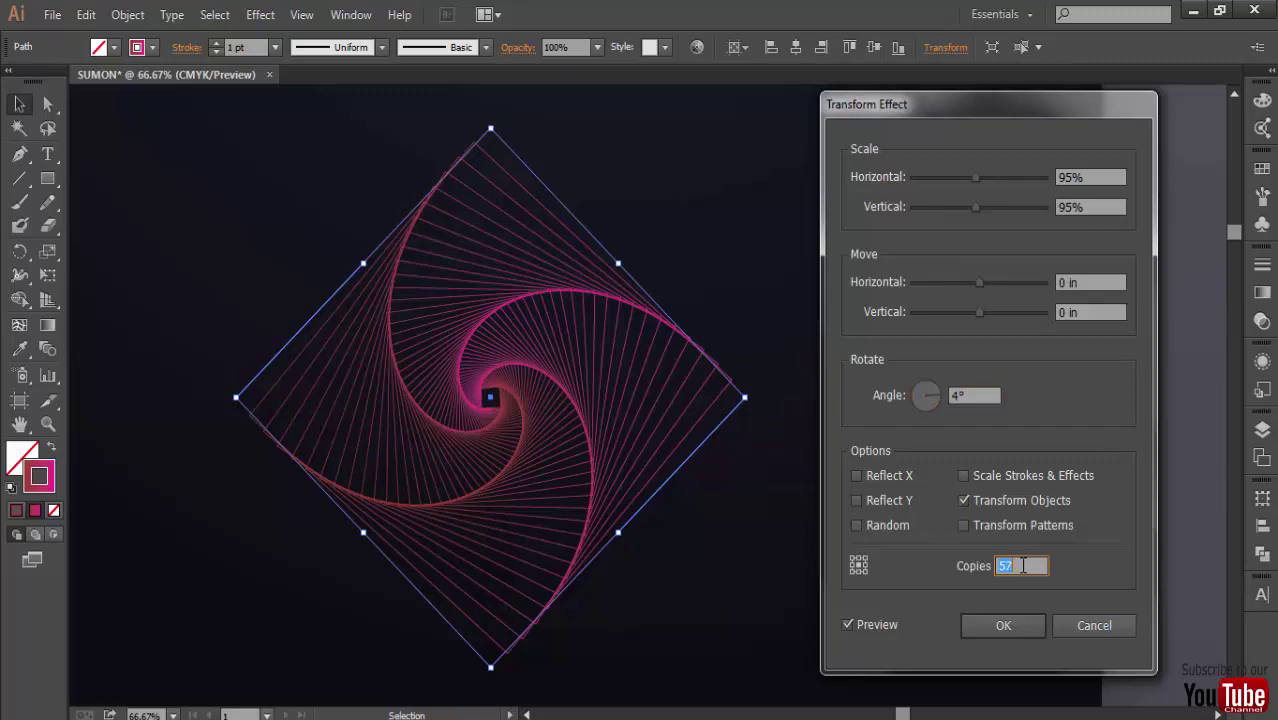
left_click(1022, 566)
key("Down")
key("Down")
key("Up")
key("Up")
key("Up")
key("Up")
key("Up")
key("Up")
left_click(975, 396)
key("Down")
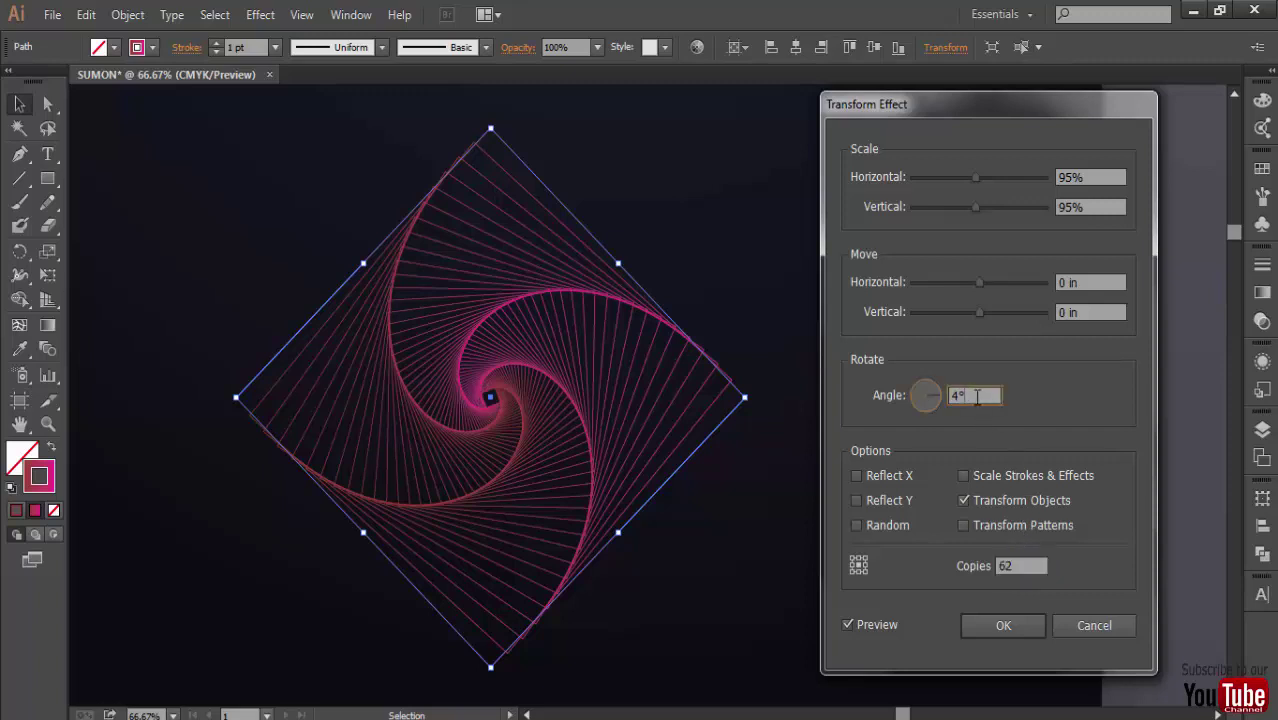
left_click(998, 624)
- Select the whole diamond spiral and apply Round Corners with a 1.875 in radius
left_click(296, 208)
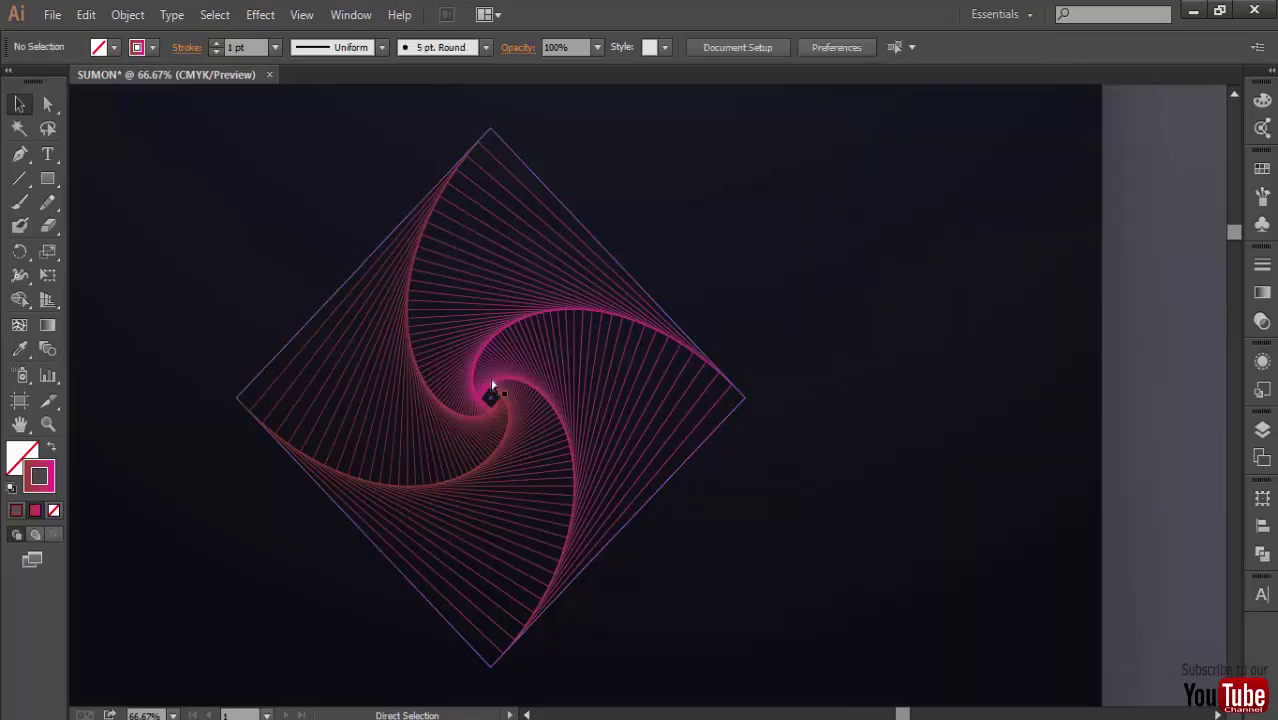
key("ctrl+1")
key("ctrl+0")
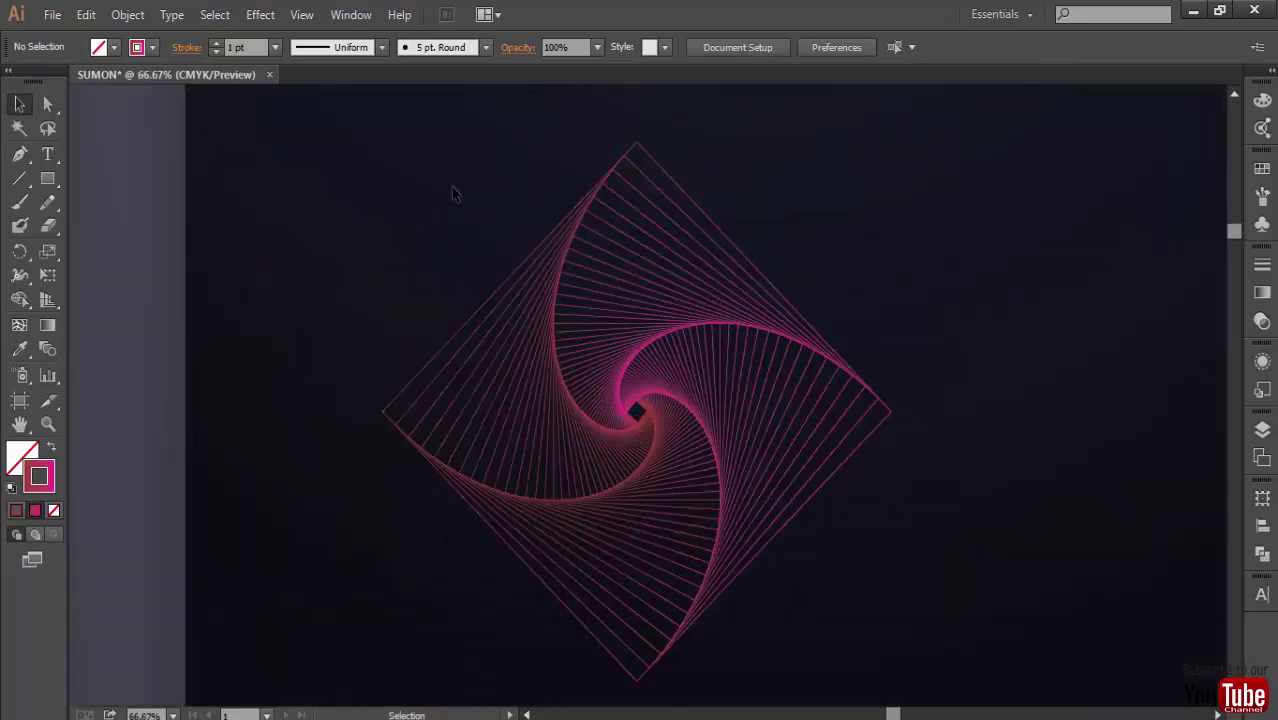
left_click_drag(451, 194, 590, 240)
left_click_drag(984, 282, 1028, 334)
left_click_drag(322, 198, 1026, 556)
left_click(260, 14)
mouse_move(284, 239)
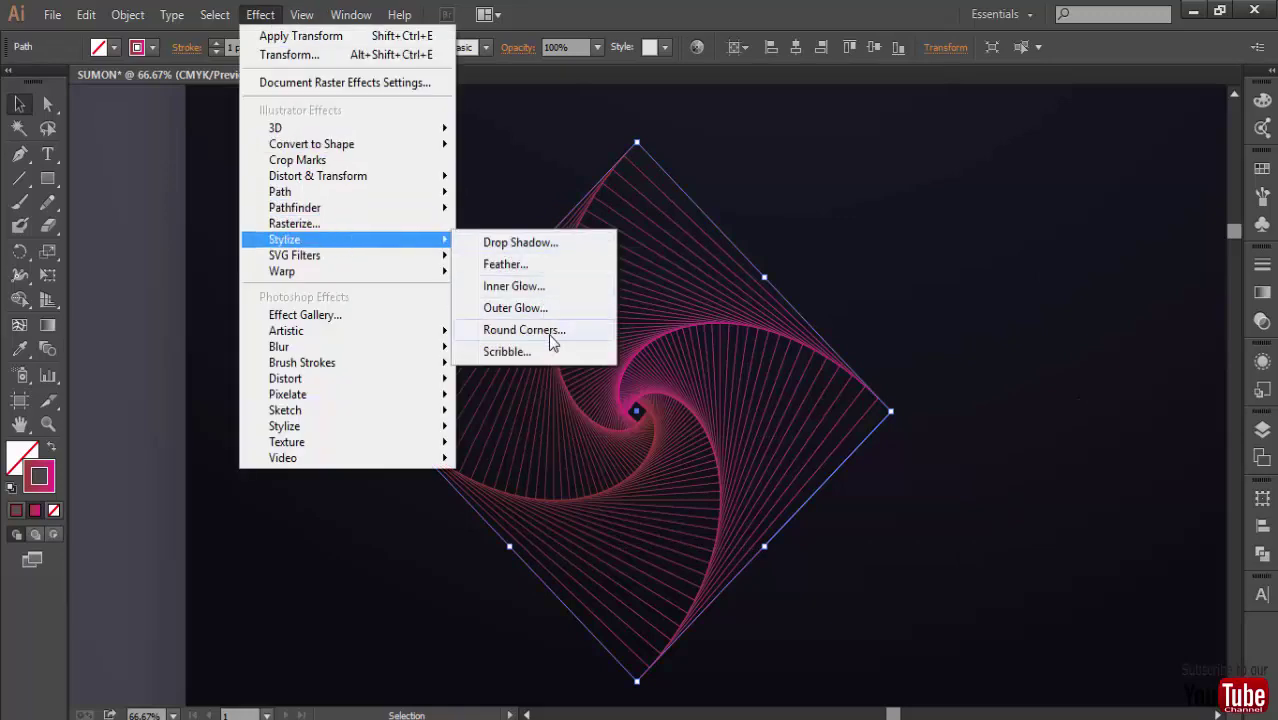
left_click(540, 330)
left_click(783, 367)
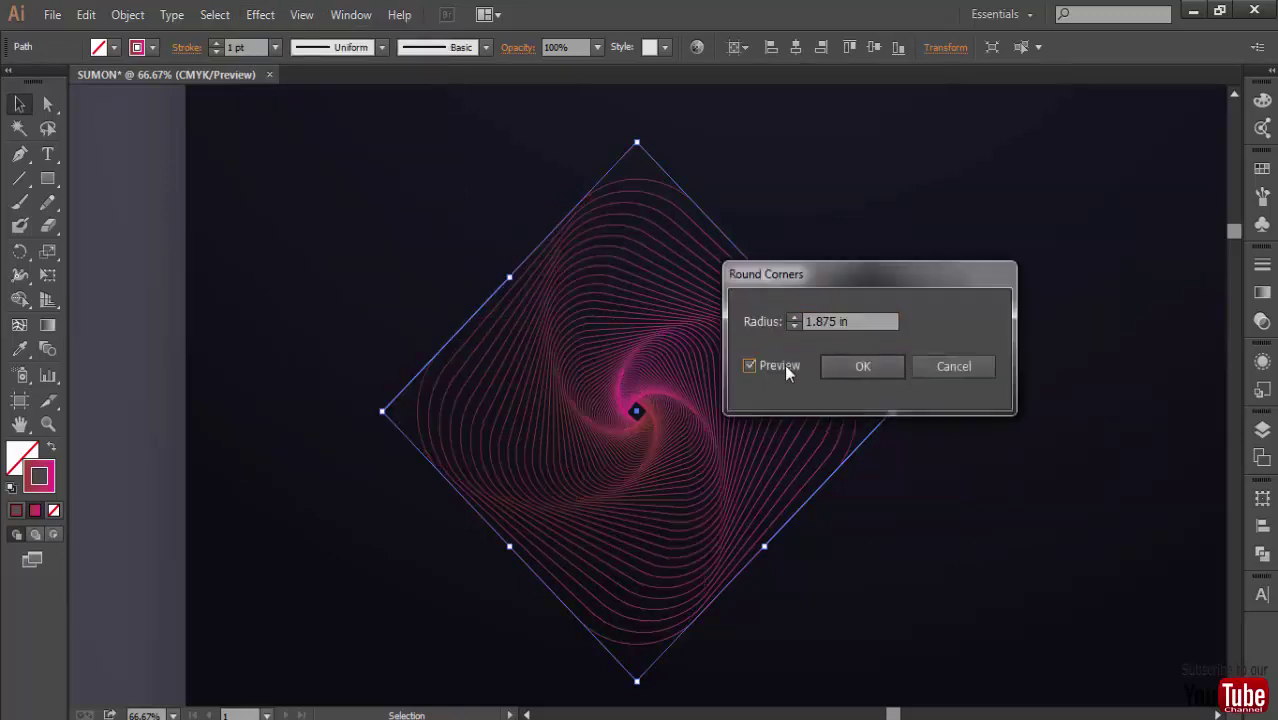
left_click(881, 366)
- Inspect the rounded spiral at 100% zoom, then zoom out to 66.67% and reselect it
left_click(1012, 473)
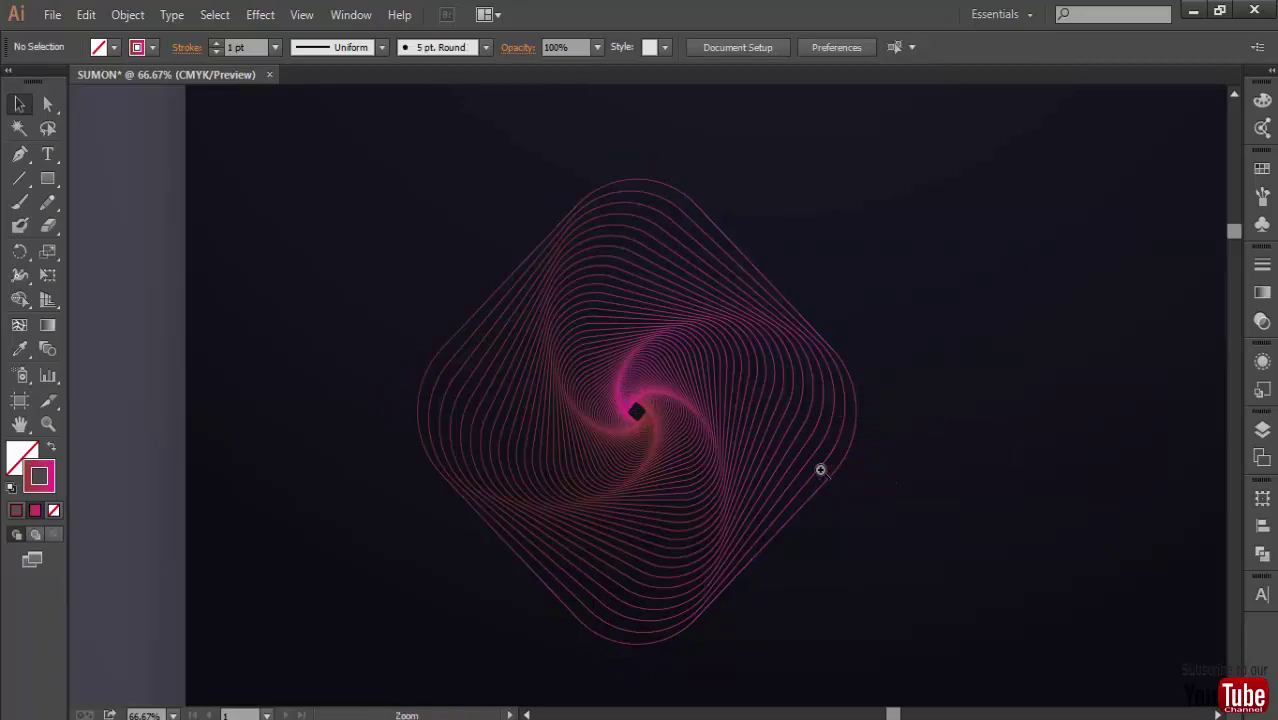
key("ctrl+1")
left_click_drag(742, 437, 961, 500)
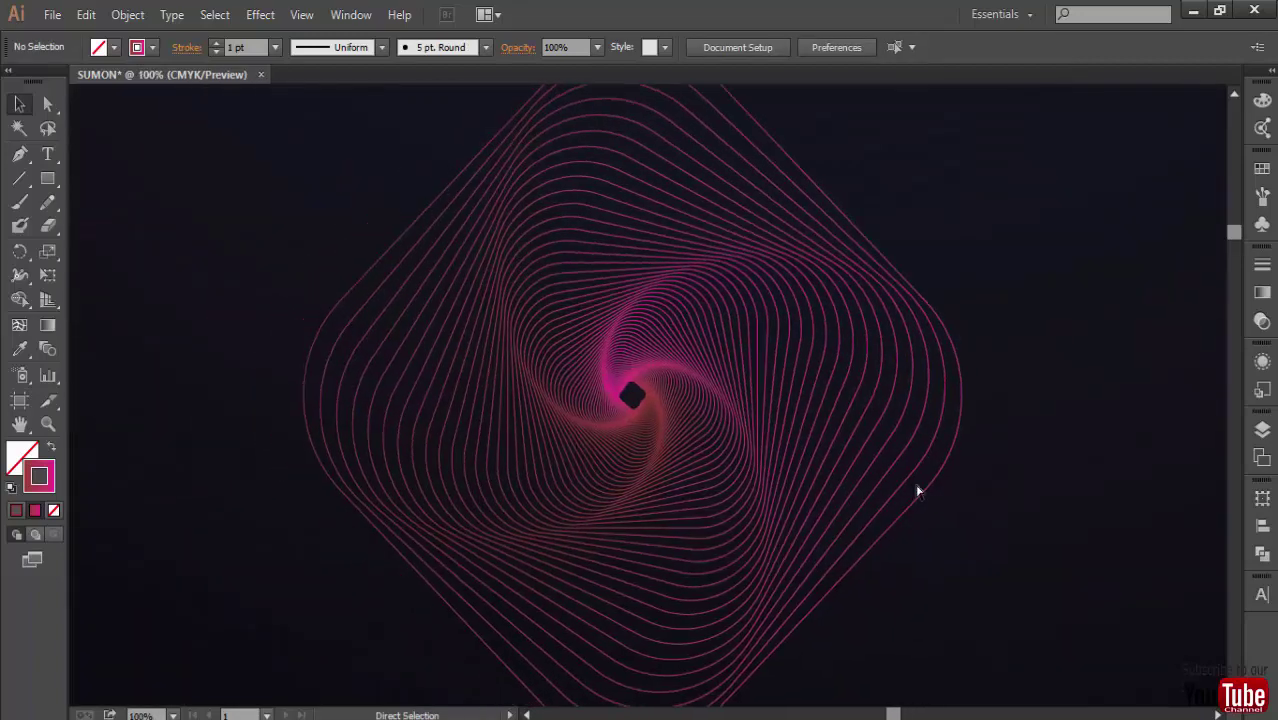
key("ctrl+minus")
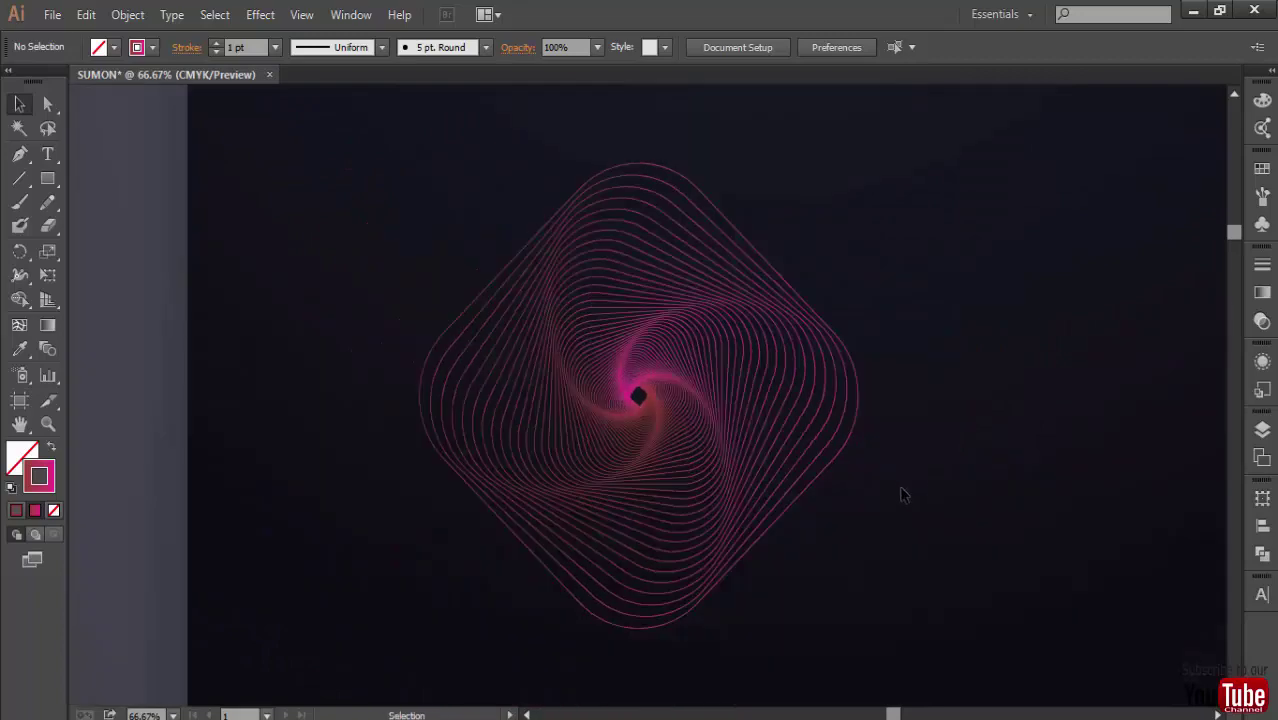
left_click(754, 505)
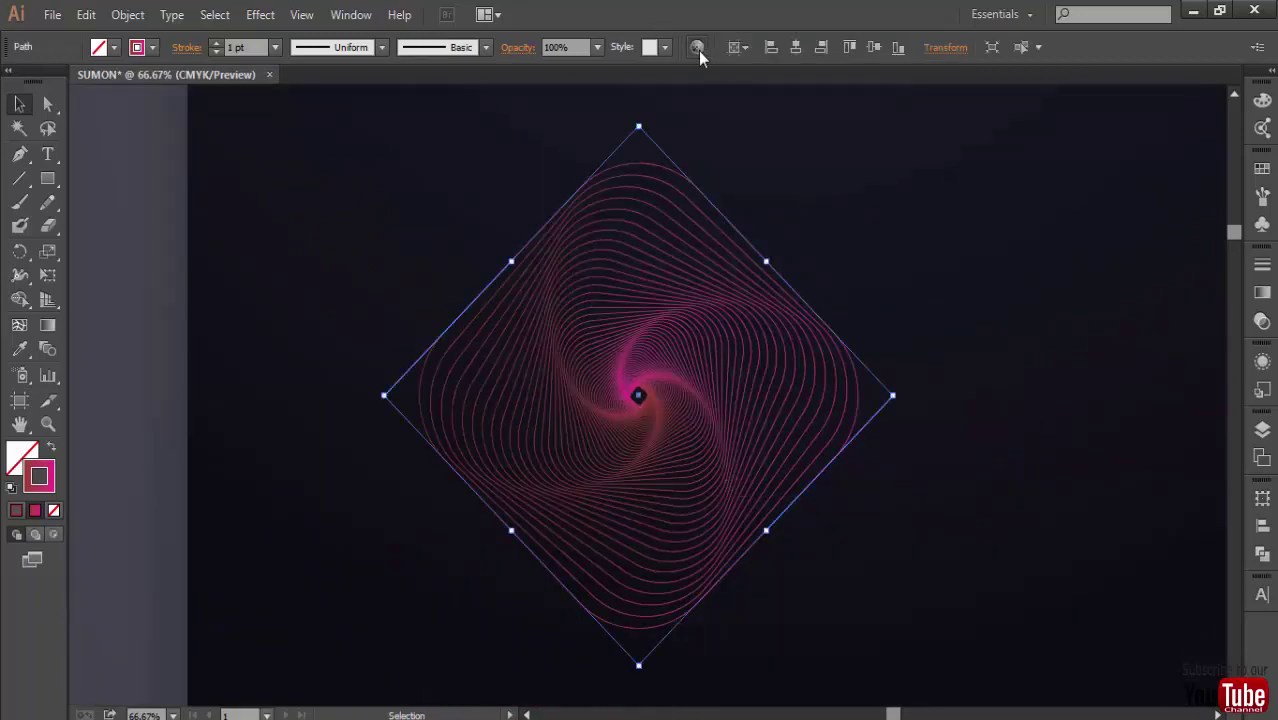
- Recolor the rounded diamond spiral's lines to magenta at hue 323°, saturation 84%, brightness 83%
left_click(698, 48)
mouse_move(929, 595)
left_mouse_down()
mouse_move(862, 599)
mouse_move(947, 563)
left_mouse_up()
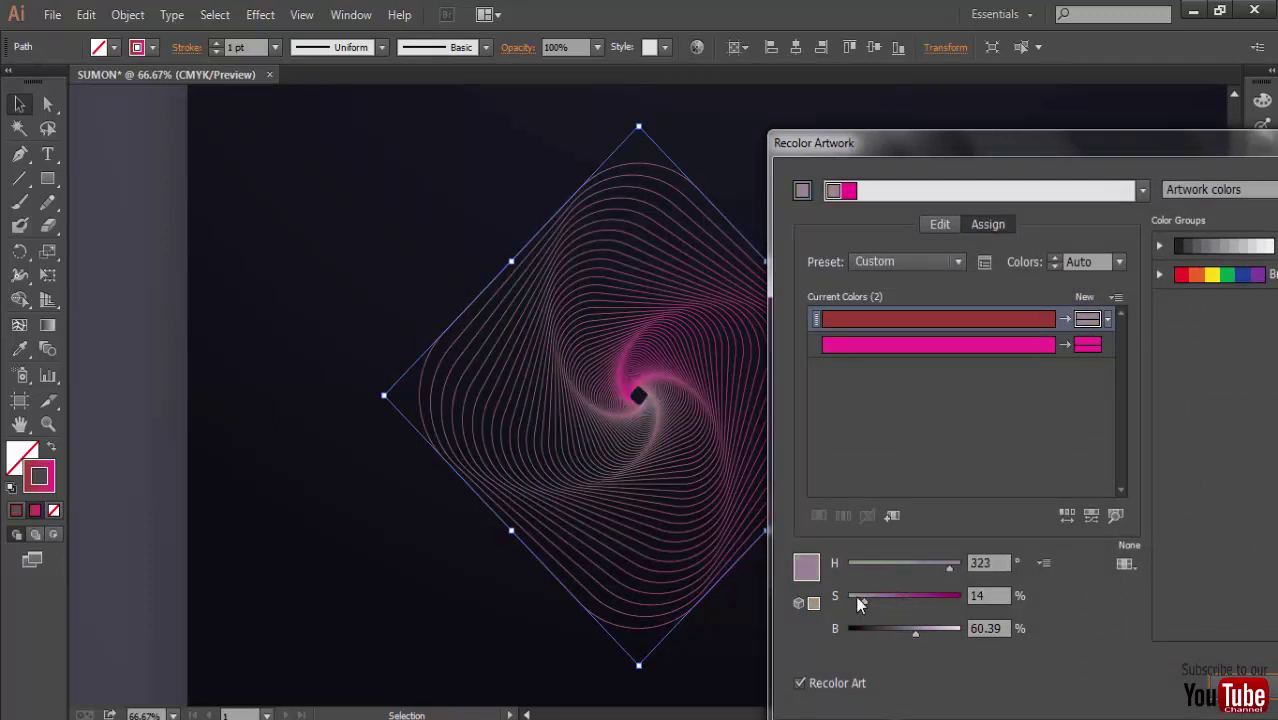
mouse_move(857, 600)
left_mouse_down()
mouse_move(973, 605)
mouse_move(871, 630)
mouse_move(948, 636)
left_mouse_up()
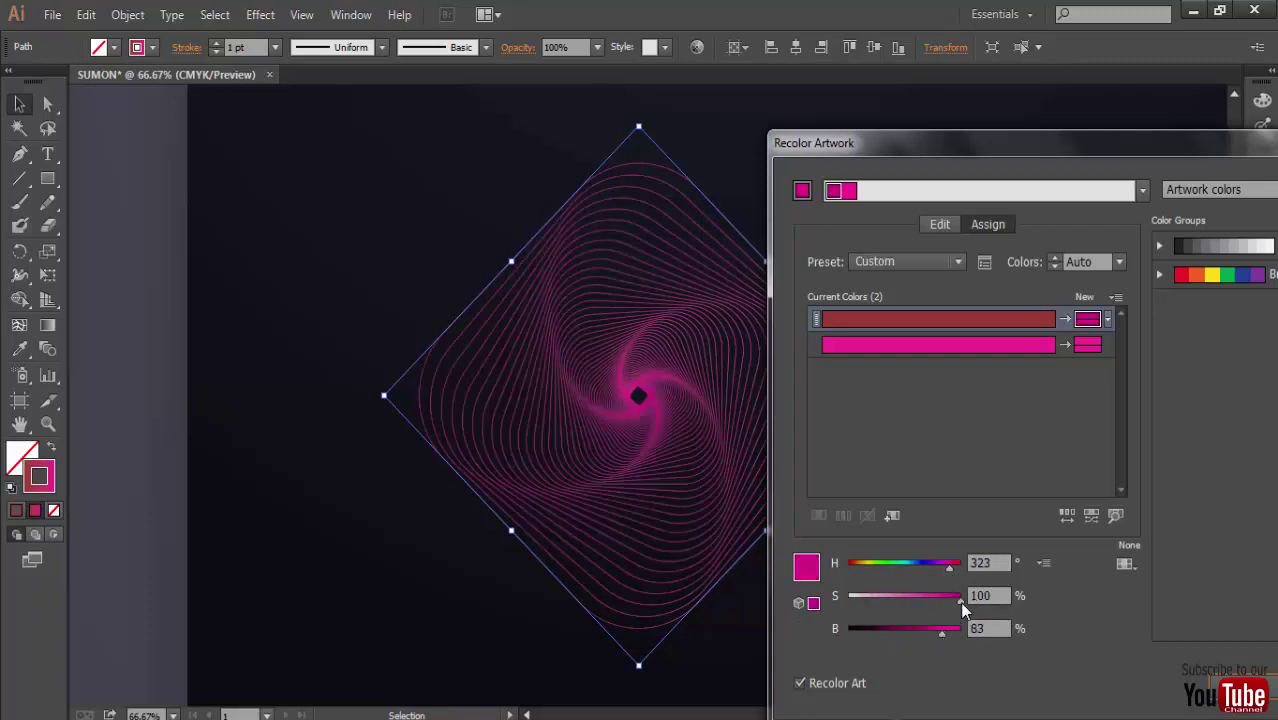
left_click_drag(963, 600, 945, 604)
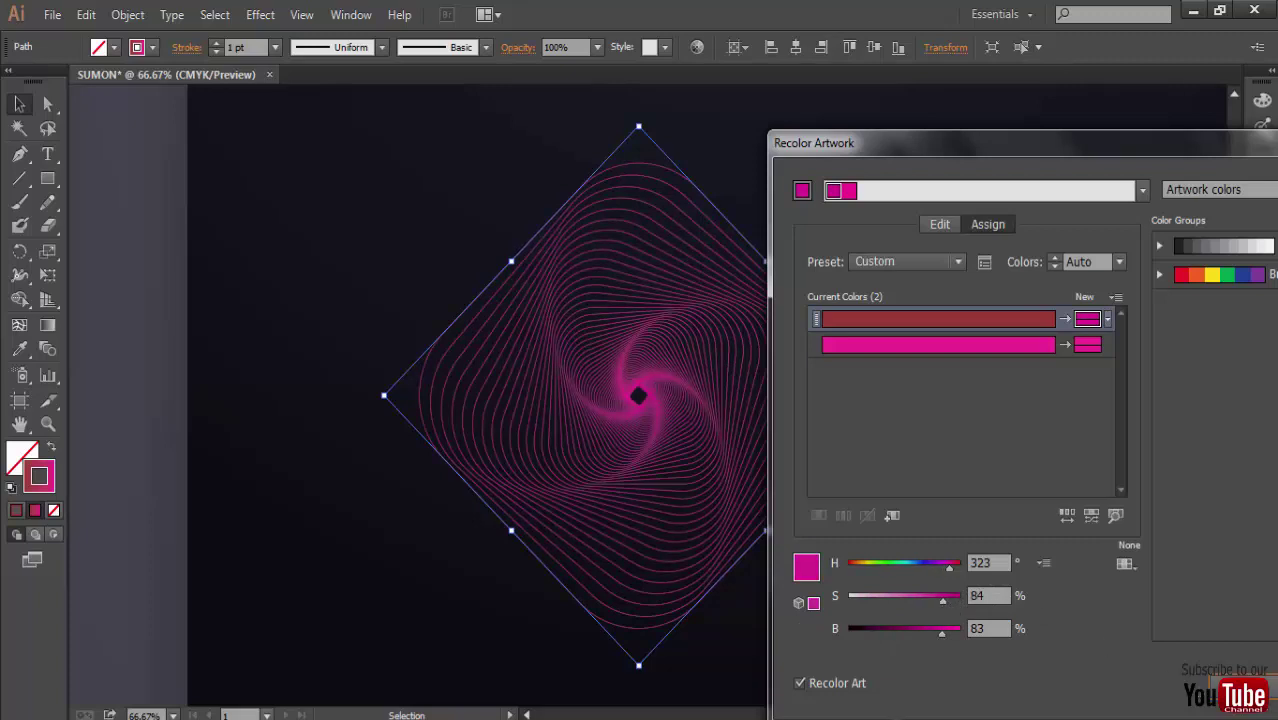
key("Return")
left_click(960, 568)
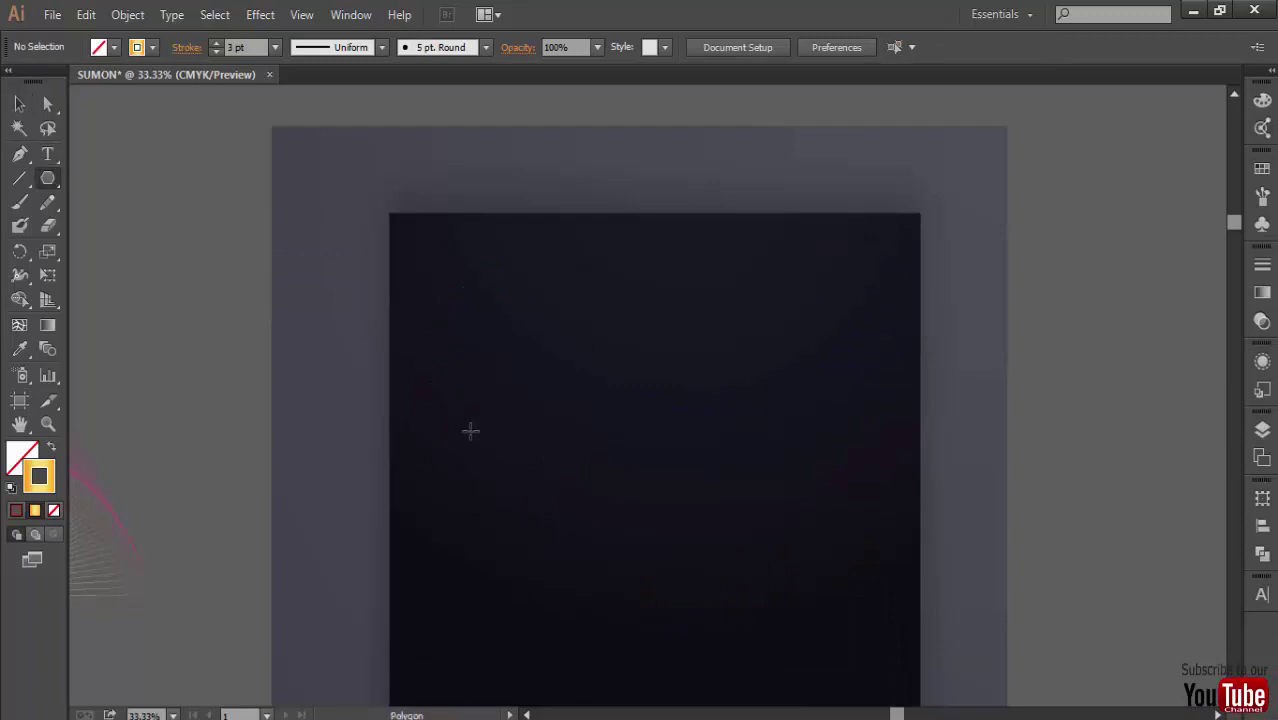
- Draw a hexagon on the upper-left of the artboard and rotate it 90° to stand point-up
left_click_drag(557, 366, 680, 430)
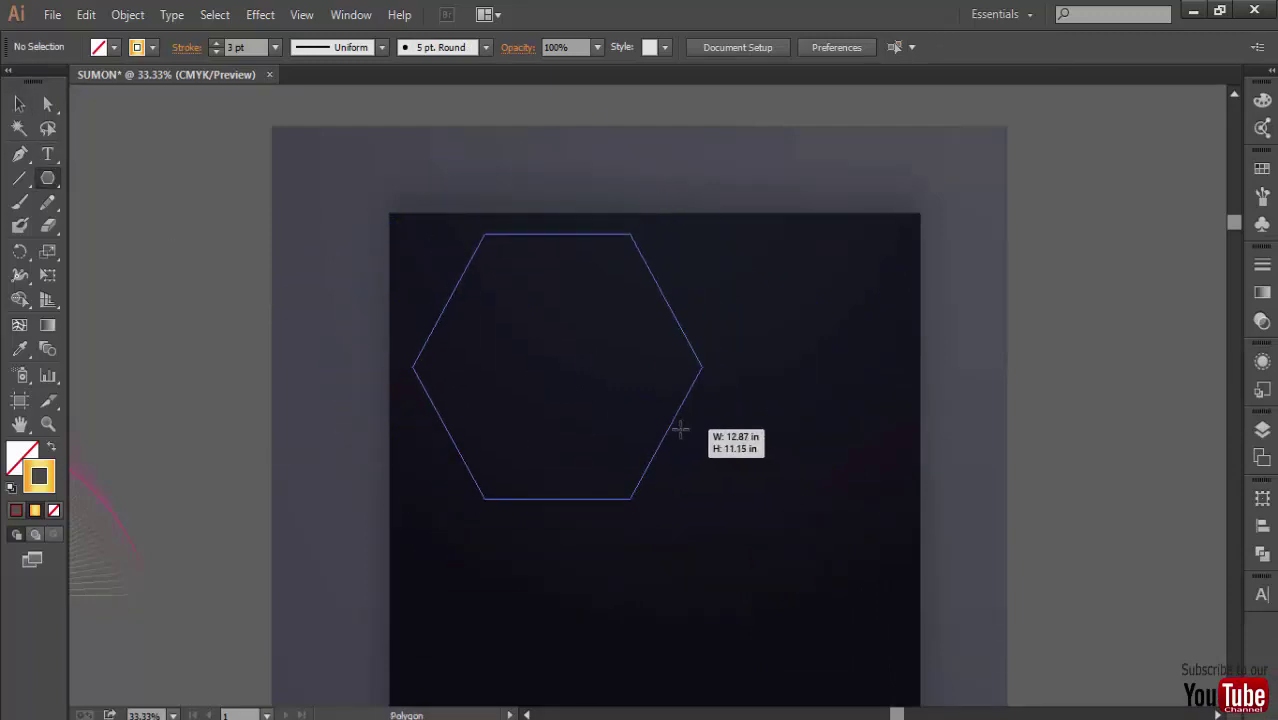
key("v")
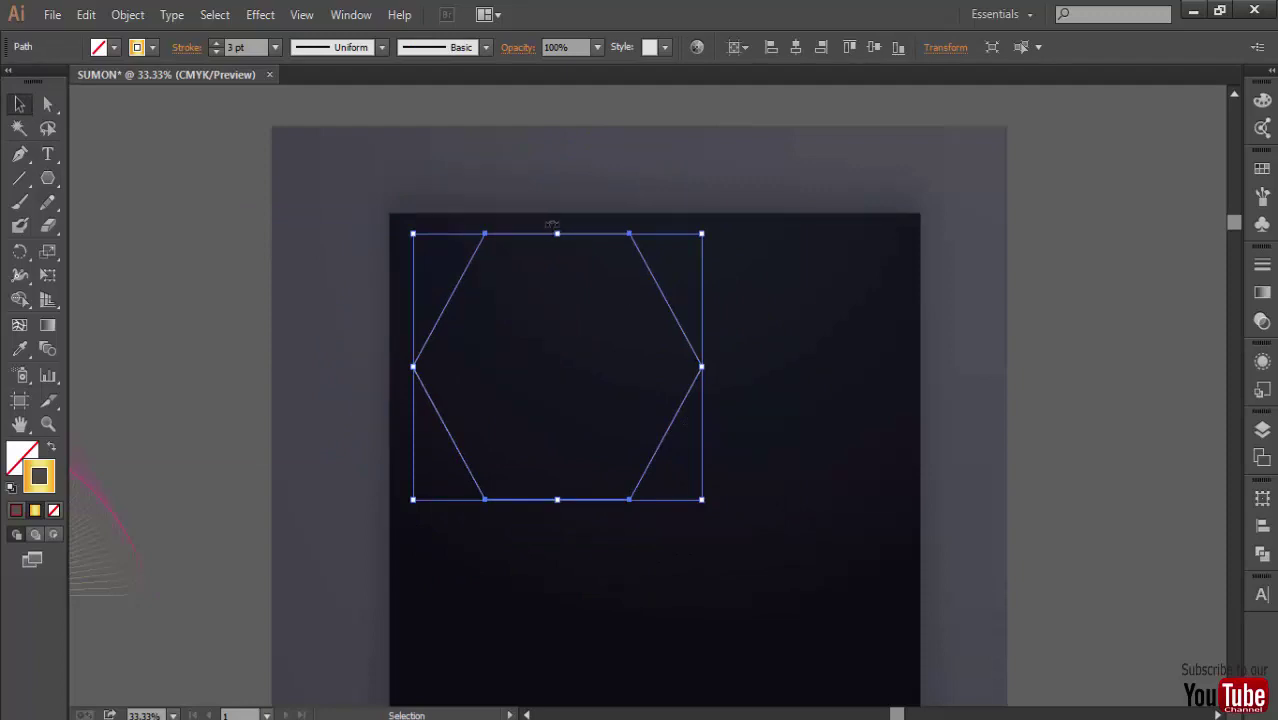
left_click_drag(552, 225, 724, 368)
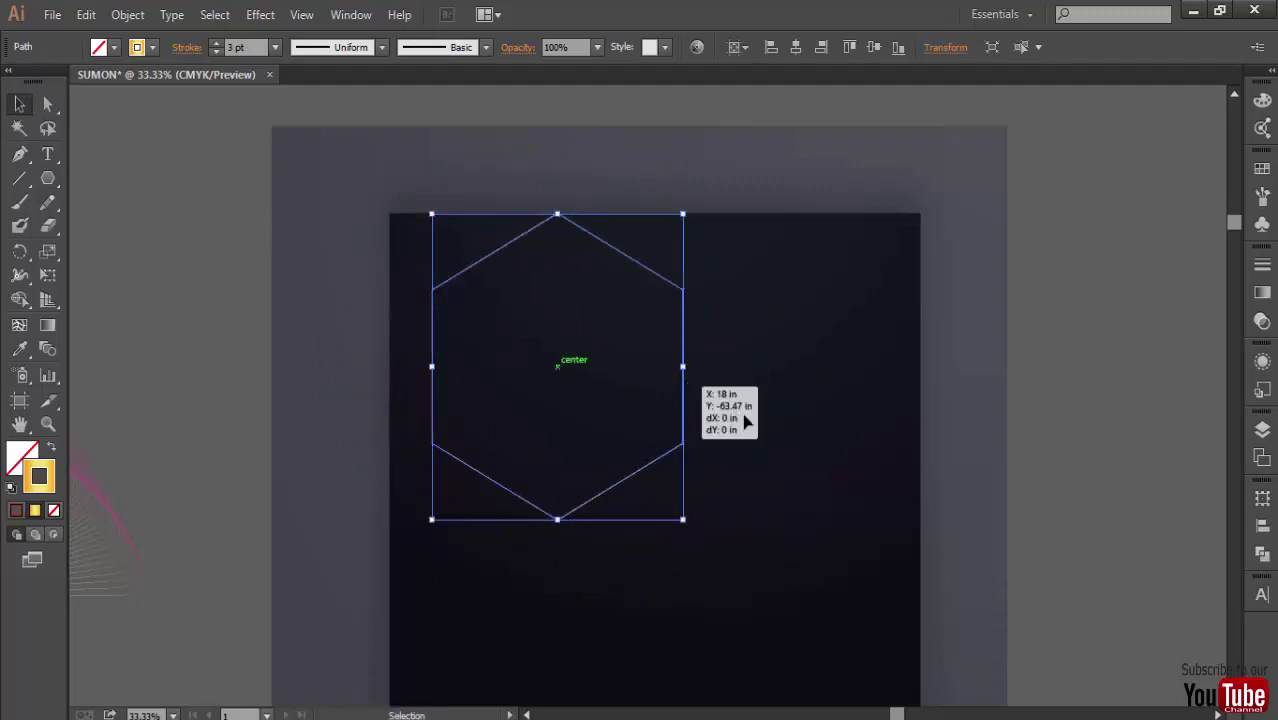
left_click_drag(745, 423, 827, 476)
key("ctrl+plus")
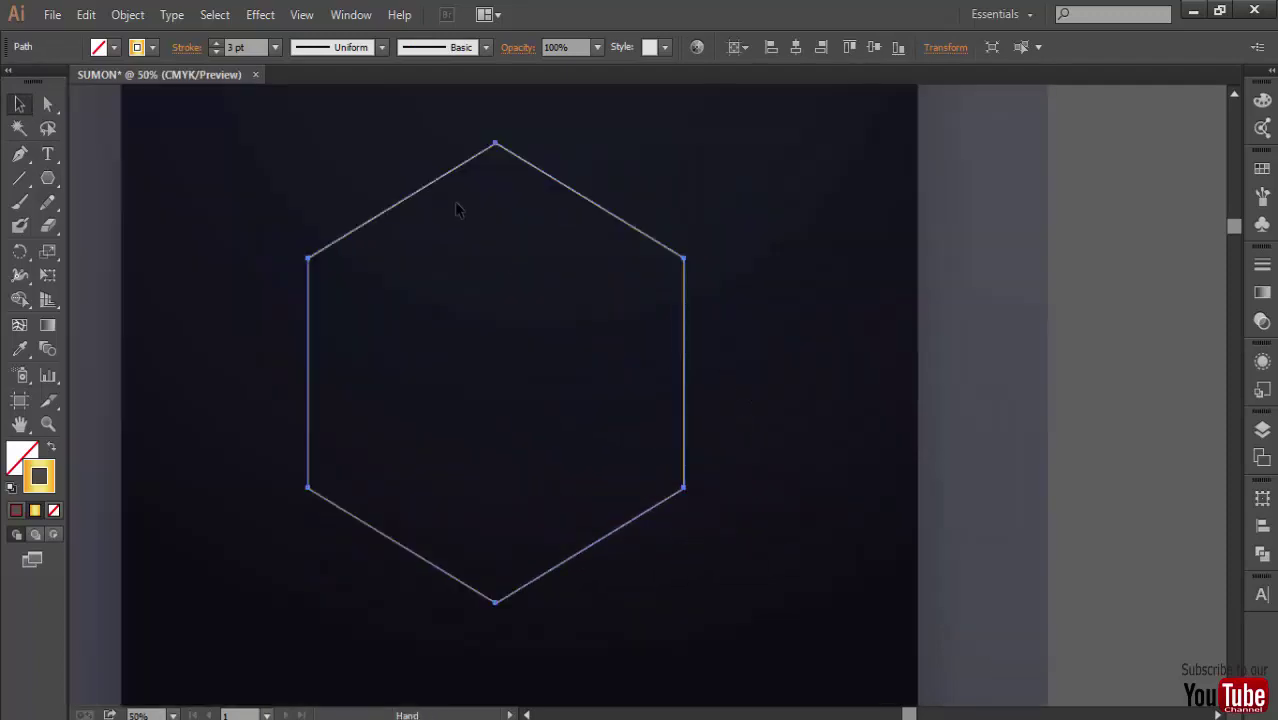
- Keep the hexagon's stroke weight at 3 pt and reselect the hexagon
left_click(312, 126)
left_click_drag(509, 280, 292, 85)
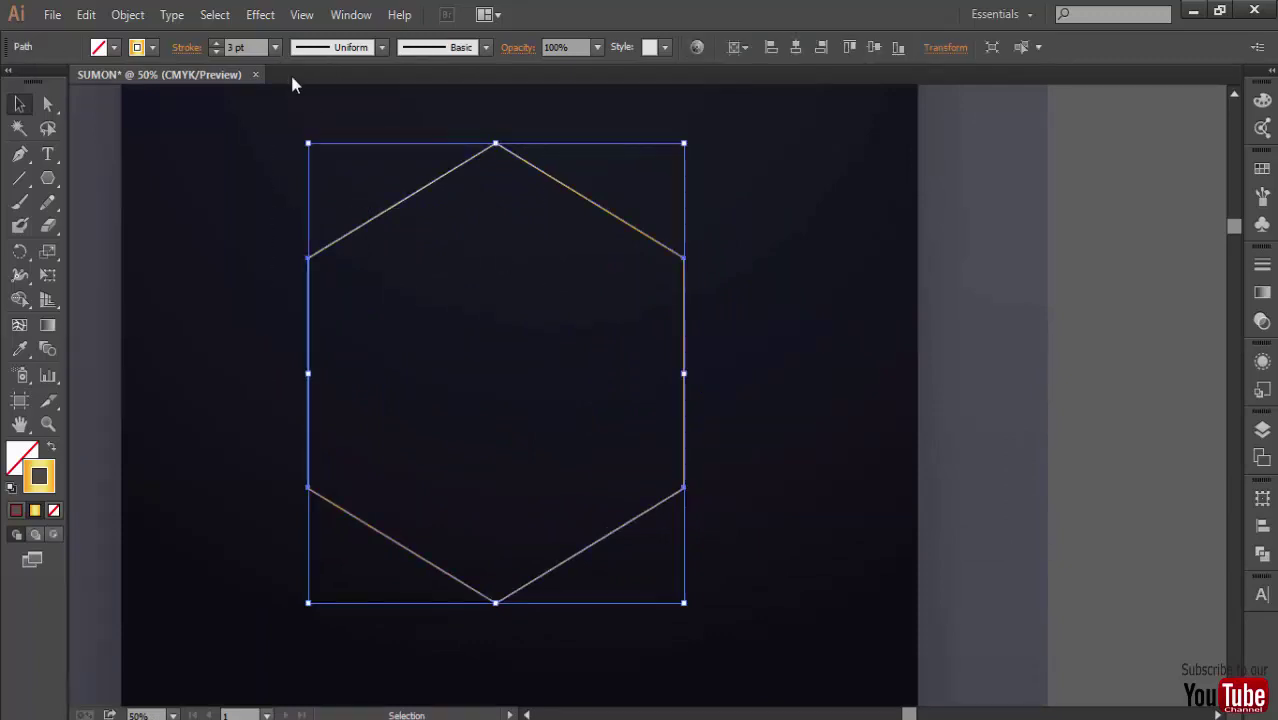
left_click(275, 47)
left_click(299, 183)
left_click(499, 205)
left_click_drag(262, 148, 693, 348)
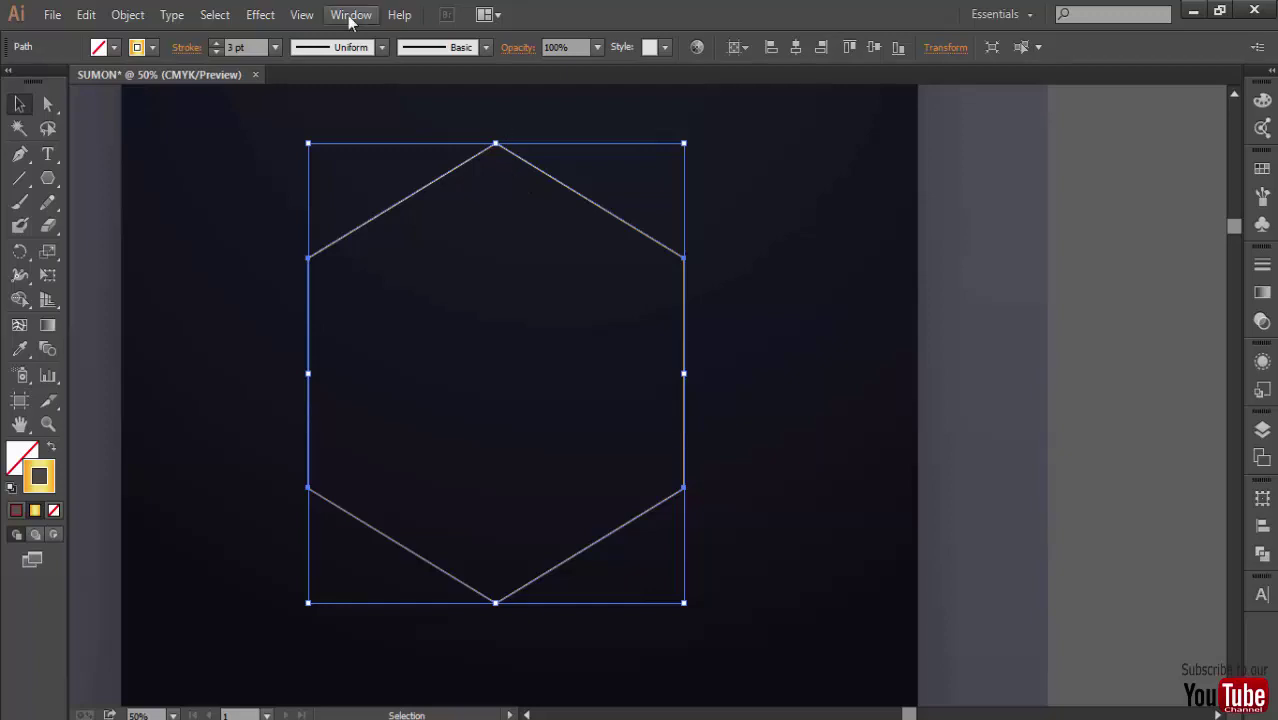
- Apply a Transform effect to the hexagon with 95% scale, 4° rotation and 70 copies, previewed
left_click(260, 14)
mouse_move(301, 14)
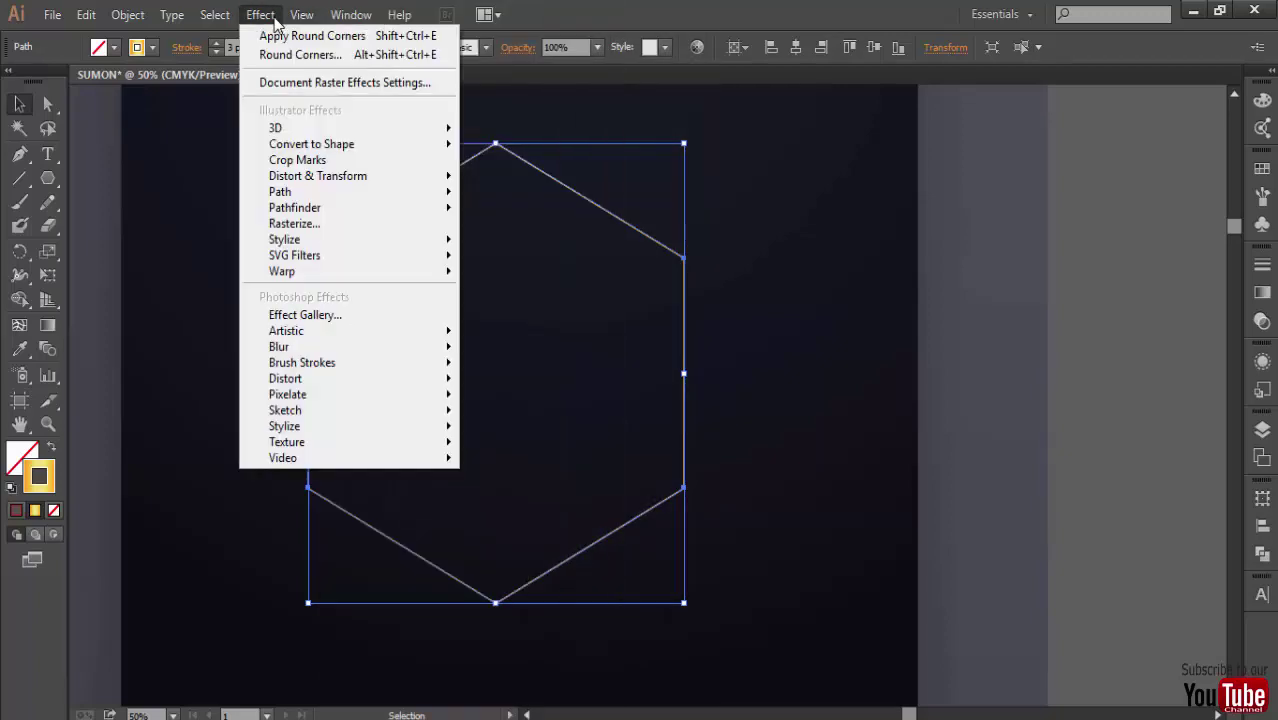
mouse_move(318, 176)
left_click(553, 255)
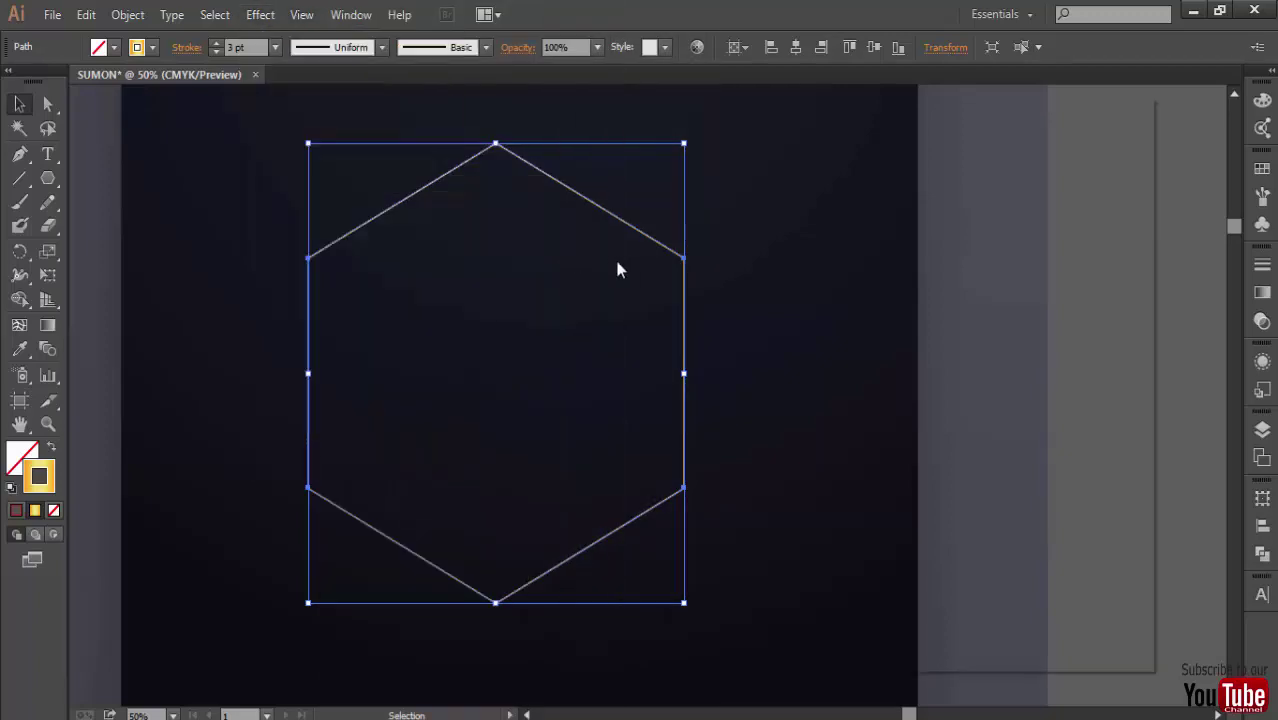
type("95")
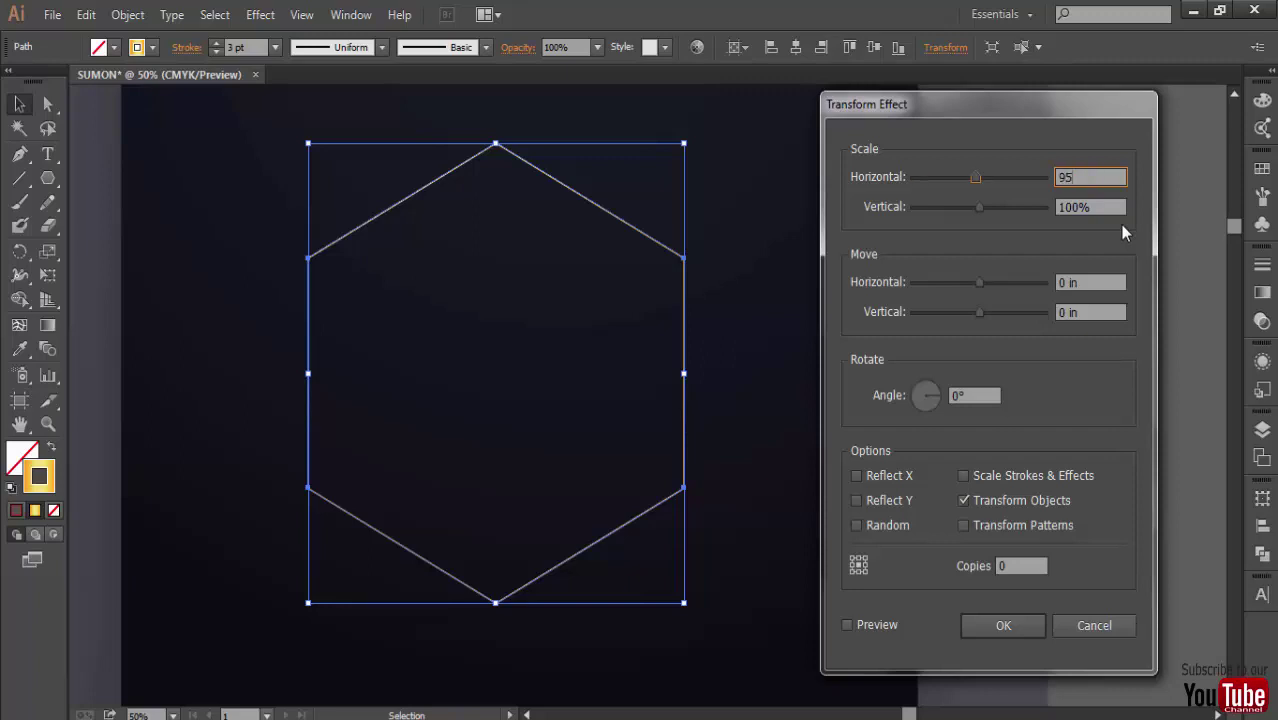
key("Tab")
type("95")
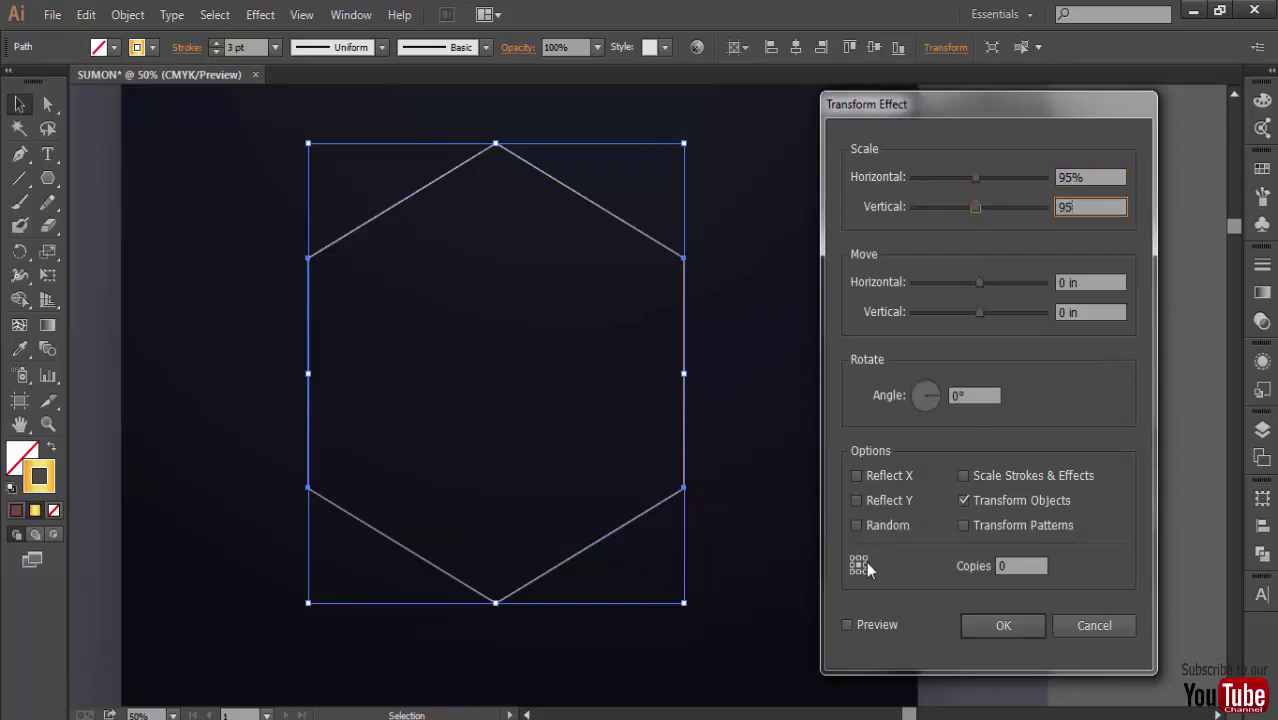
left_click(848, 624)
left_click(975, 396)
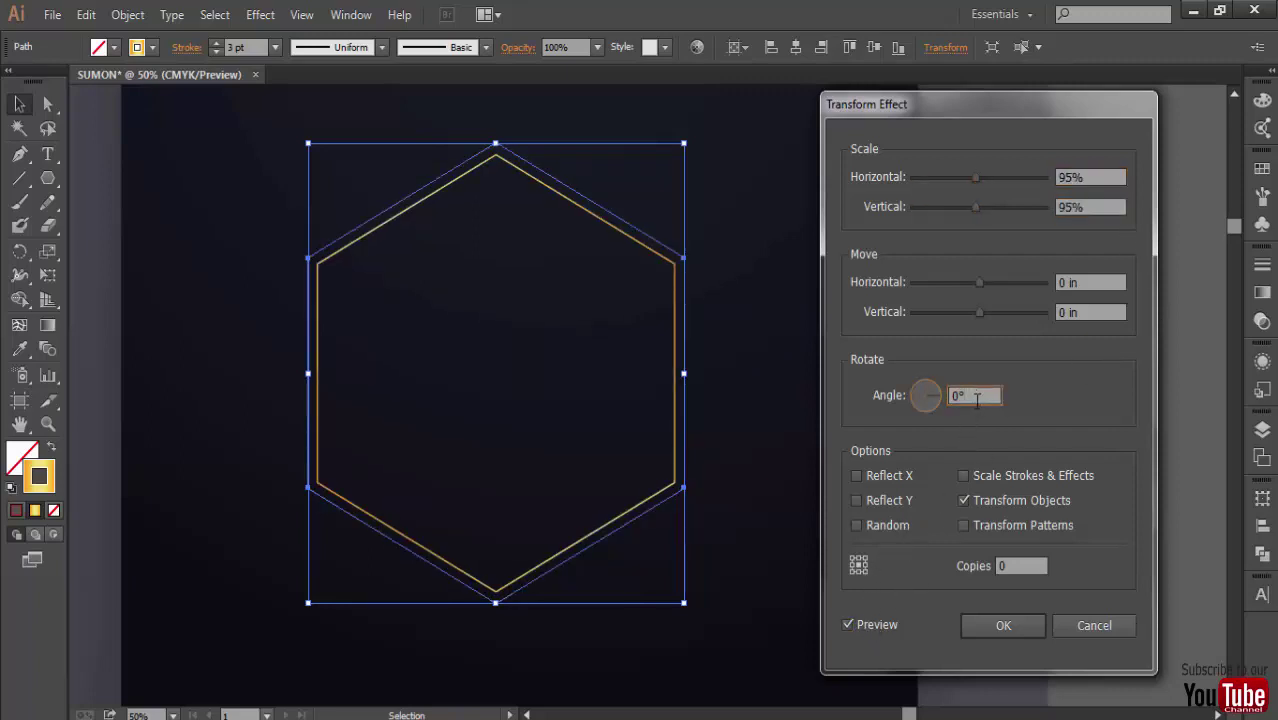
key("Up")
key("Up")
key("Up")
left_click(1022, 567)
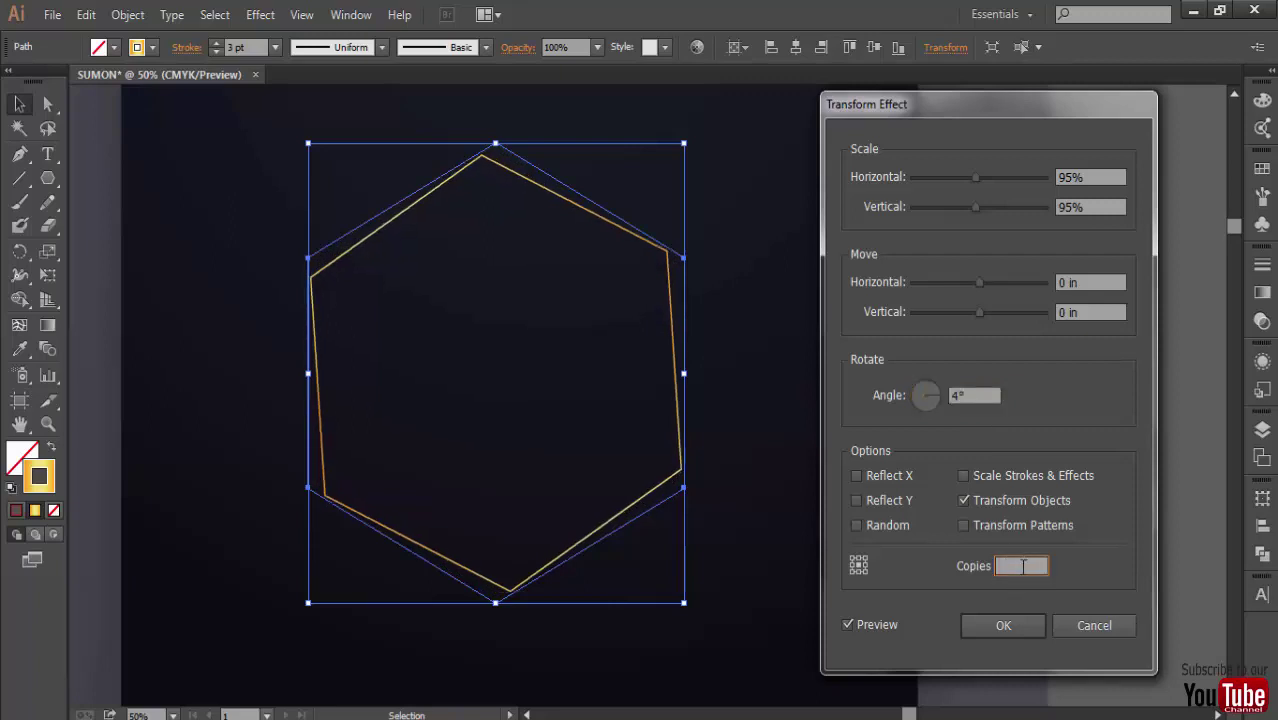
type("70")
left_click(967, 395)
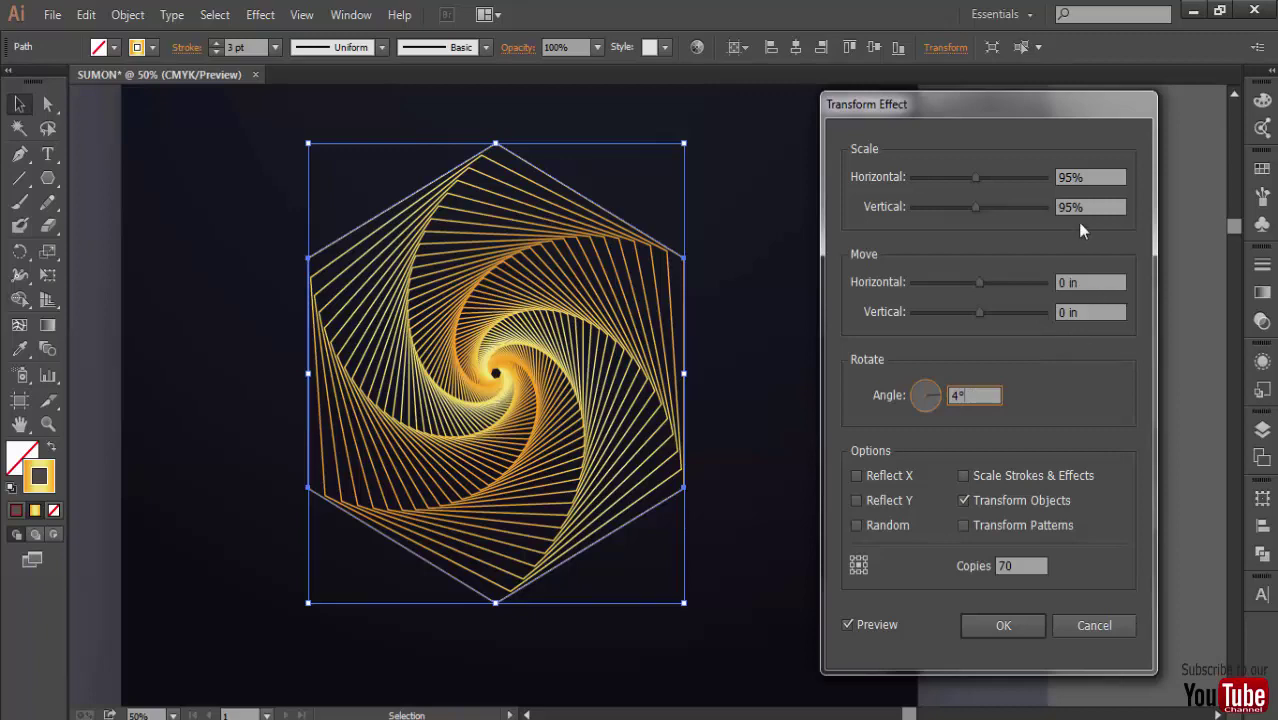
- Fine-tune the Transform to 95% horizontal, 96% vertical scale and 96 copies, then apply it
left_click(1093, 208)
key("Down")
key("Down")
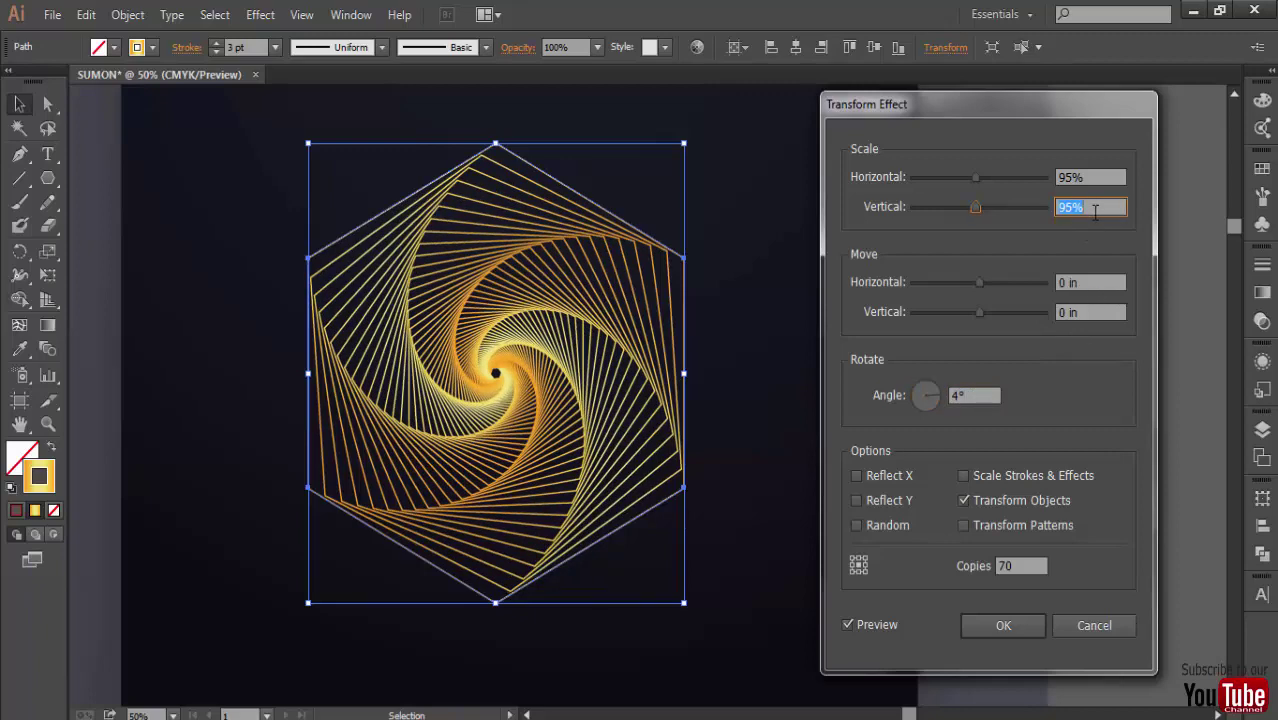
key("Down")
key("Down")
key("Up")
key("Up")
key("Up")
key("Up")
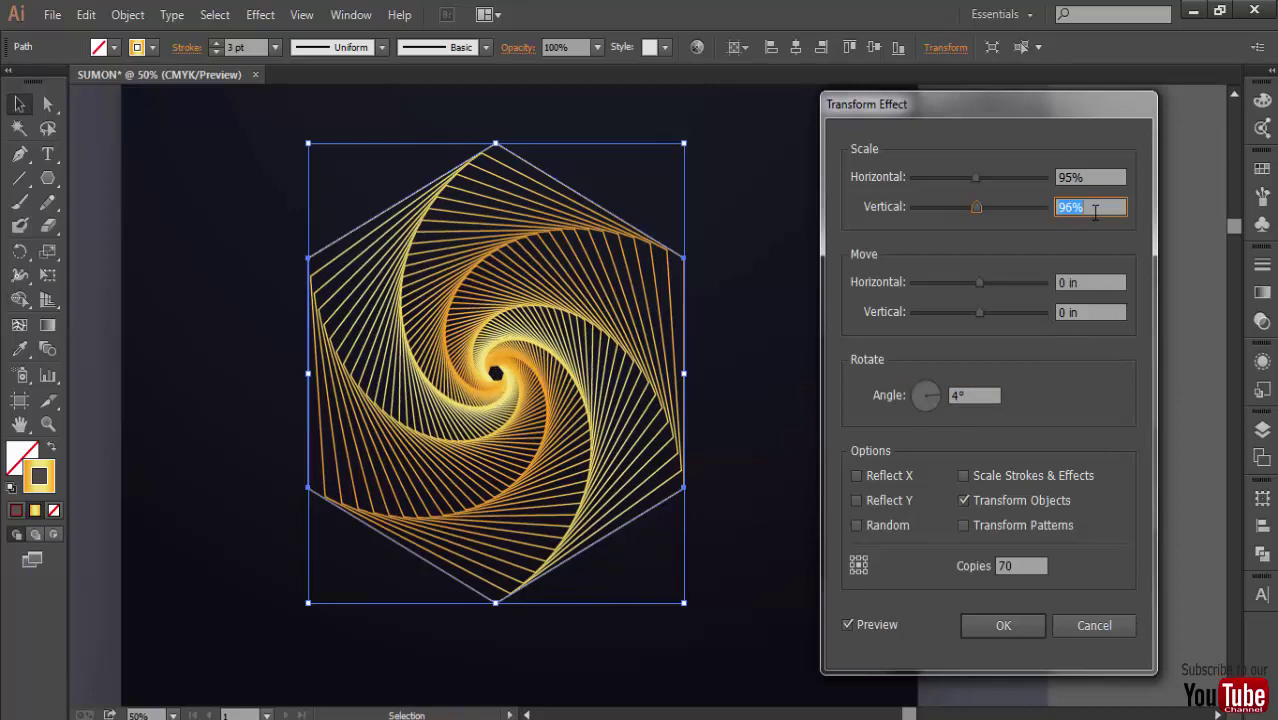
left_click(1103, 177)
key("Up")
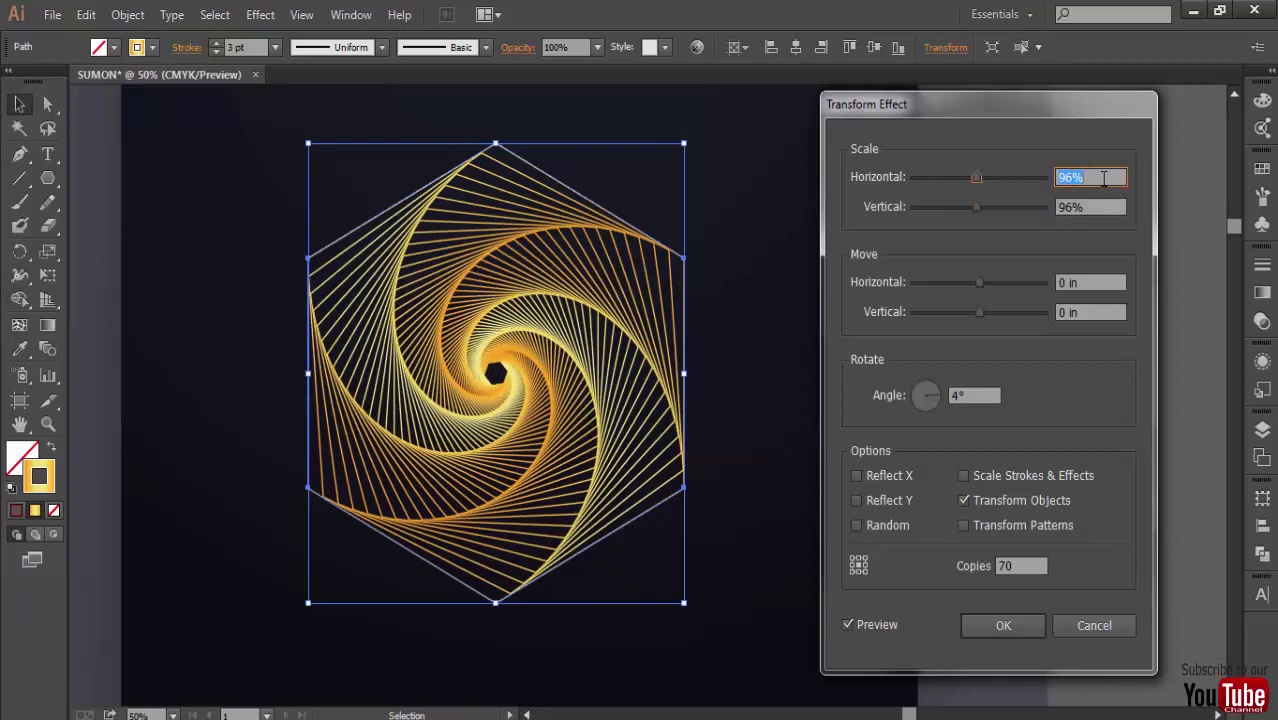
key("Up")
key("Down")
key("Down")
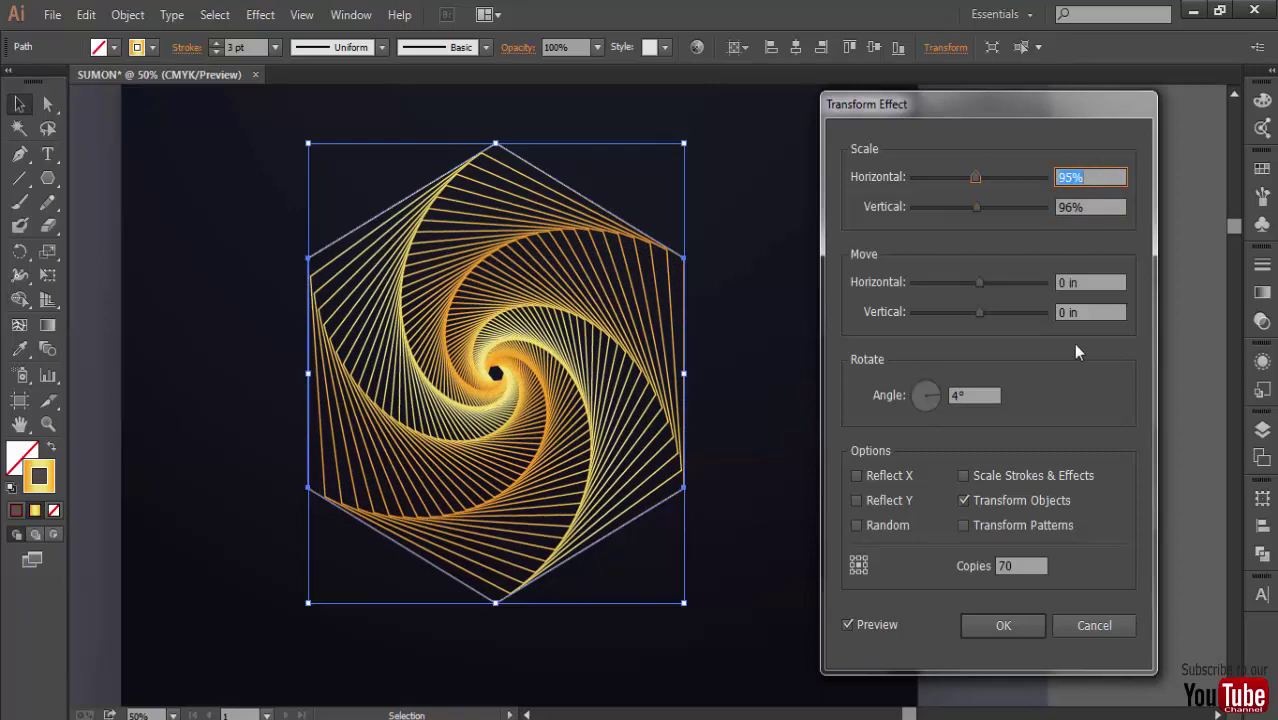
left_click(1025, 565)
key("Down")
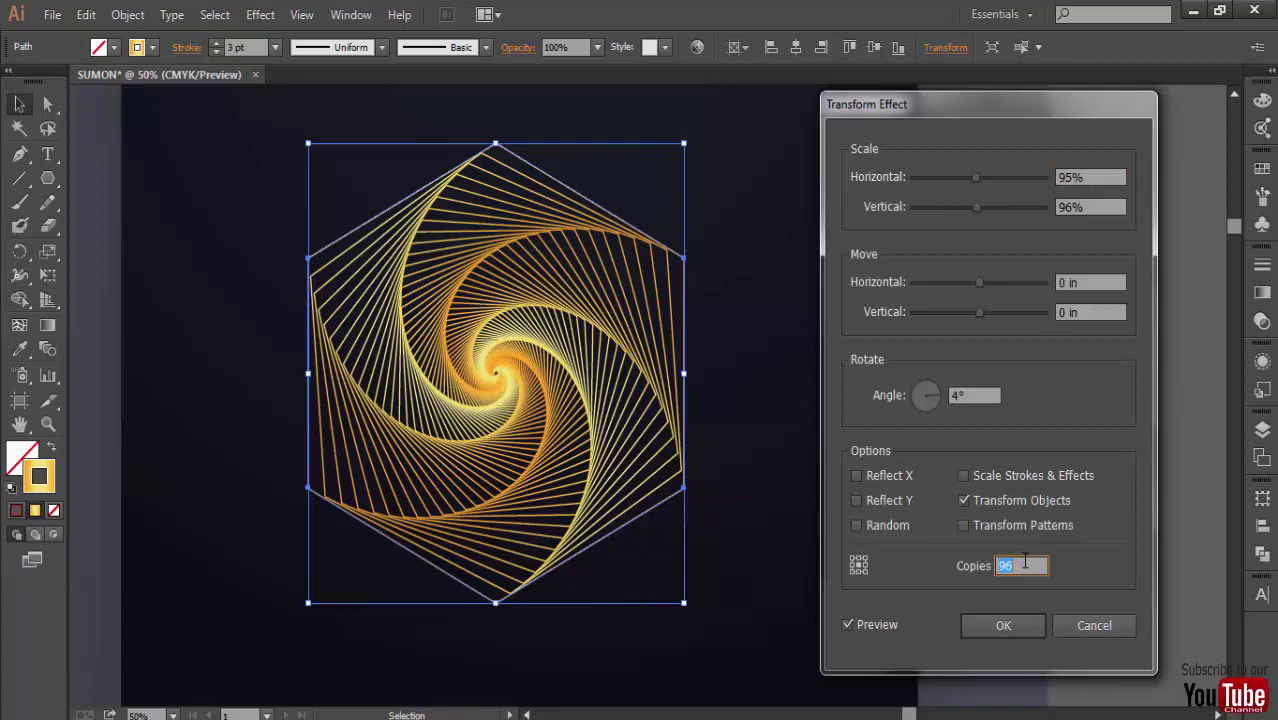
key("Return")
- Zoom and pan to inspect the gold hexagon spiral, then reselect it
left_click(790, 515)
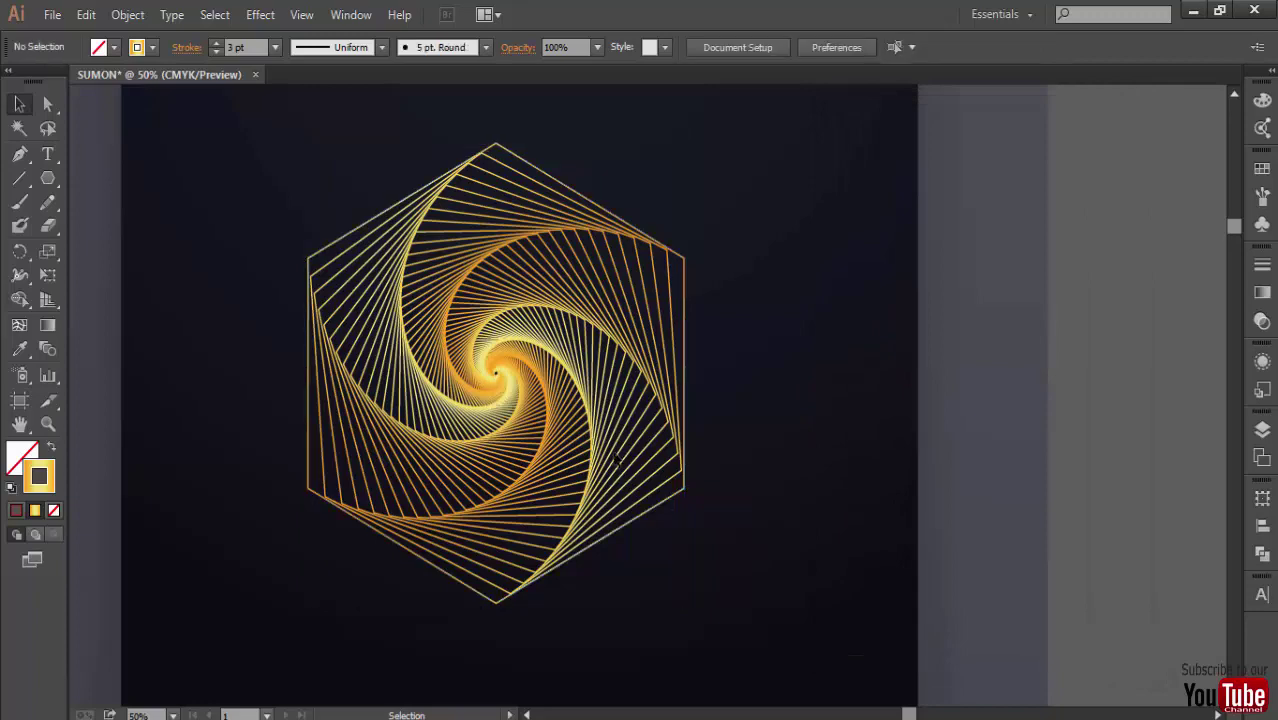
left_click(580, 435)
left_click(890, 477)
key("ctrl+plus")
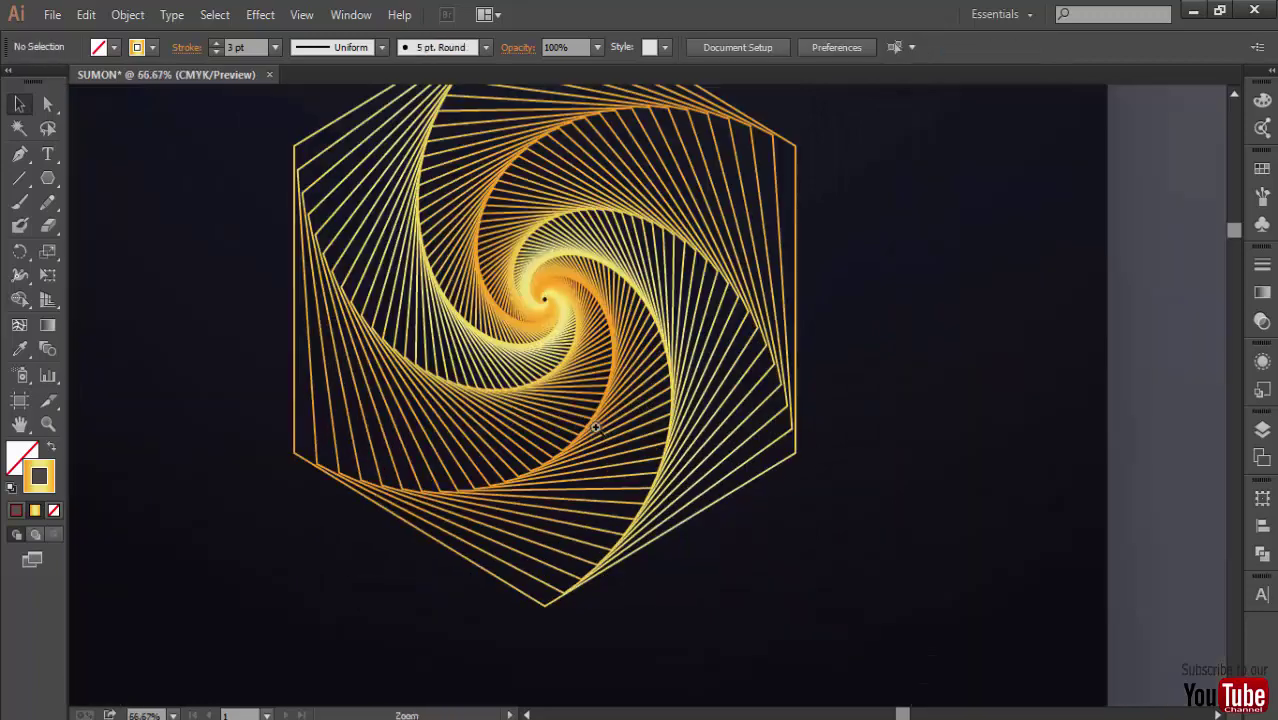
mouse_move(620, 379)
left_mouse_down()
mouse_move(648, 492)
mouse_move(628, 500)
left_mouse_up()
left_click(628, 500)
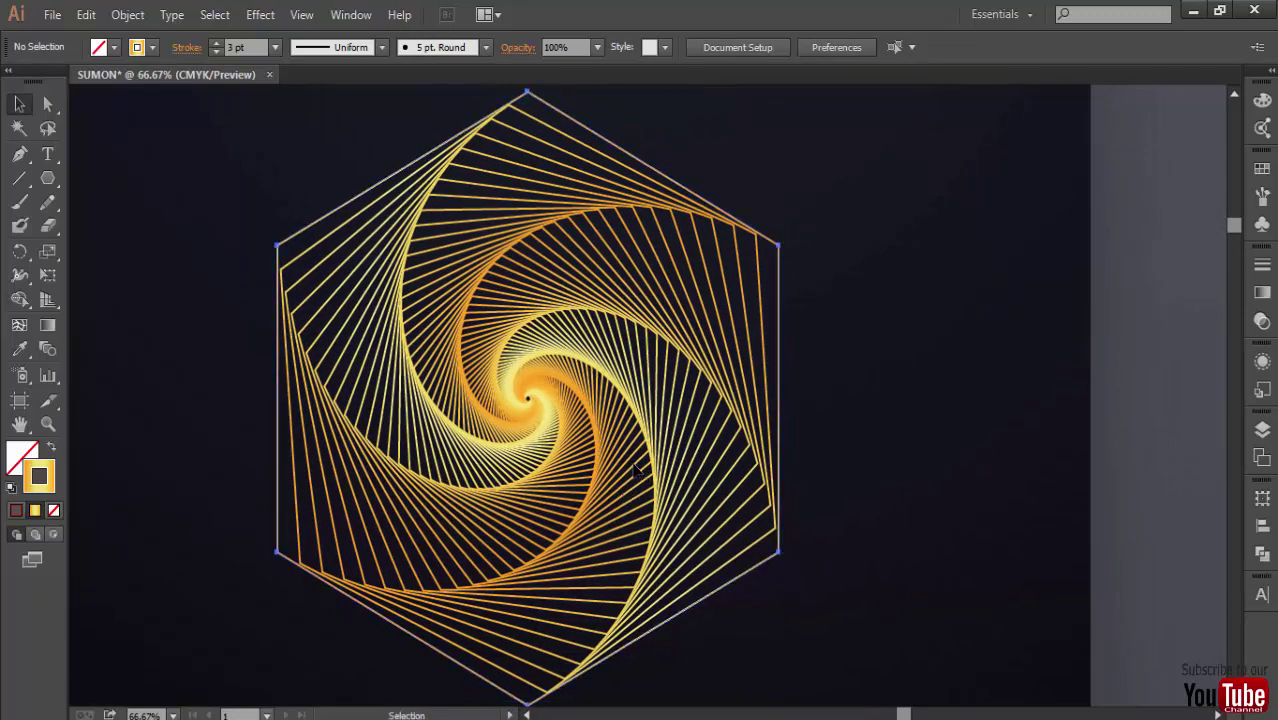
- Recolor the hexagon spiral's orange lines to hue 26°, saturation 80%, brightness 84%, keeping the yellows
left_click(697, 47)
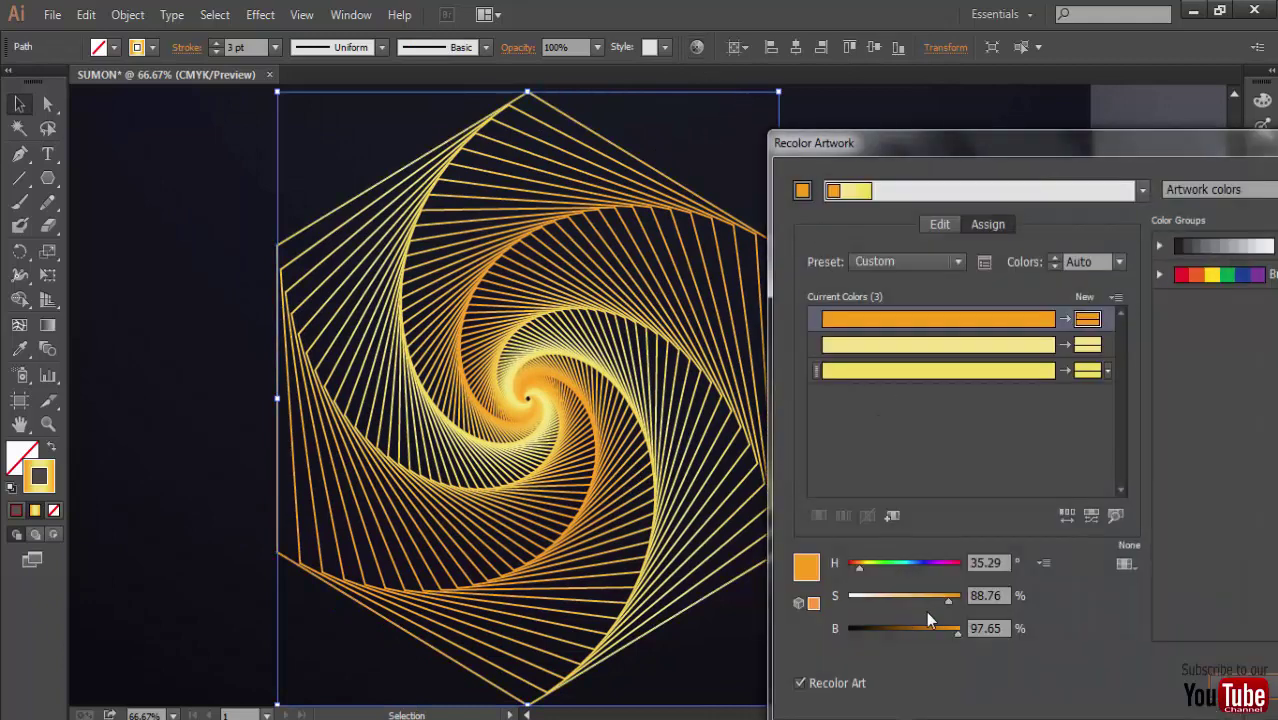
mouse_move(958, 600)
left_mouse_down()
mouse_move(939, 632)
mouse_move(914, 631)
left_mouse_up()
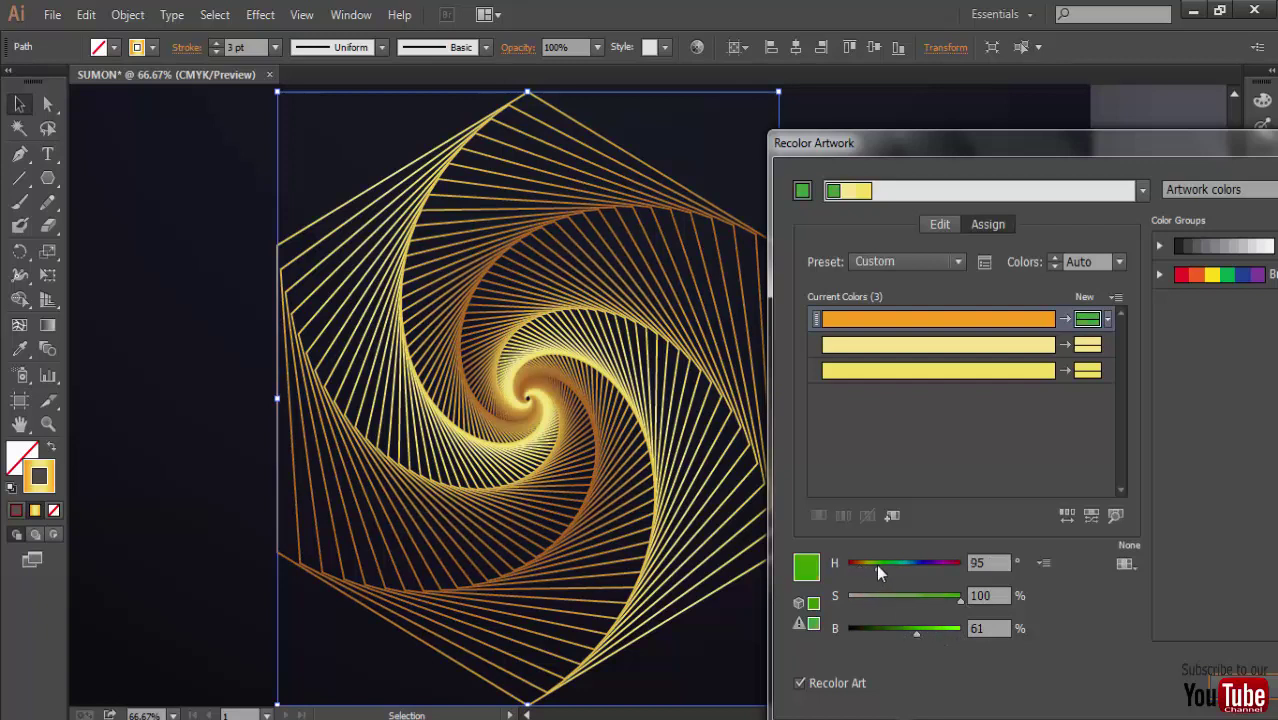
mouse_move(876, 564)
left_mouse_down()
mouse_move(892, 563)
mouse_move(855, 563)
left_mouse_up()
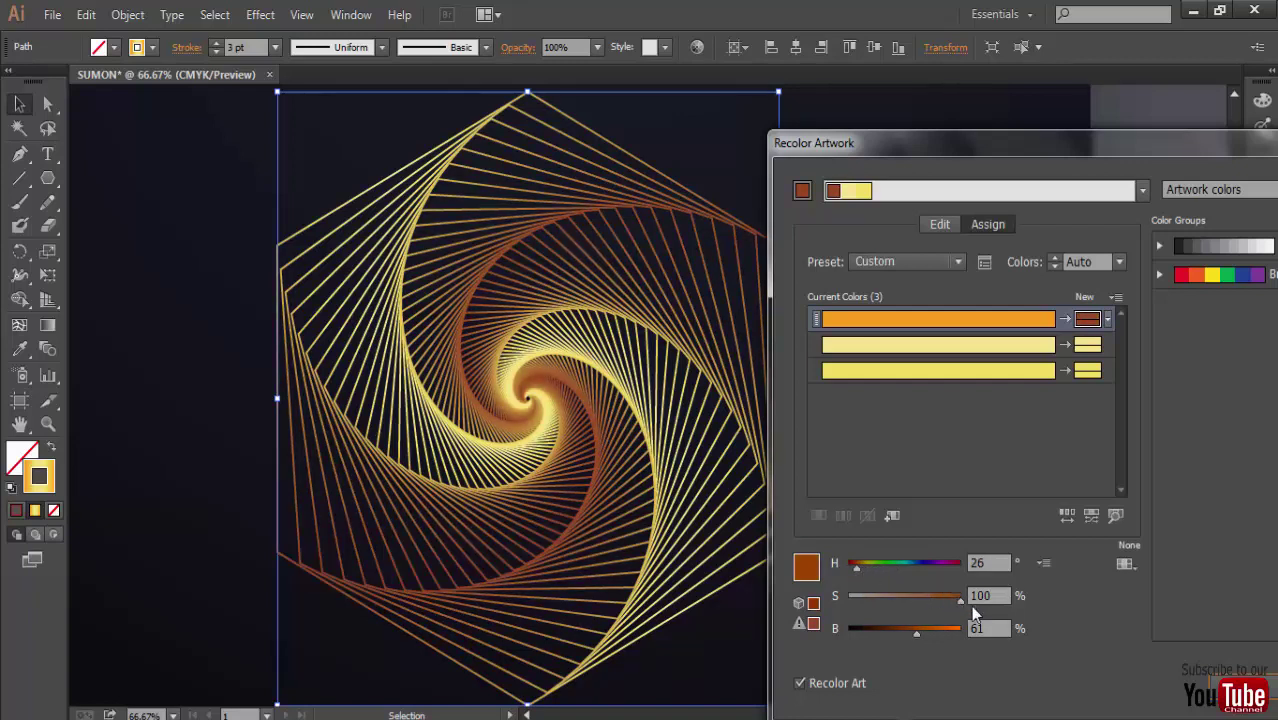
mouse_move(957, 601)
left_mouse_down()
mouse_move(930, 629)
mouse_move(945, 632)
left_mouse_up()
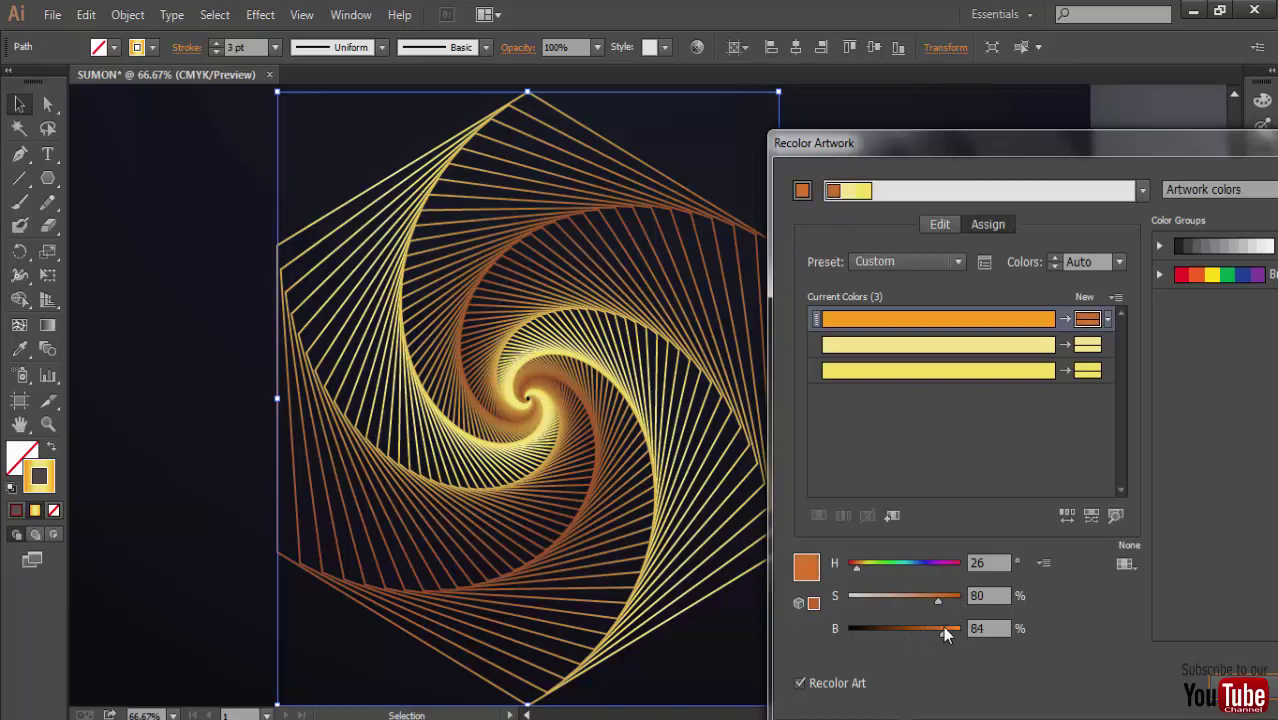
key("Return")
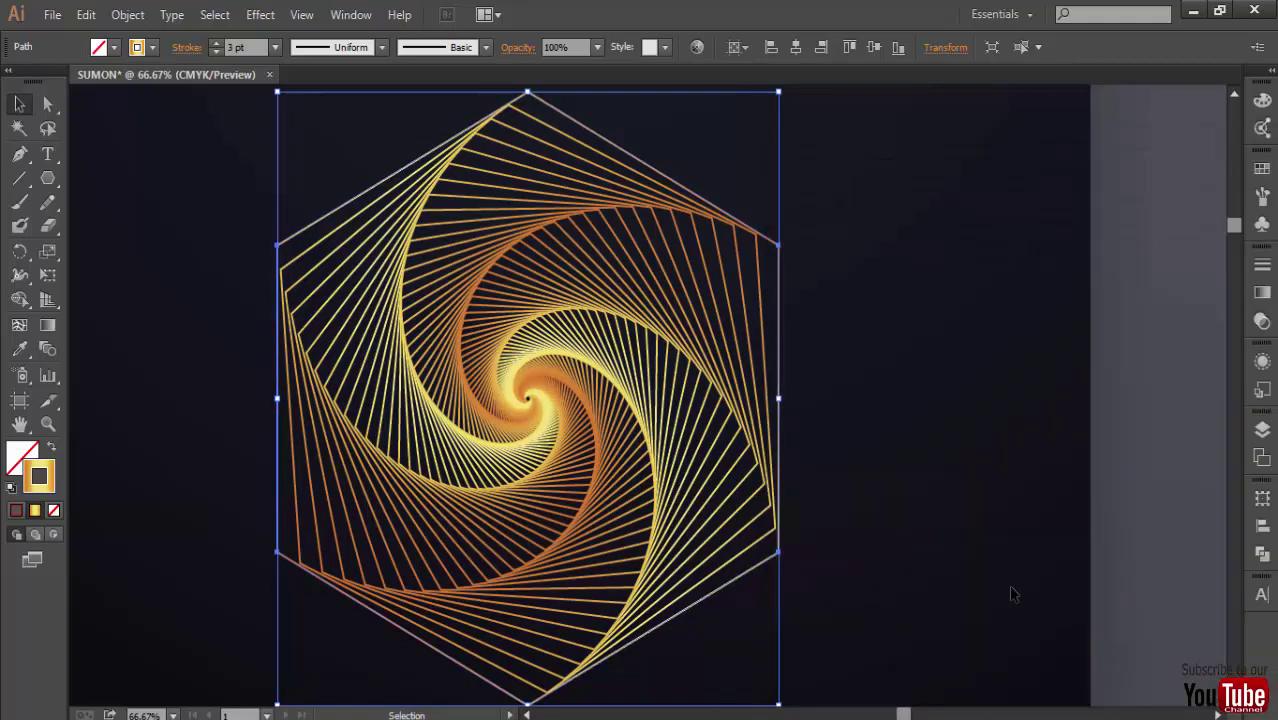
left_click(1010, 589)
key("ctrl+minus")
key("ctrl+minus")
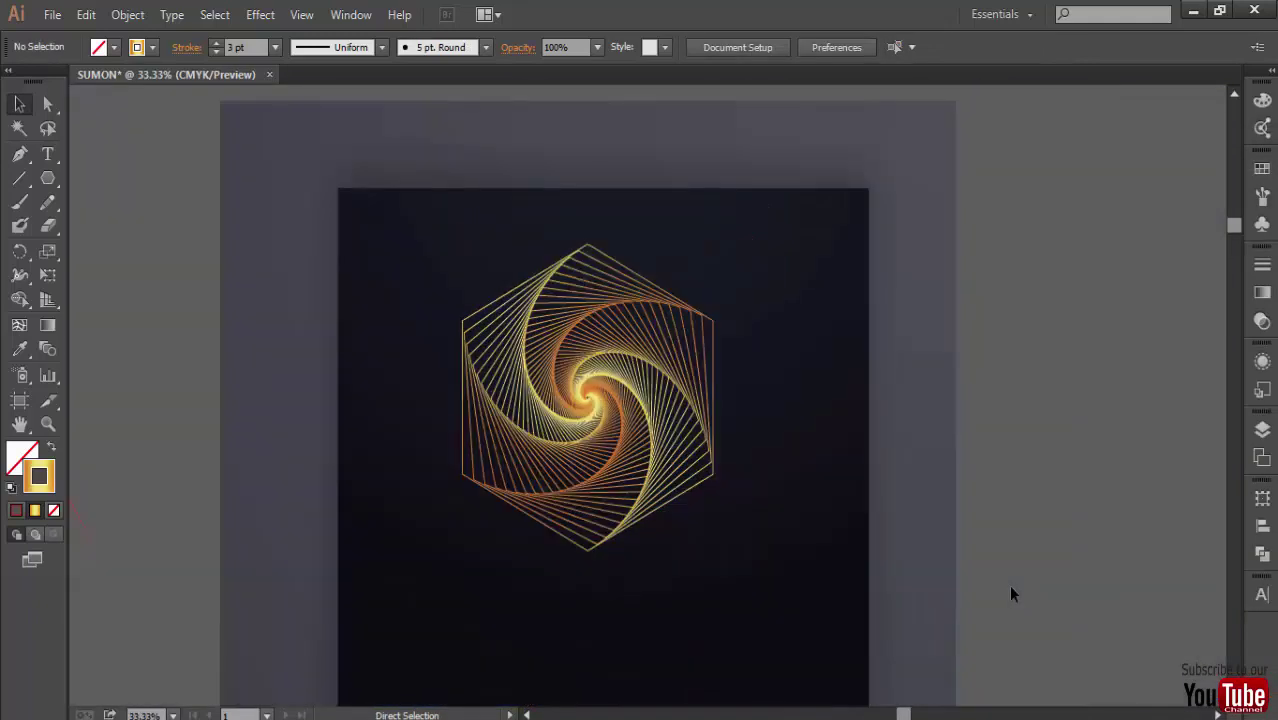